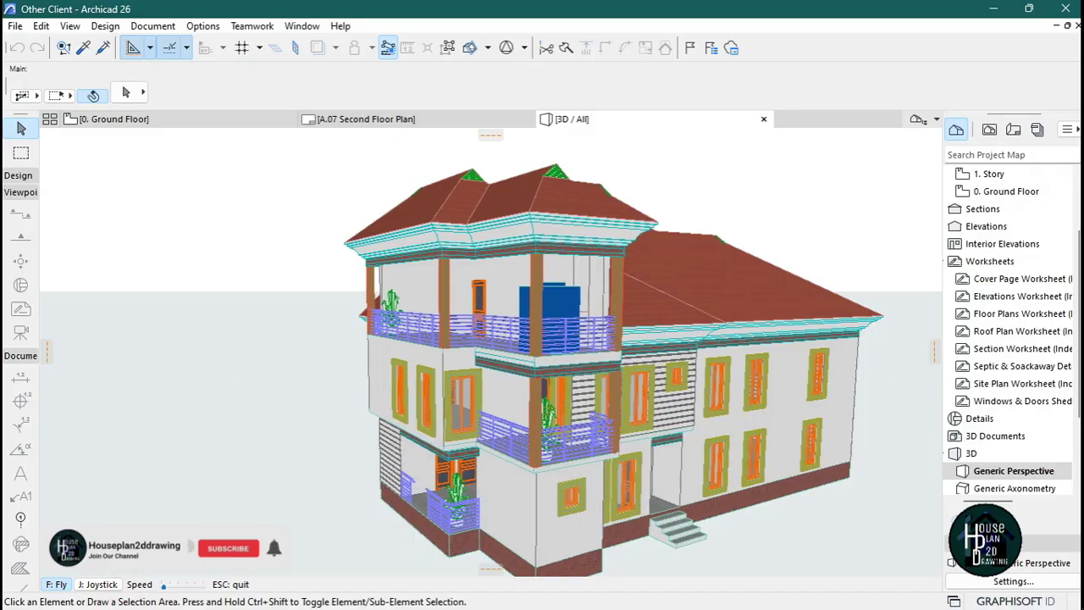
- Examine the two-storey house in 3D from several sides, including its stepped roof-edge moulding up close
key("Right")
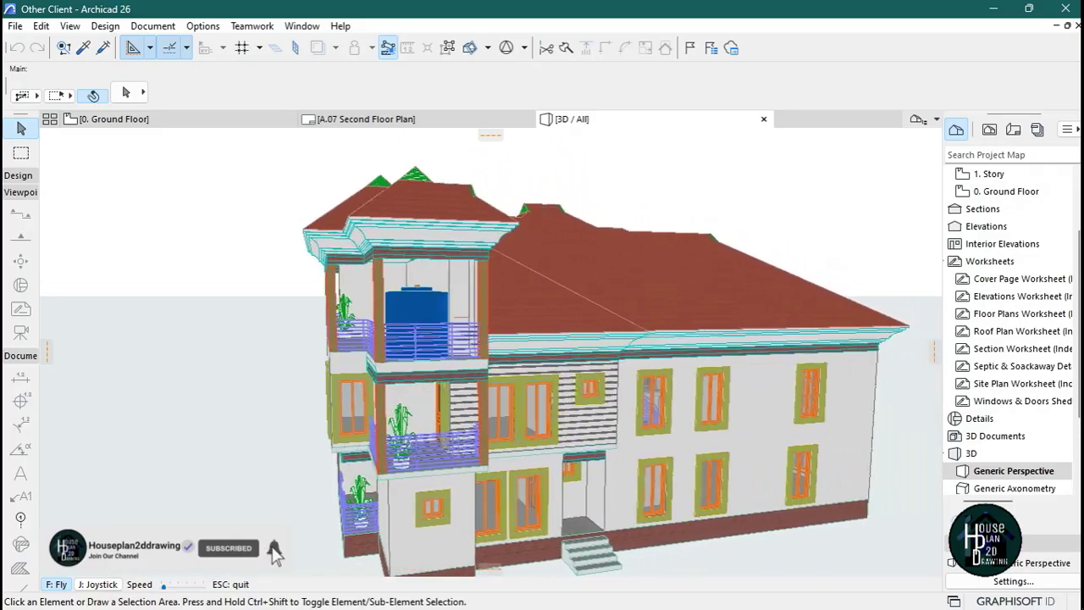
key("Right")
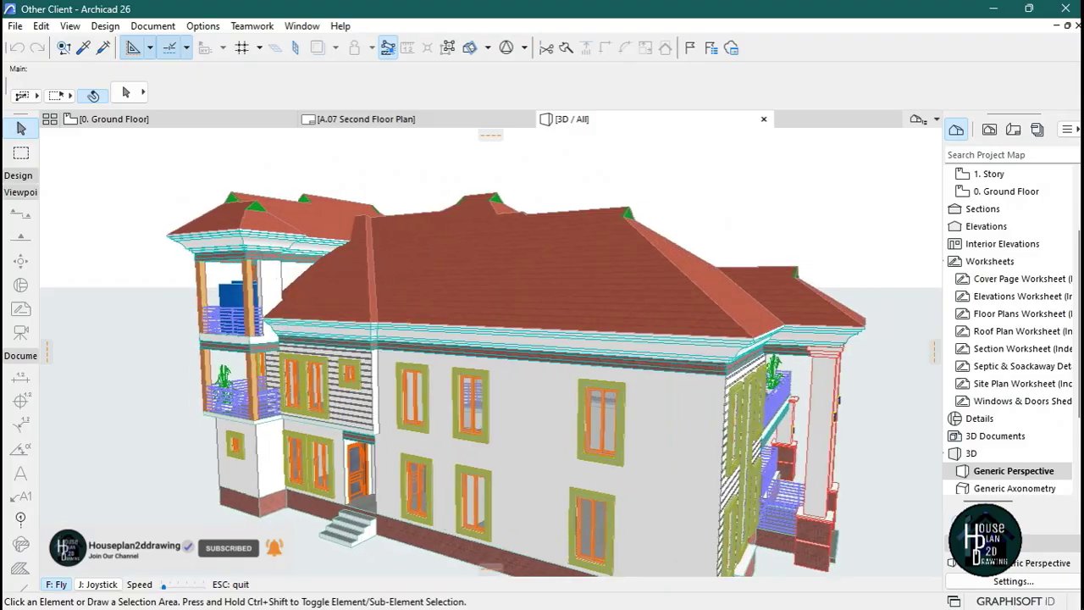
key("Right")
key("Up")
key("Down")
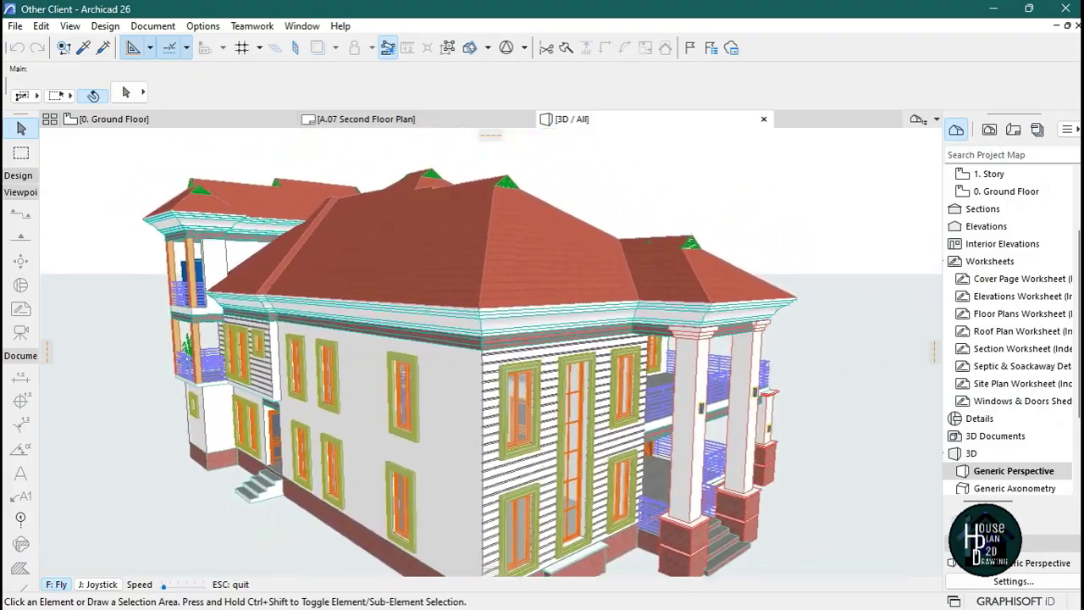
key("Up")
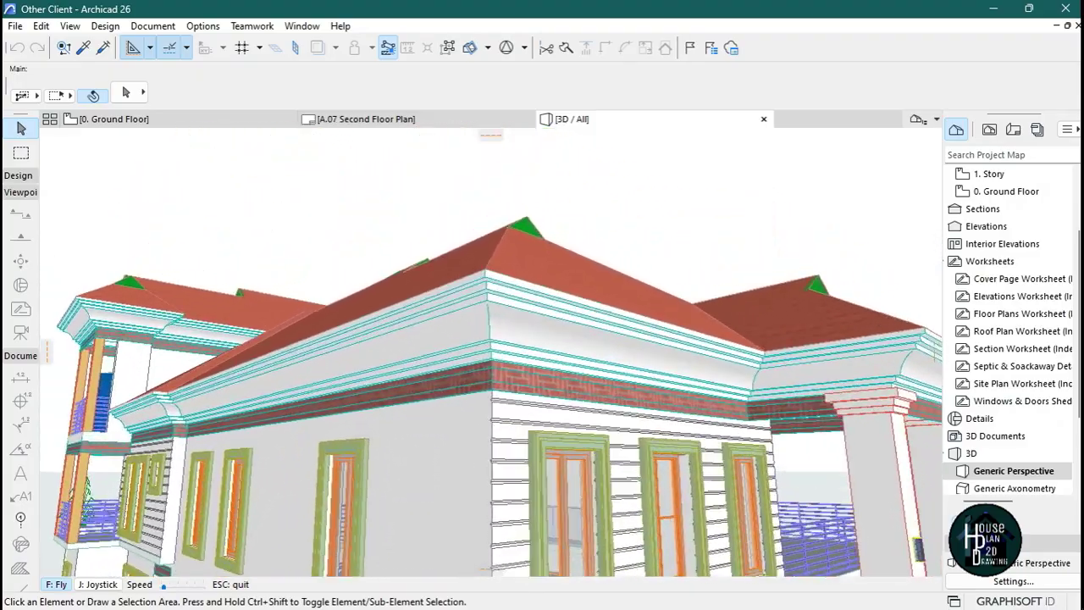
key("Up")
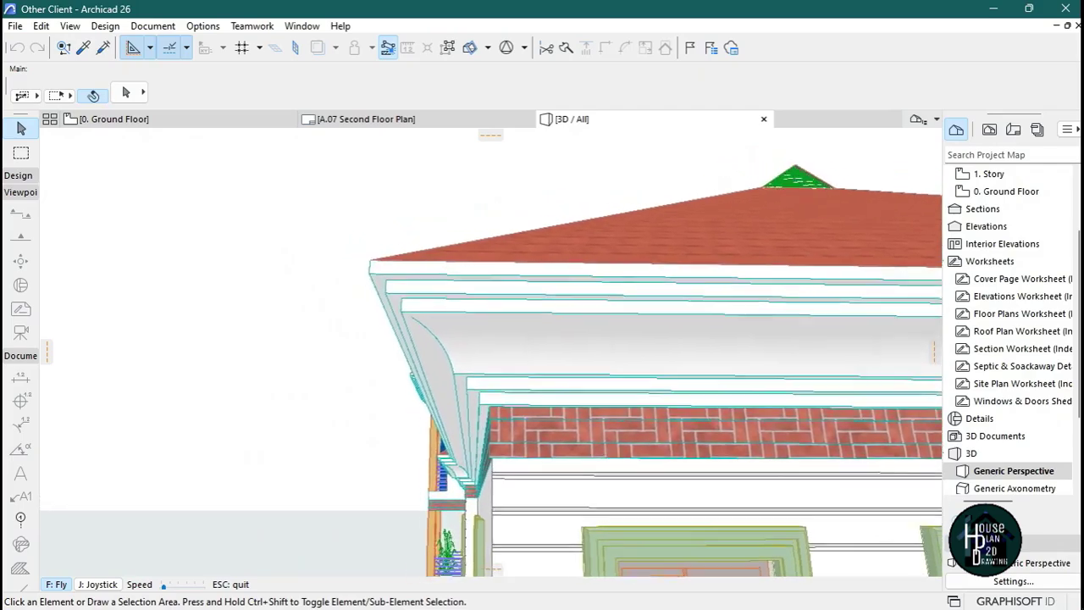
key("Down")
key("Left")
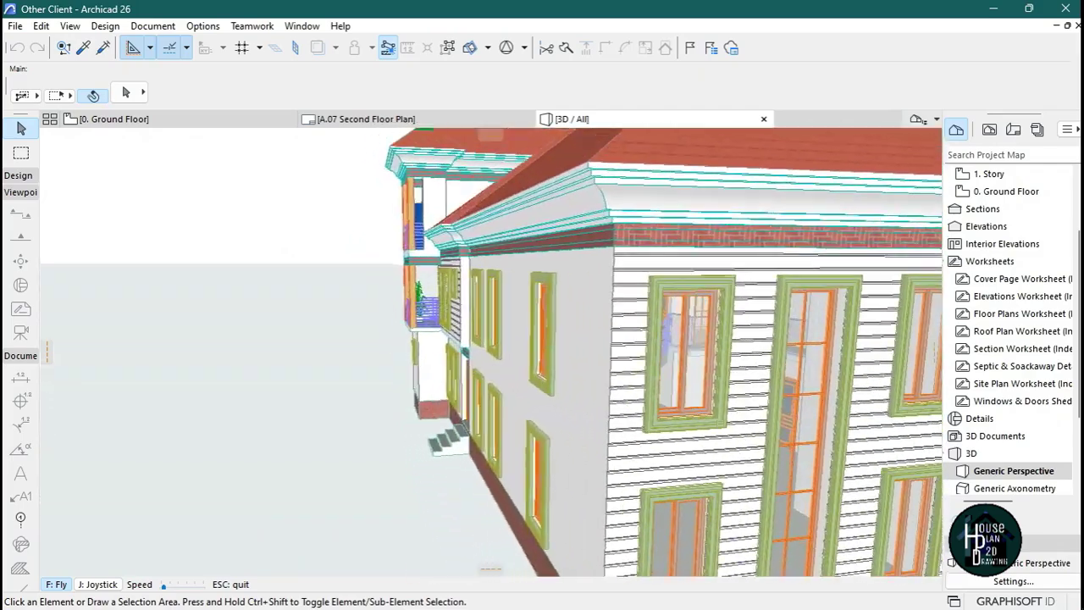
key("Down")
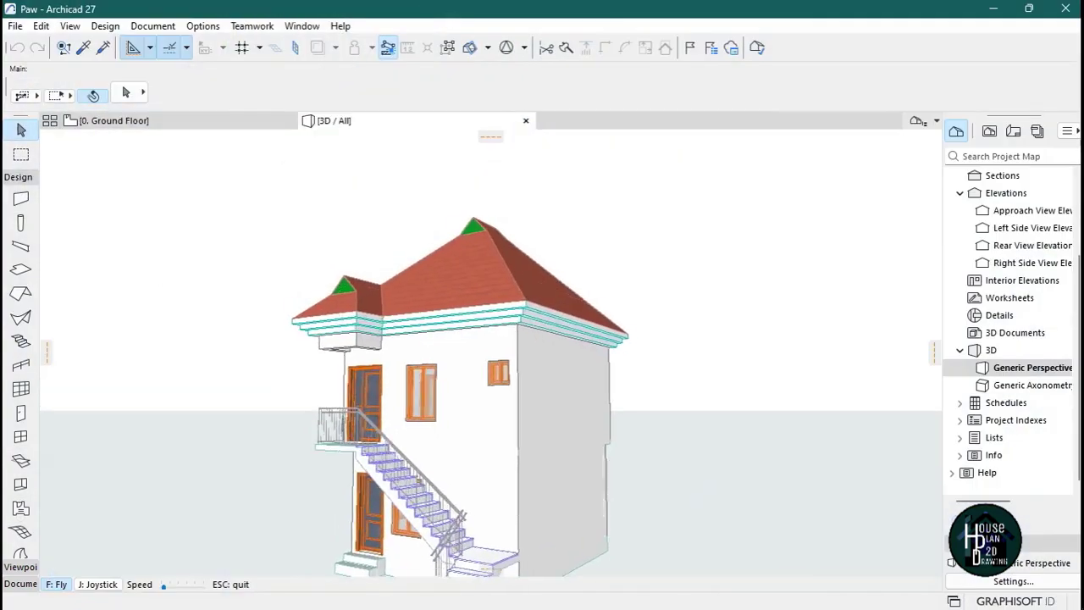
- Inspect the stepped moulding under the roof edge of the Paw house in a close 3D view
key("Up")
key("Up")
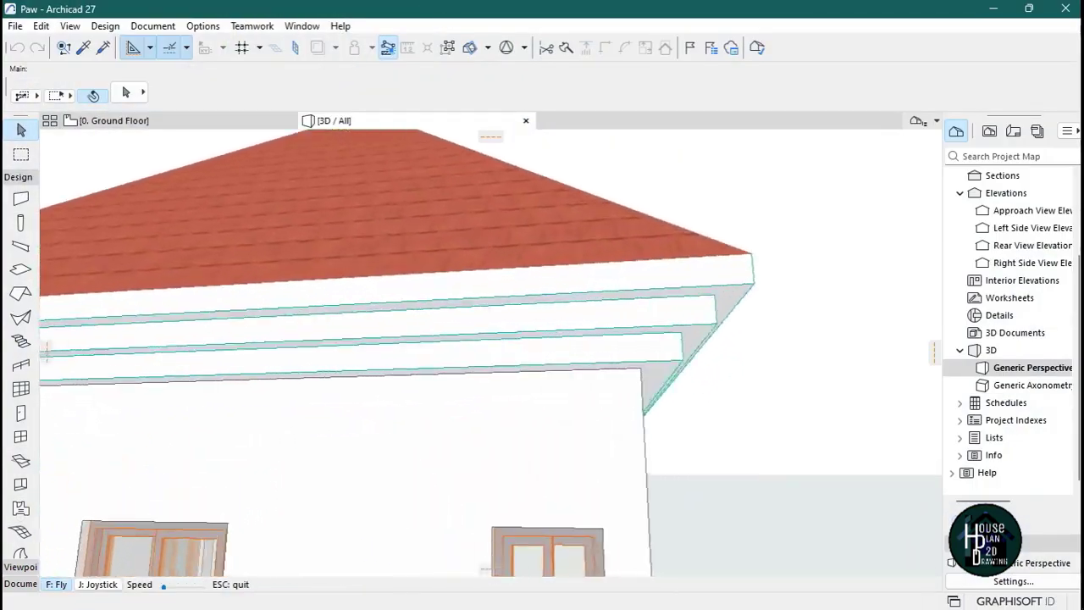
key("Right")
key("Down")
key("Left")
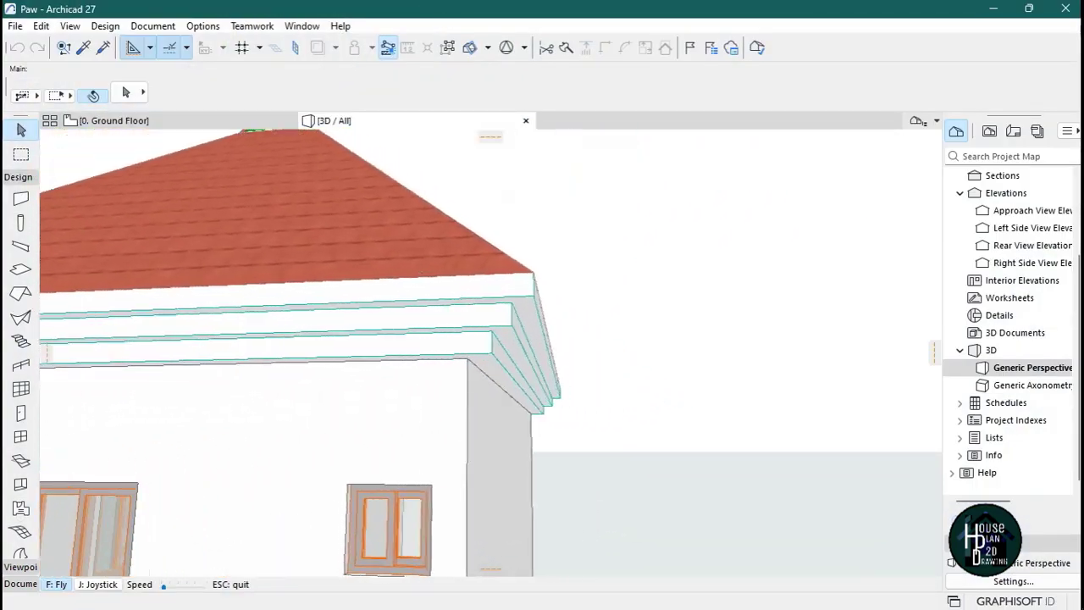
key("Down")
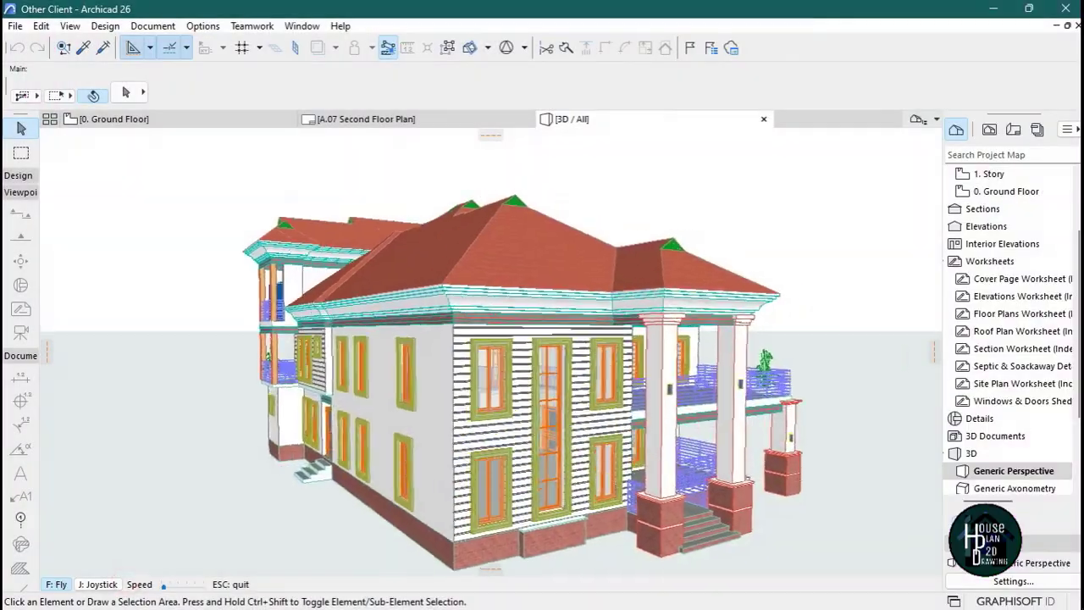
- Examine the front, porch columns and balcony side of the Other Client house and its roof-edge moulding in 3D
key("Right")
key("Up")
key("Left")
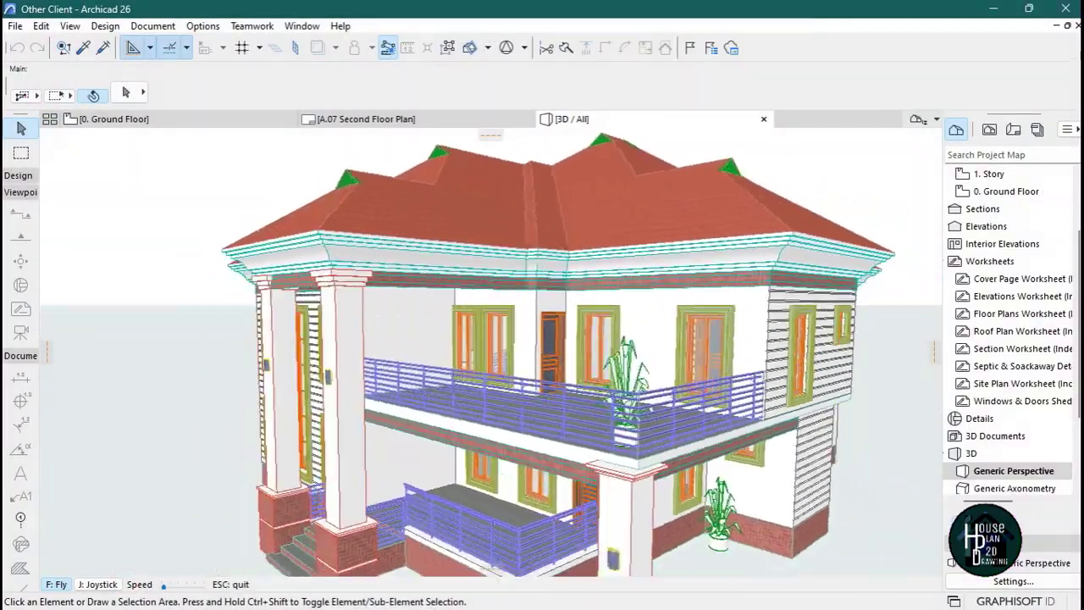
key("Left")
key("Down")
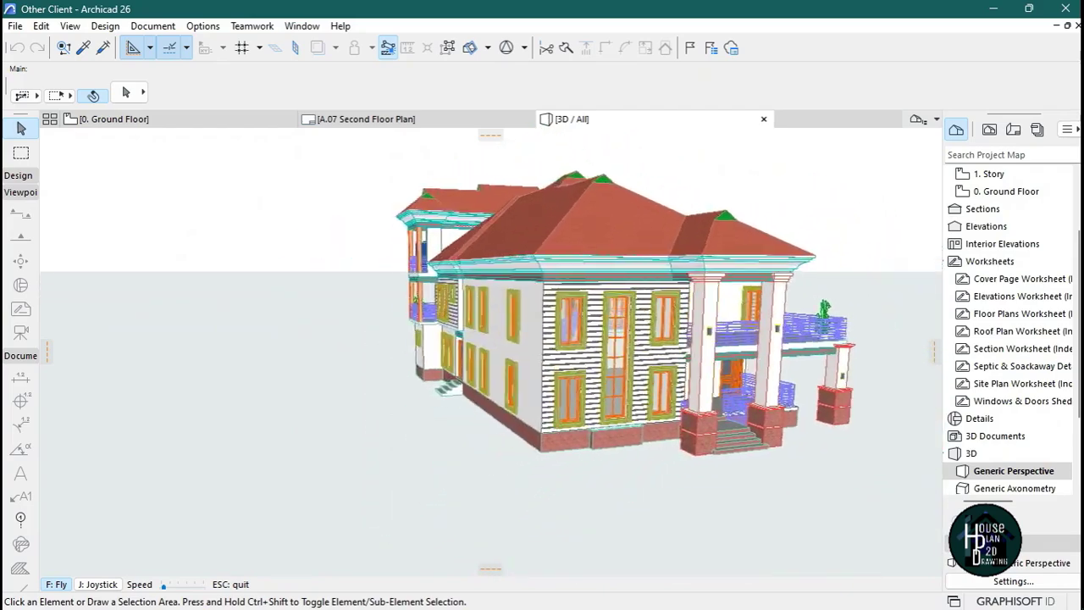
key("Right")
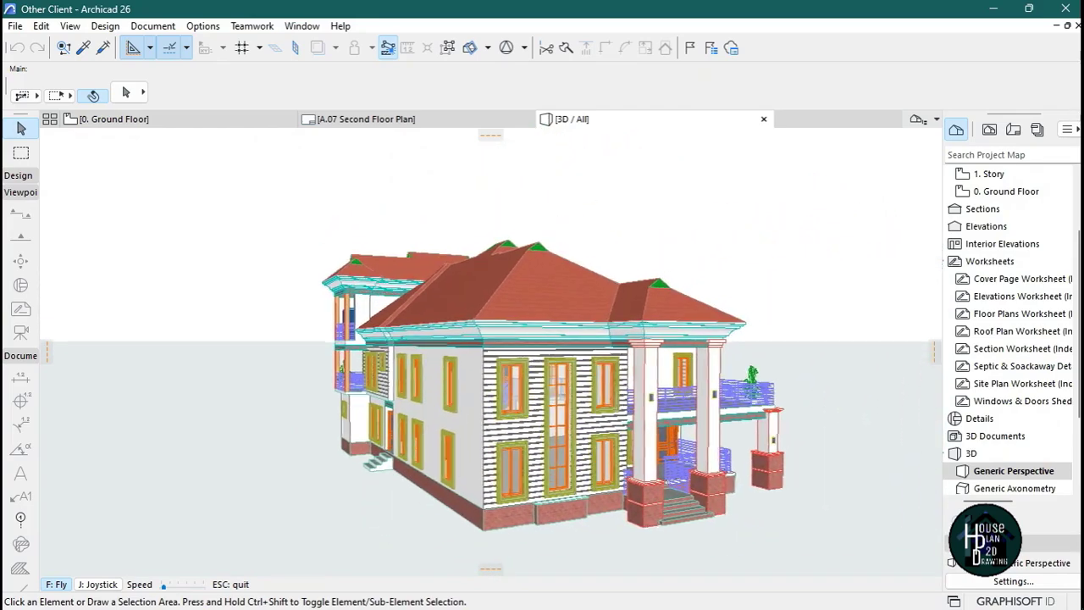
key("Up")
key("Right")
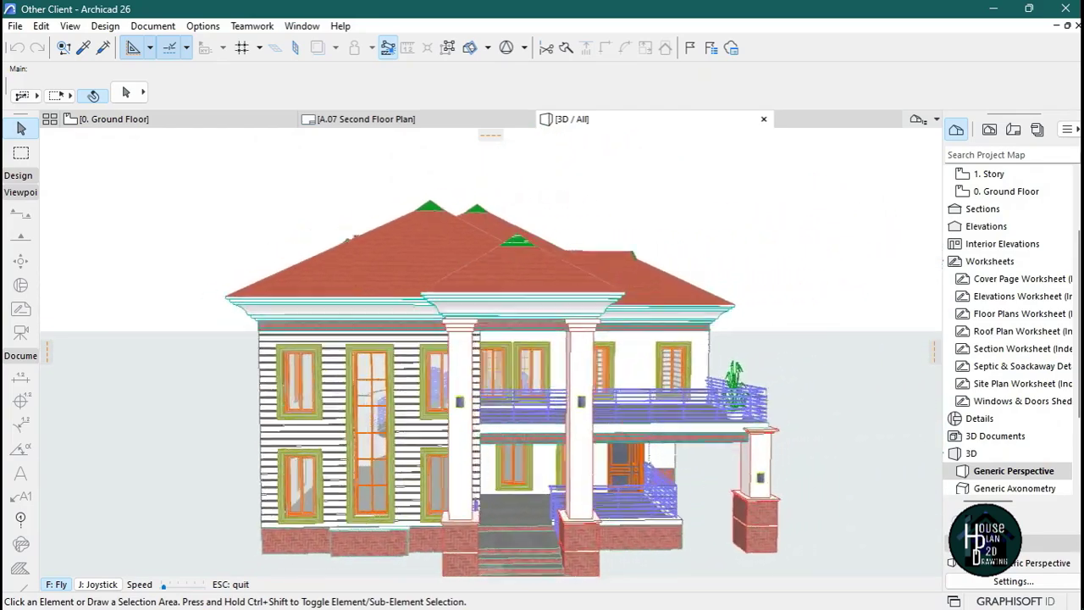
key("Right")
key("Up")
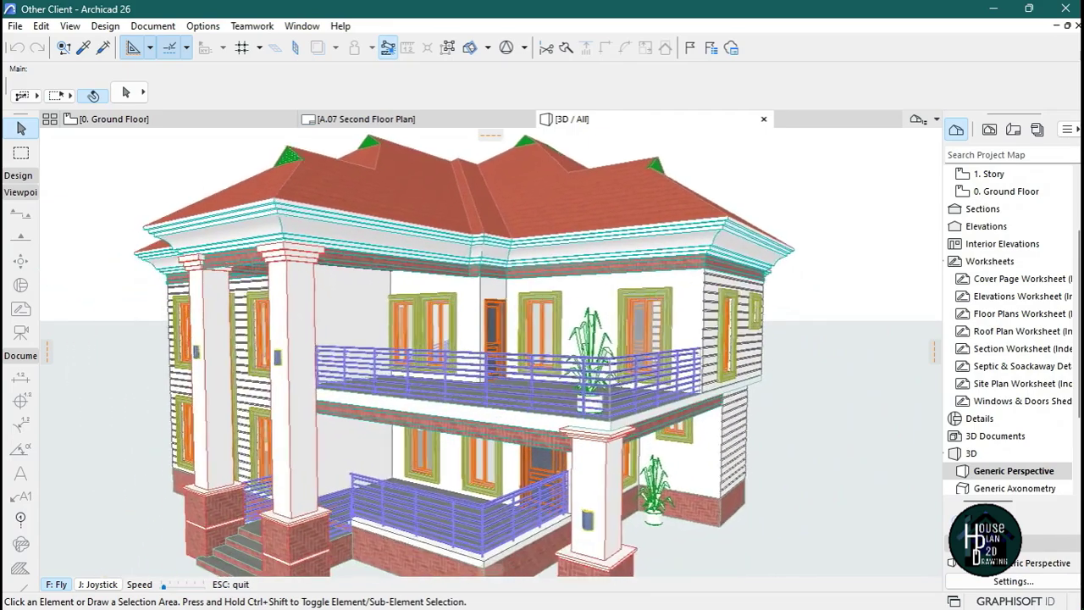
key("Left")
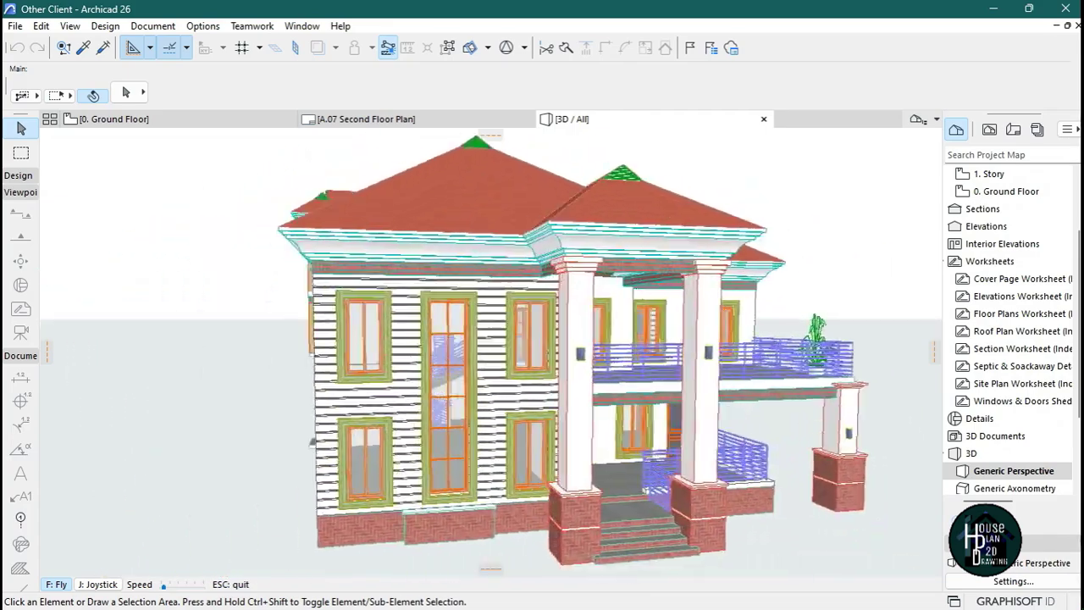
key("Left")
- Leave the 3D exploration and switch to the Client Ji project window
key("Escape")
mouse_move(695, 603)
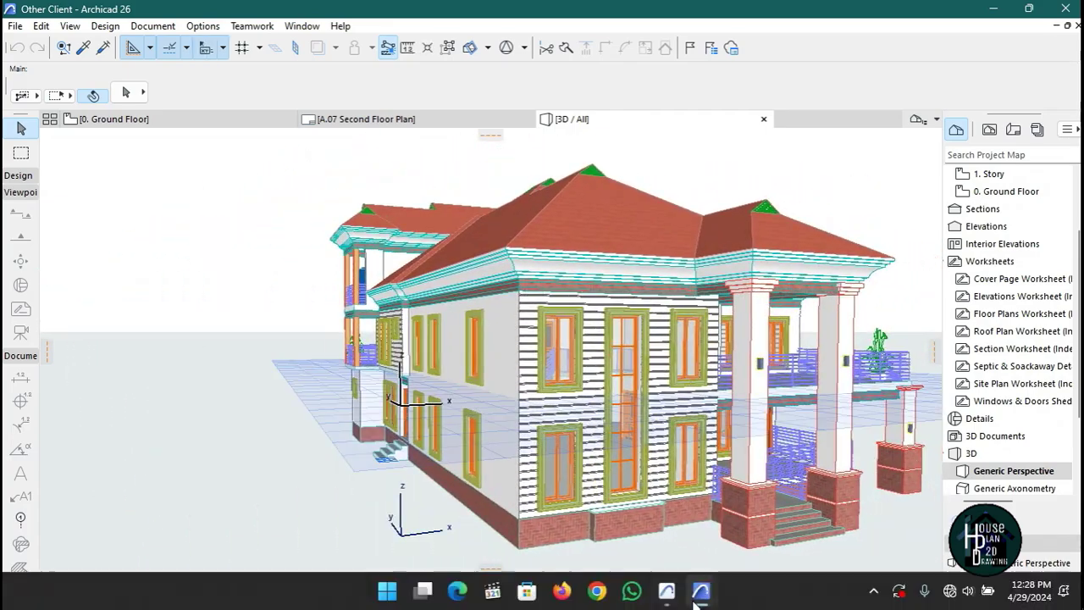
left_click(582, 504)
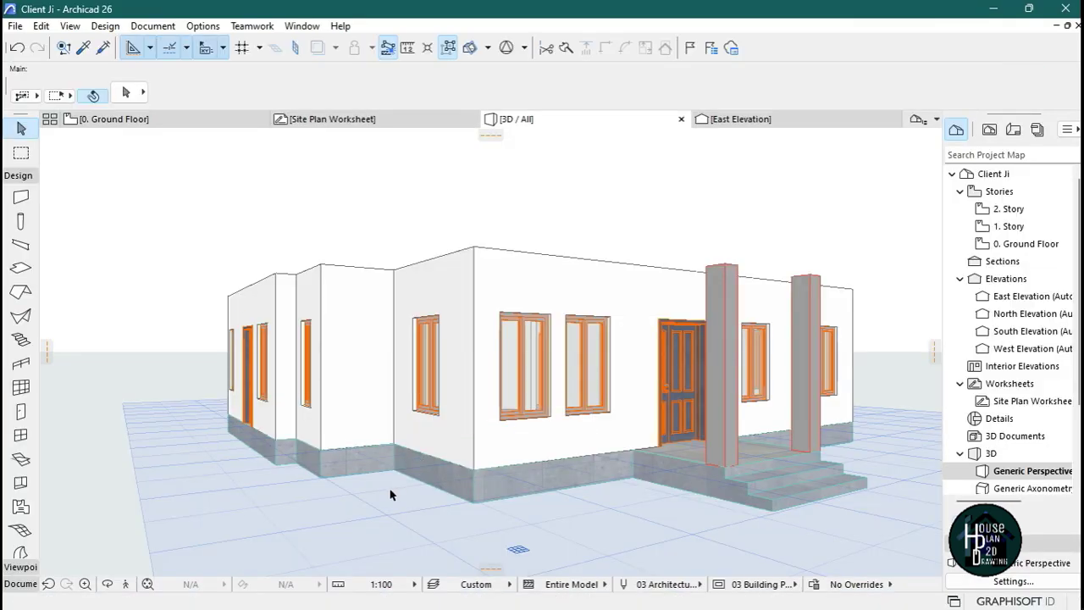
- Examine the roofless Client Ji bungalow in 3D, viewing its front entrance, porch columns and side walls
left_click(126, 584)
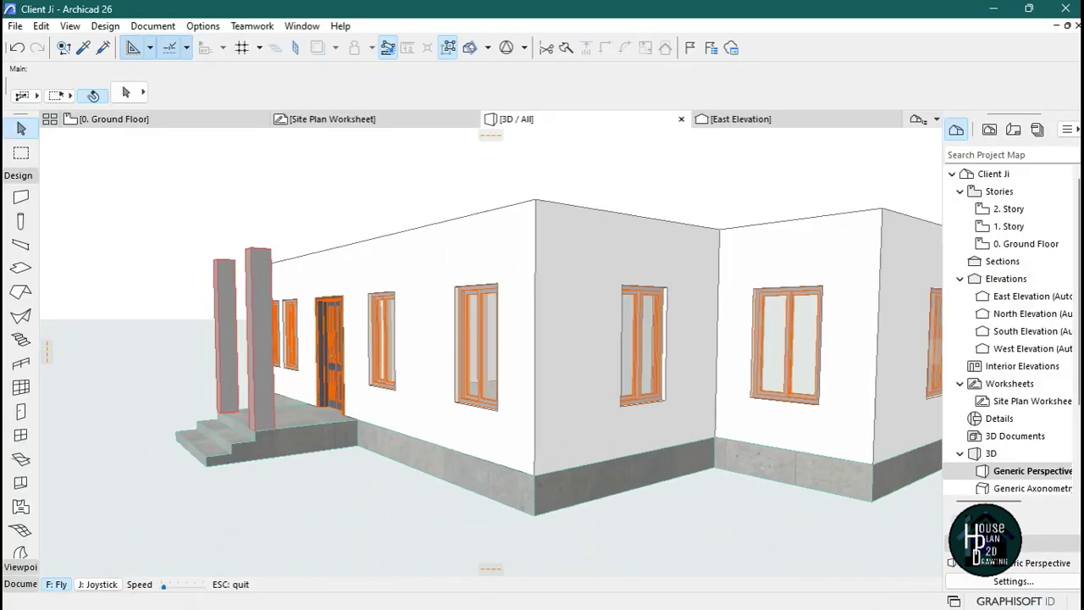
key("Escape")
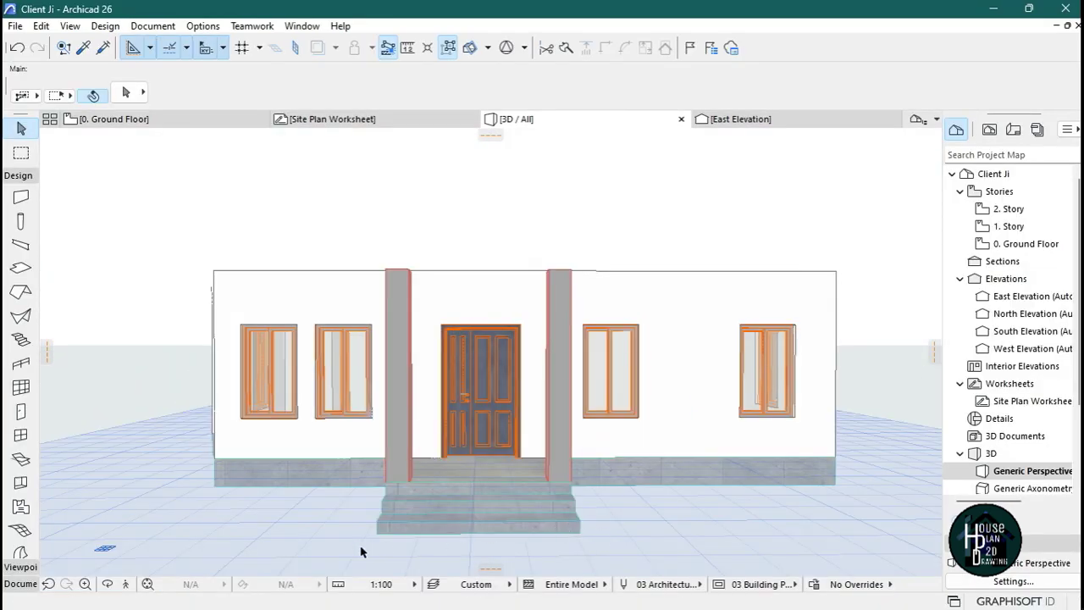
left_click(149, 585)
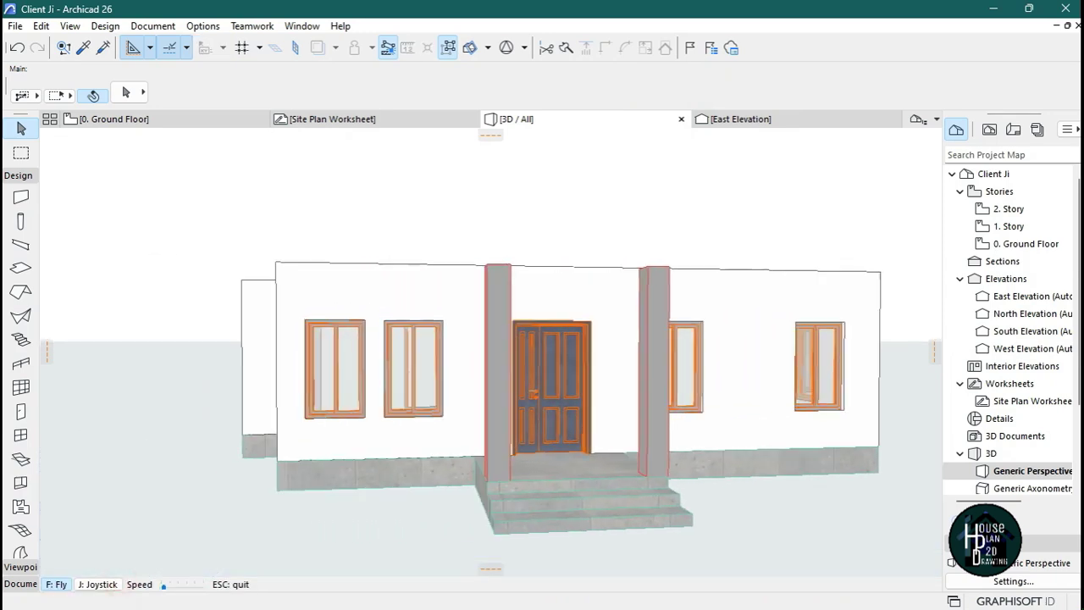
key("Page_Up")
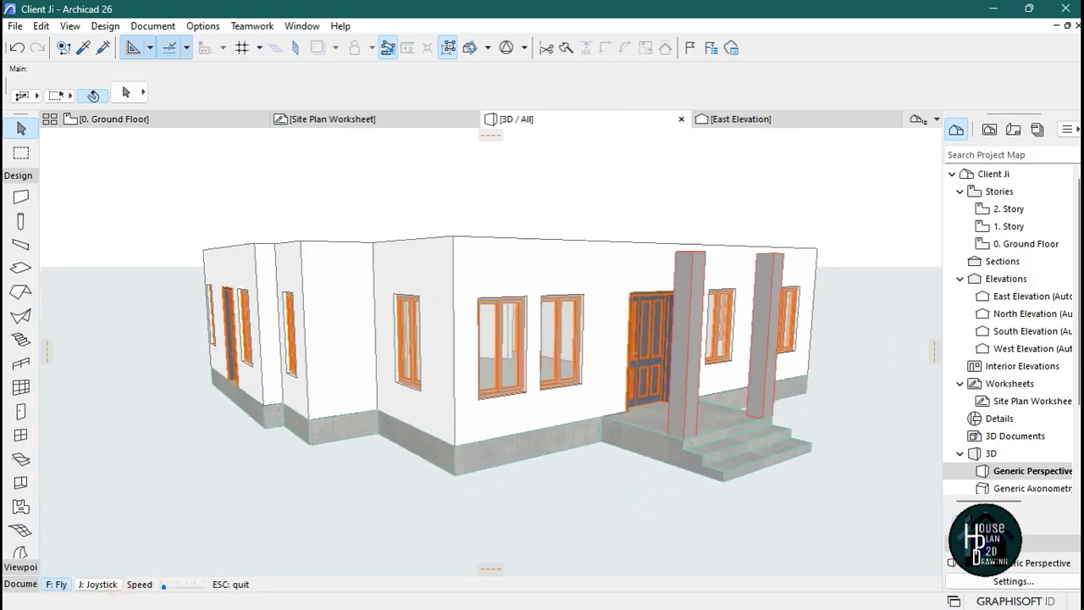
key("Right")
key("Page_Up")
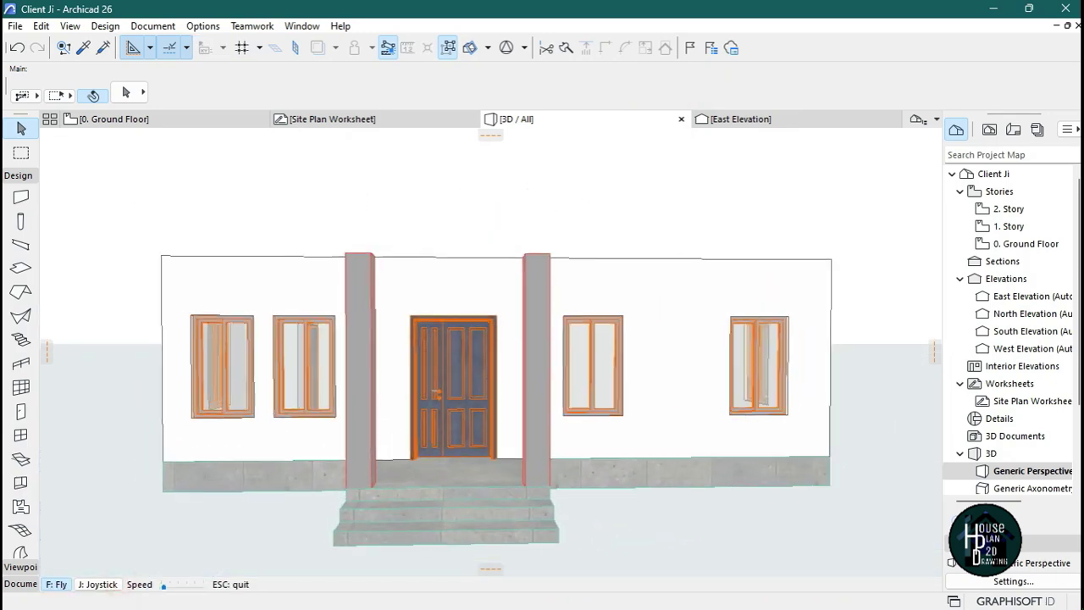
key("Right")
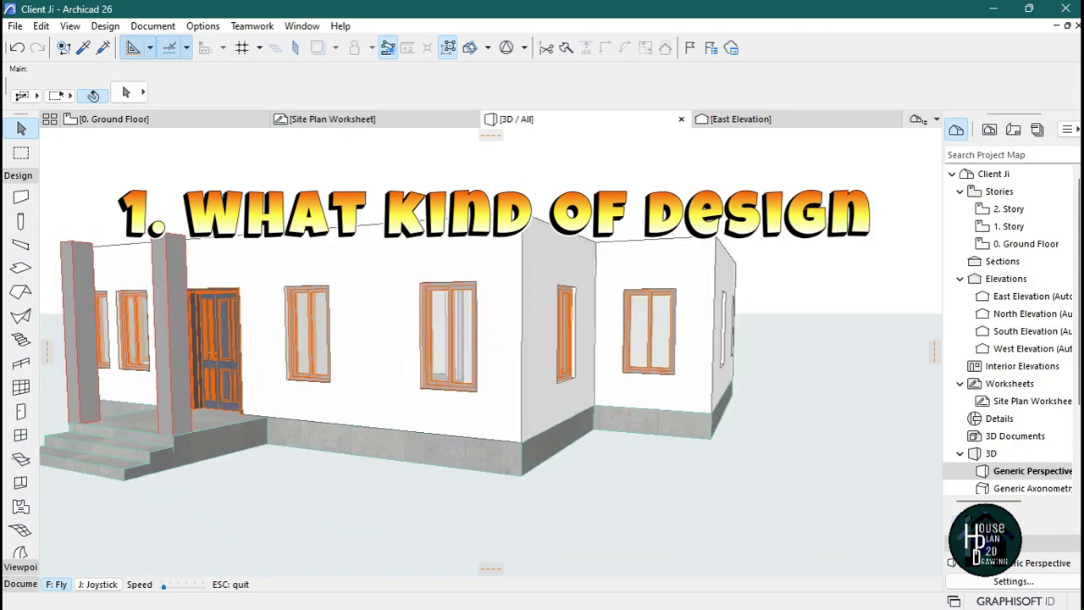
key("Left")
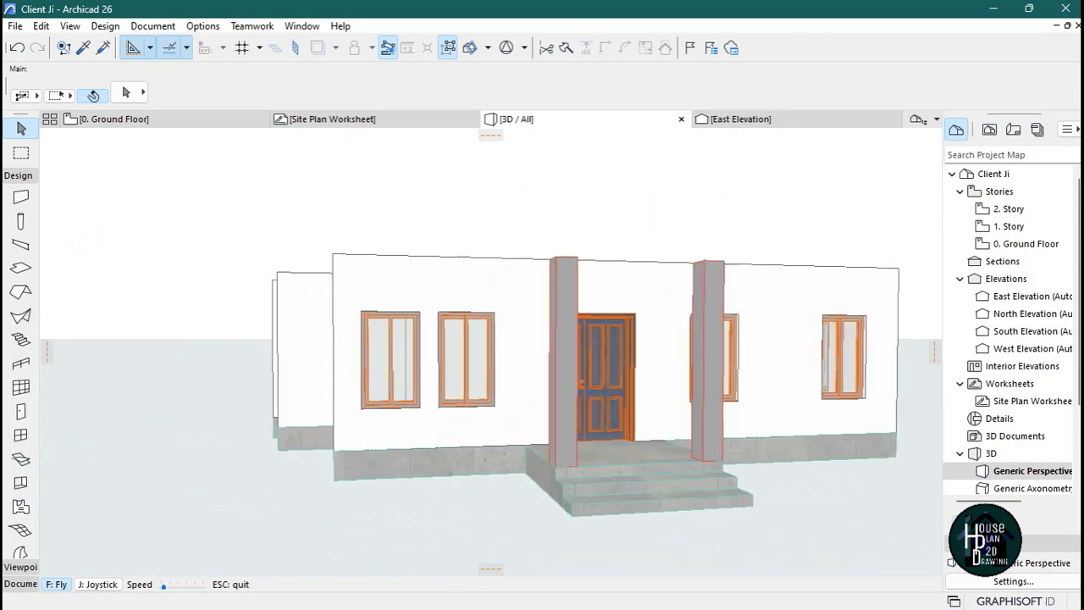
key("Left")
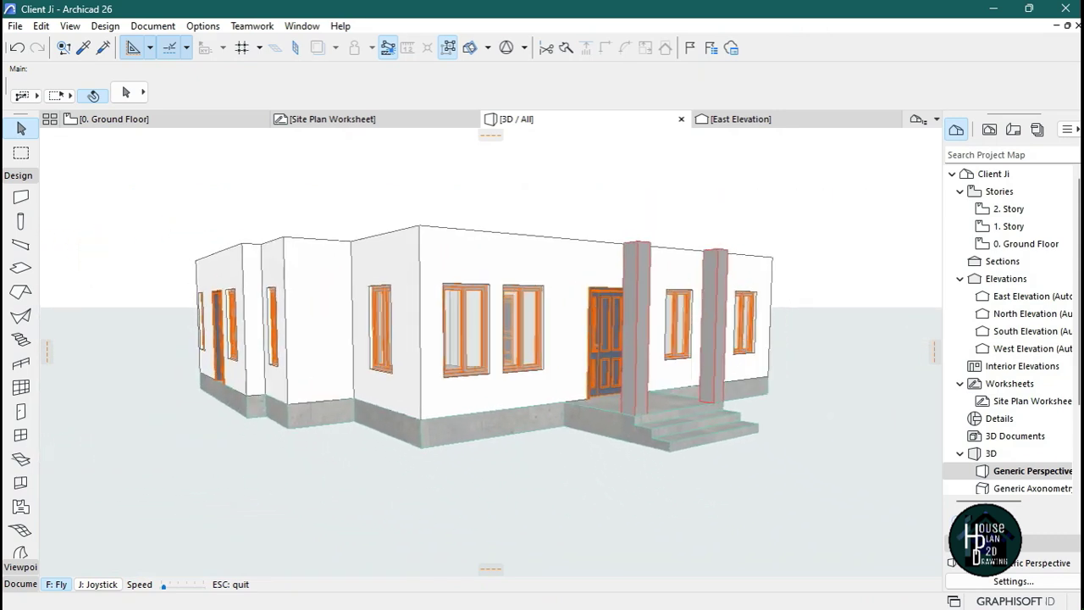
key("Right")
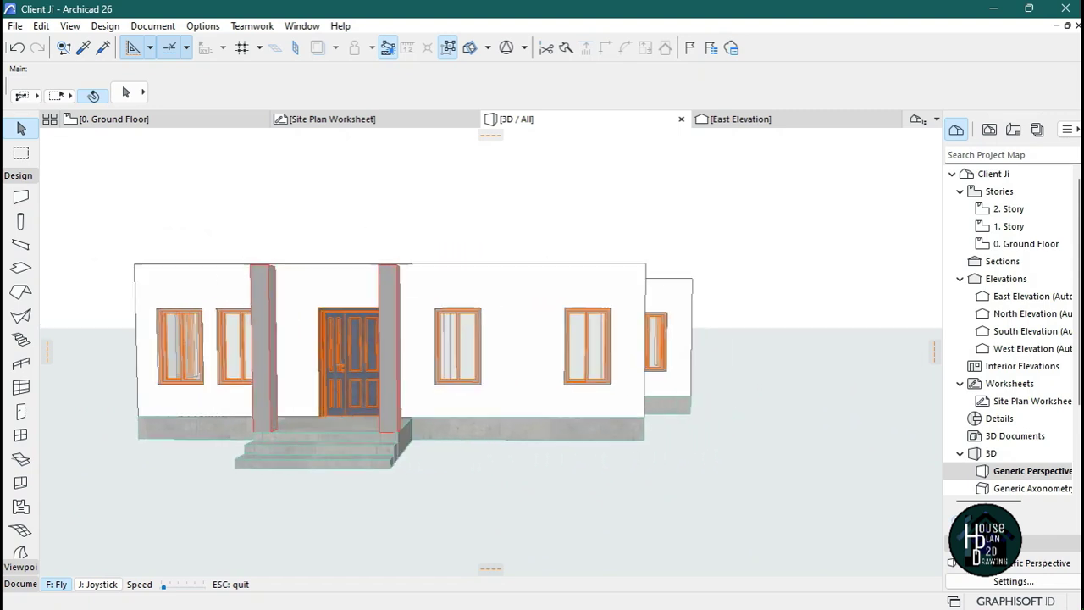
key("Left")
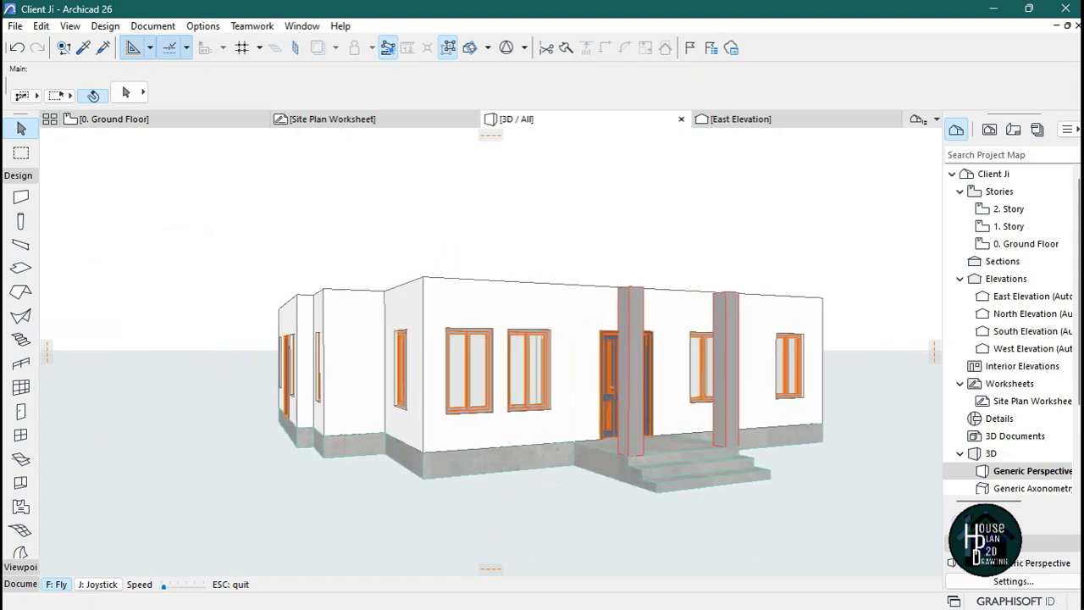
key("Right")
key("Right")
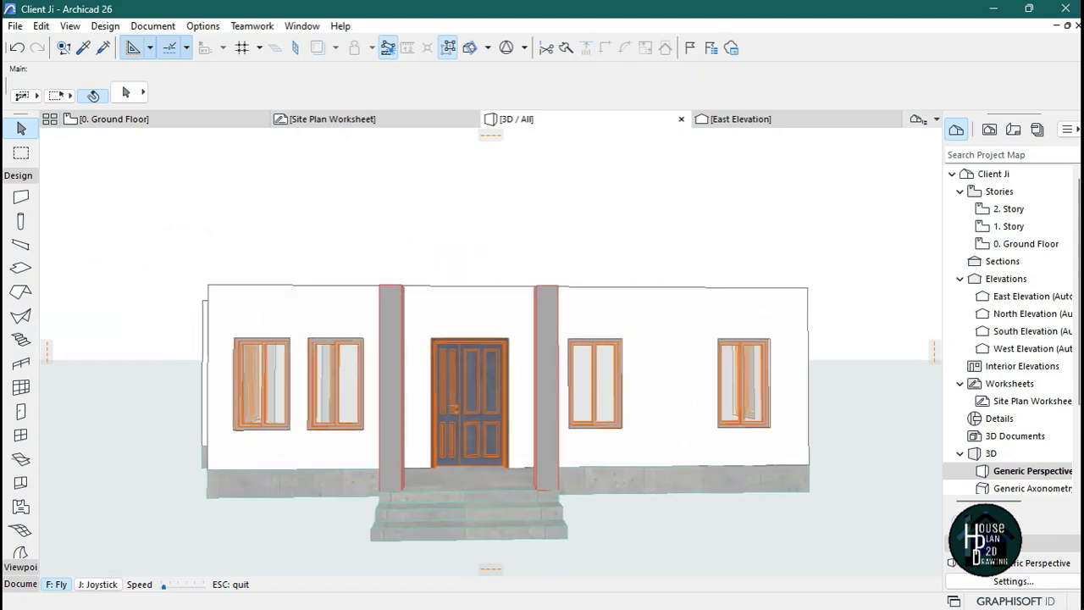
key("Escape")
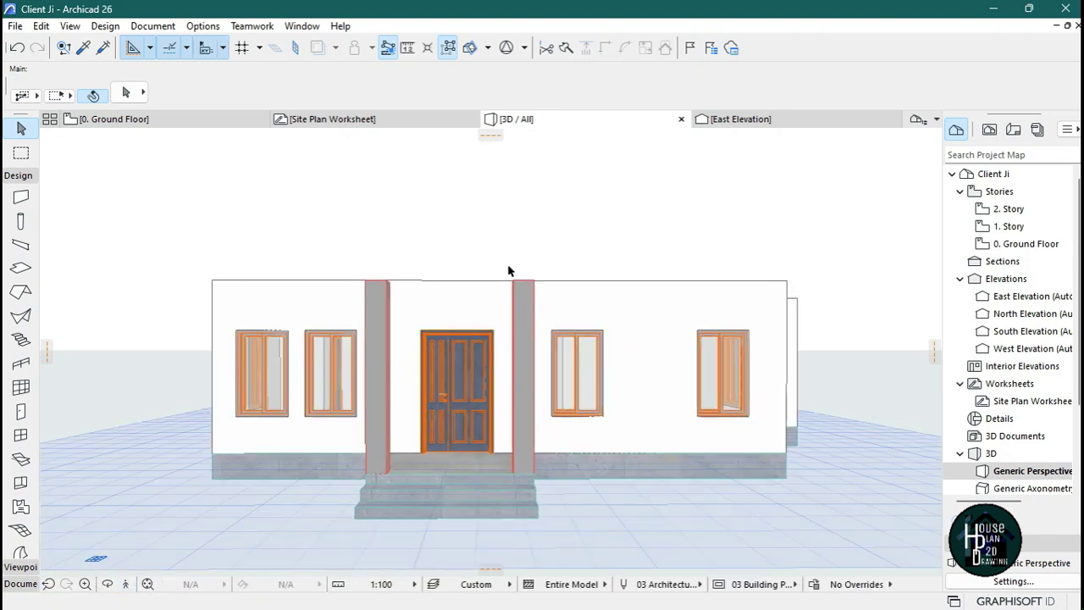
- Start a new, non-duplicated complex profile in the Profile Manager and create a profile folder named A HP2DDWG
left_click(203, 26)
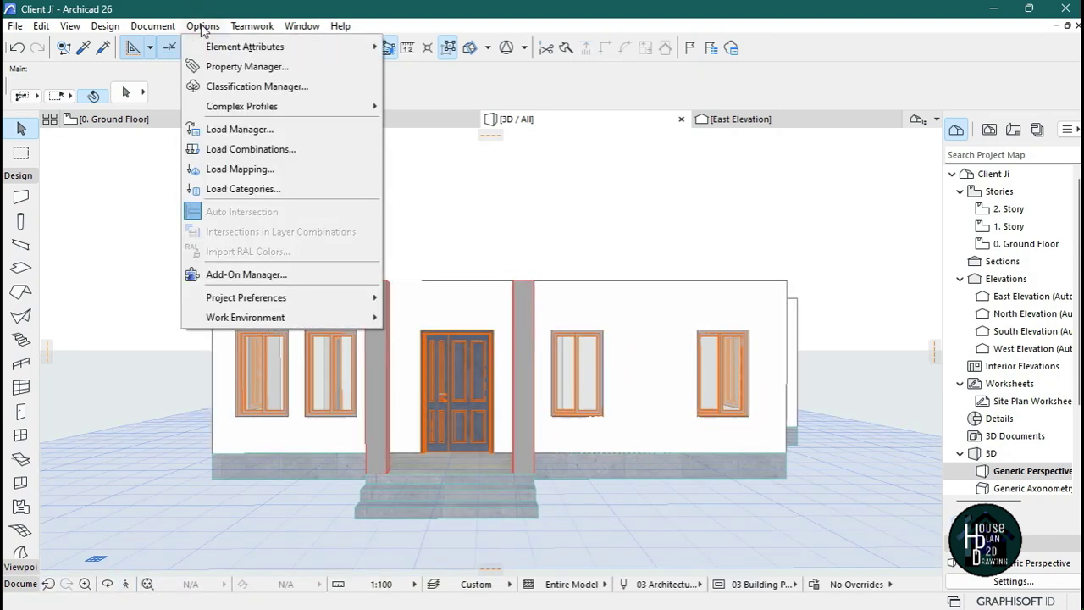
mouse_move(243, 111)
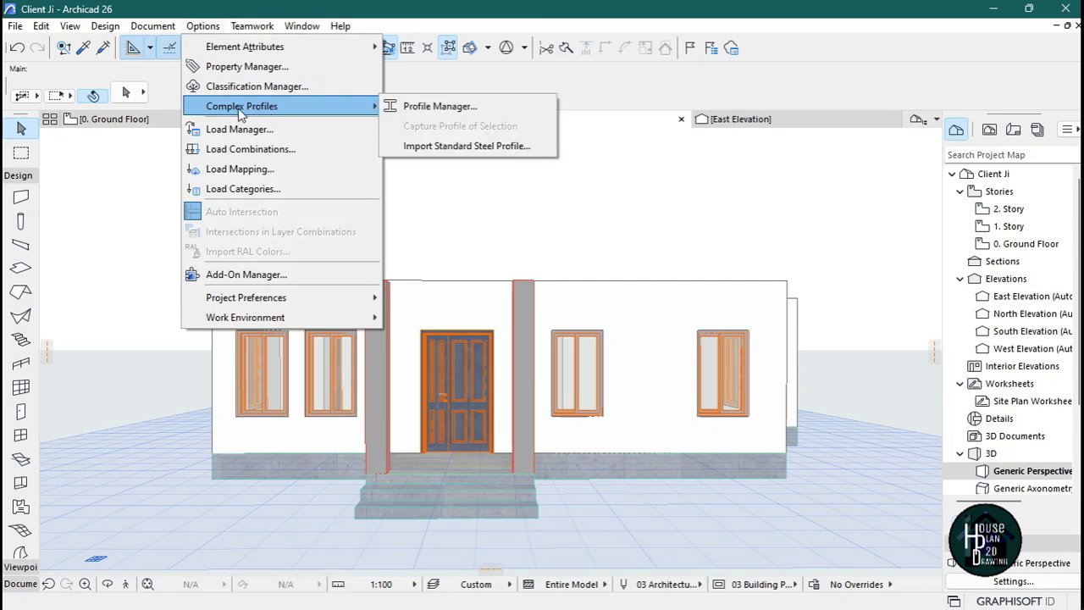
left_click(447, 108)
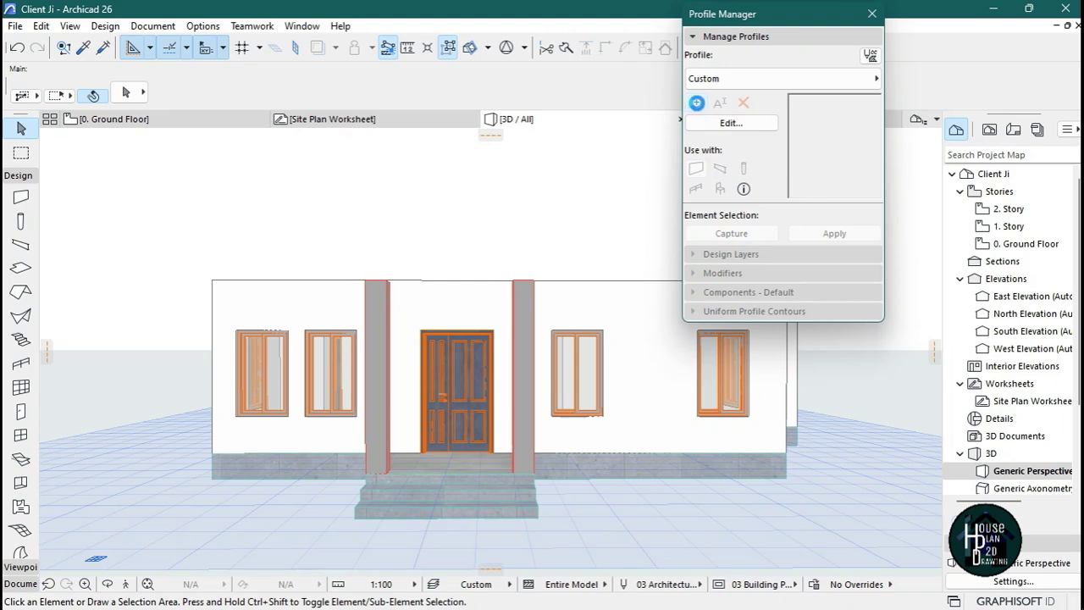
left_click(696, 102)
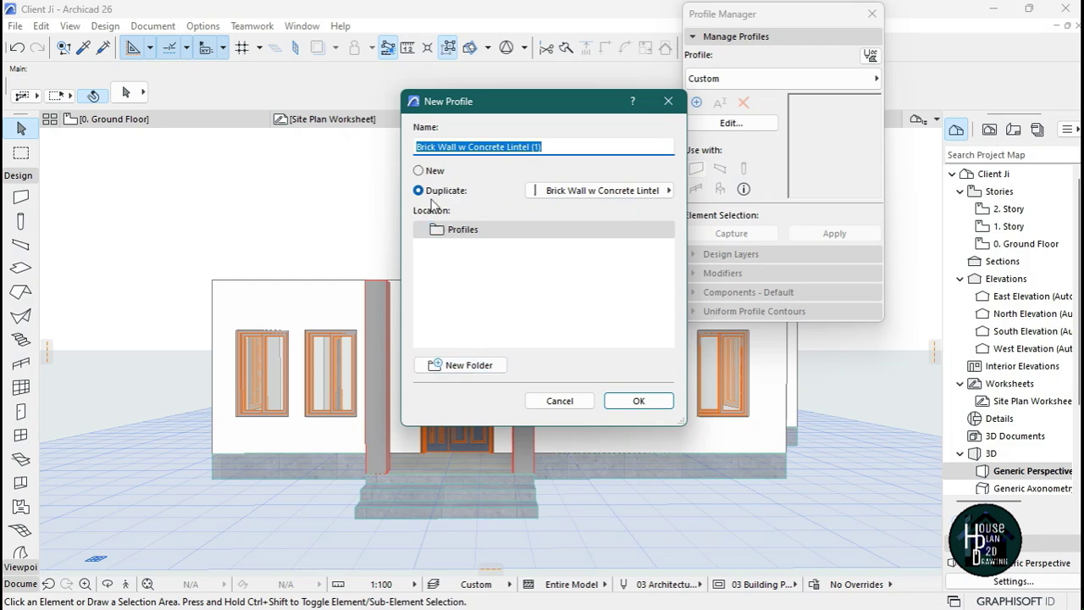
left_click(420, 171)
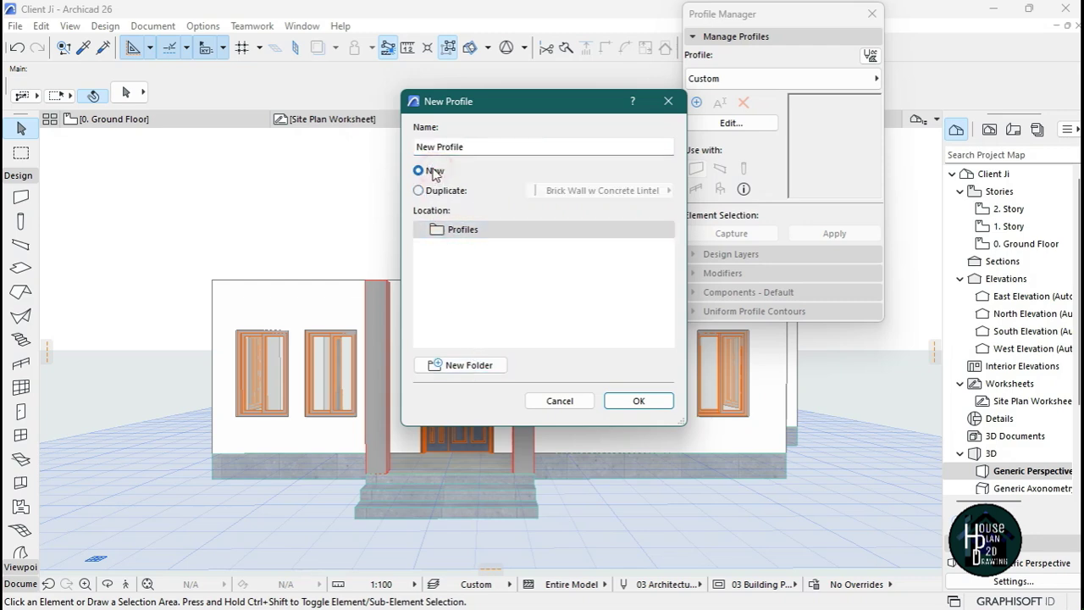
left_click(468, 367)
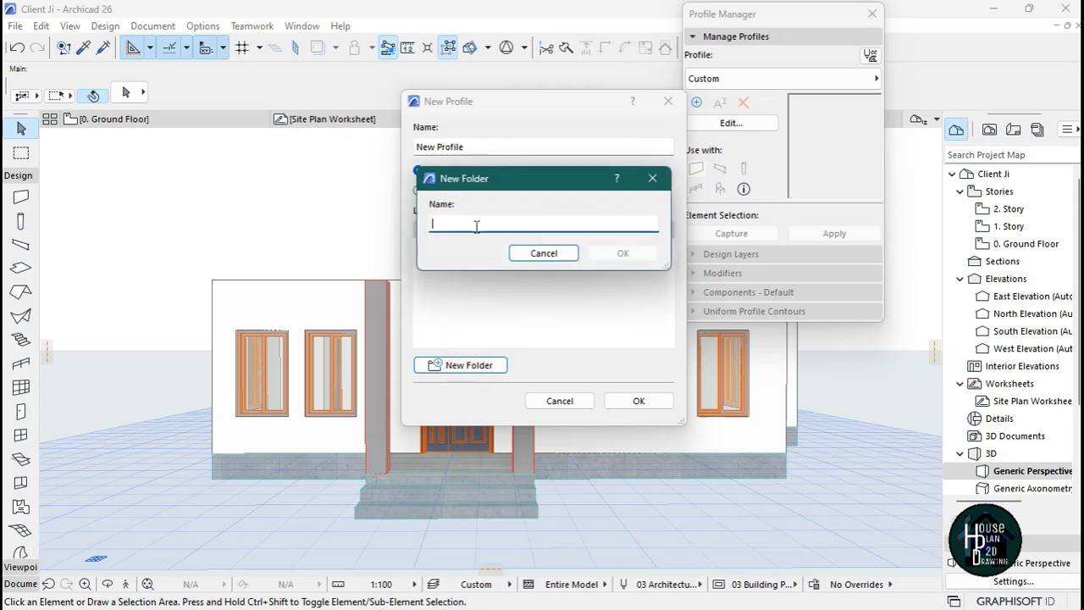
type("A HP2DDWG")
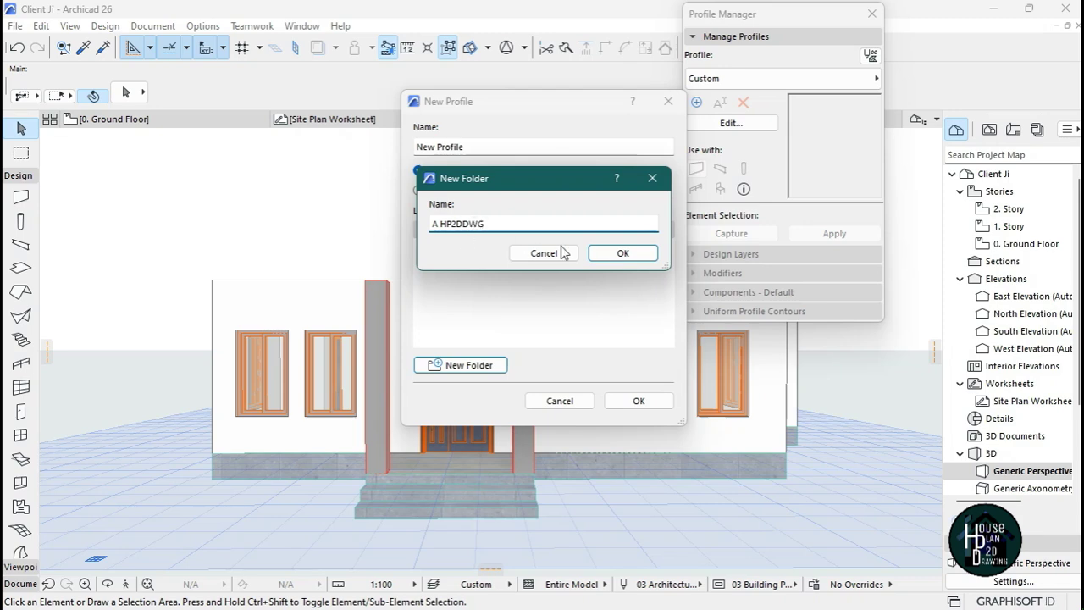
left_click(624, 254)
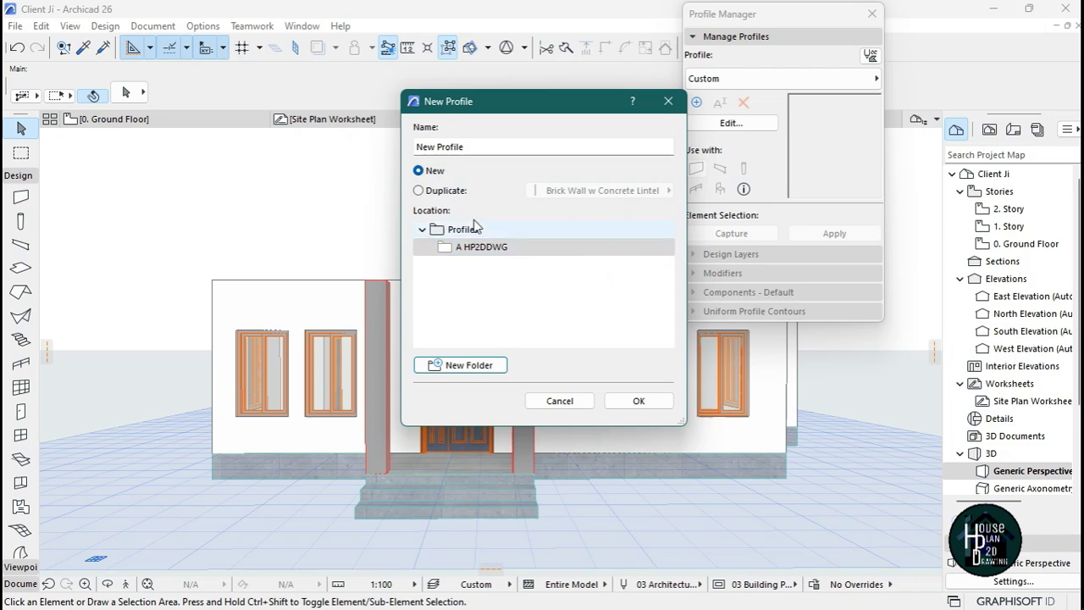
- Name the new profile Concrete Facia, store it in the A HP2DDWG folder and open it for editing
left_click(489, 254)
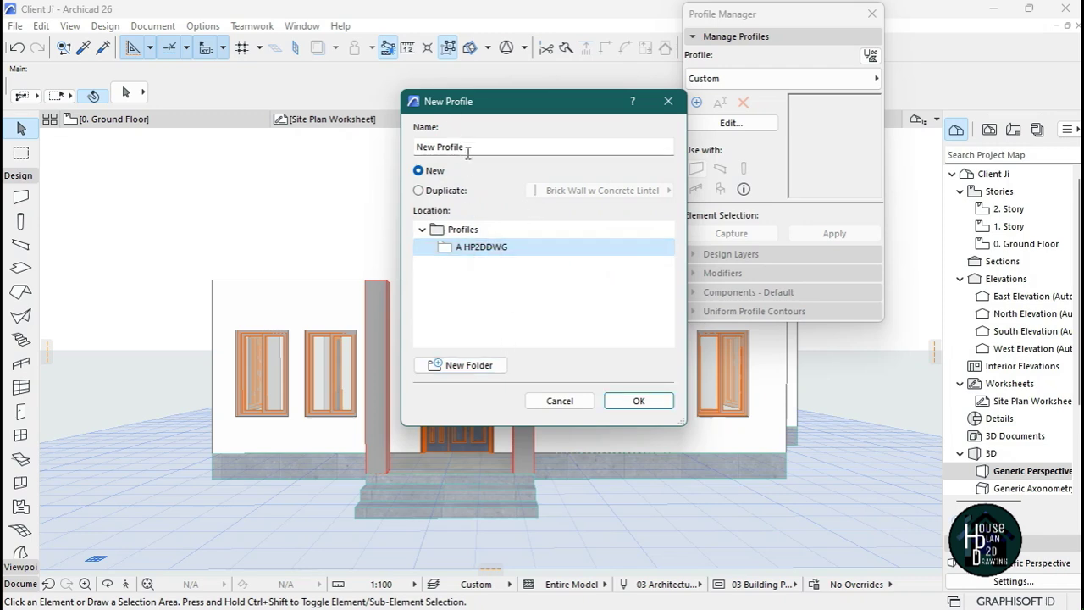
left_click_drag(468, 149, 406, 153)
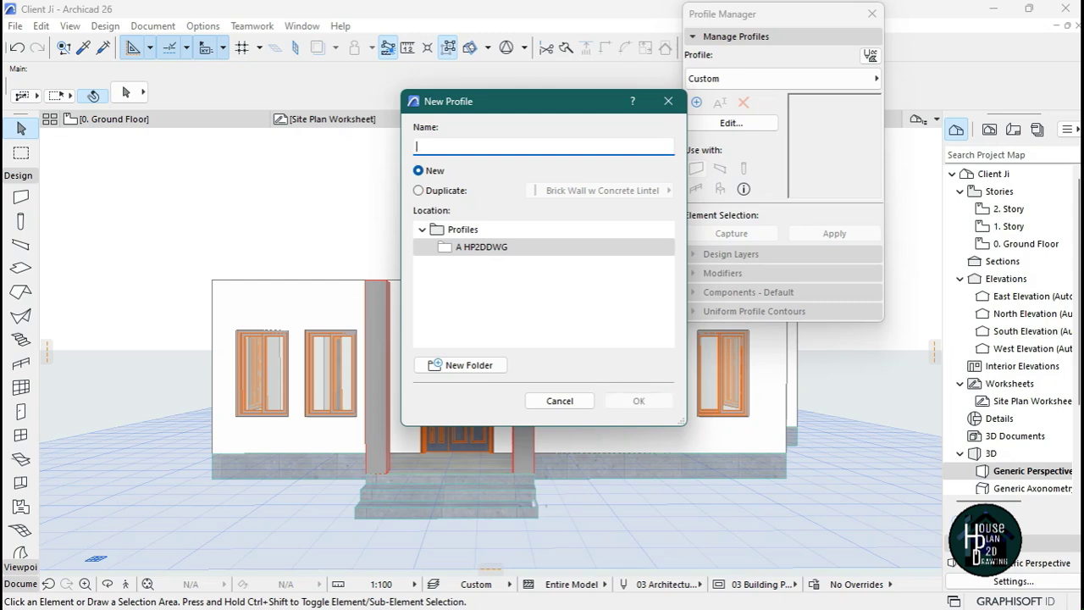
type("C")
type("ol")
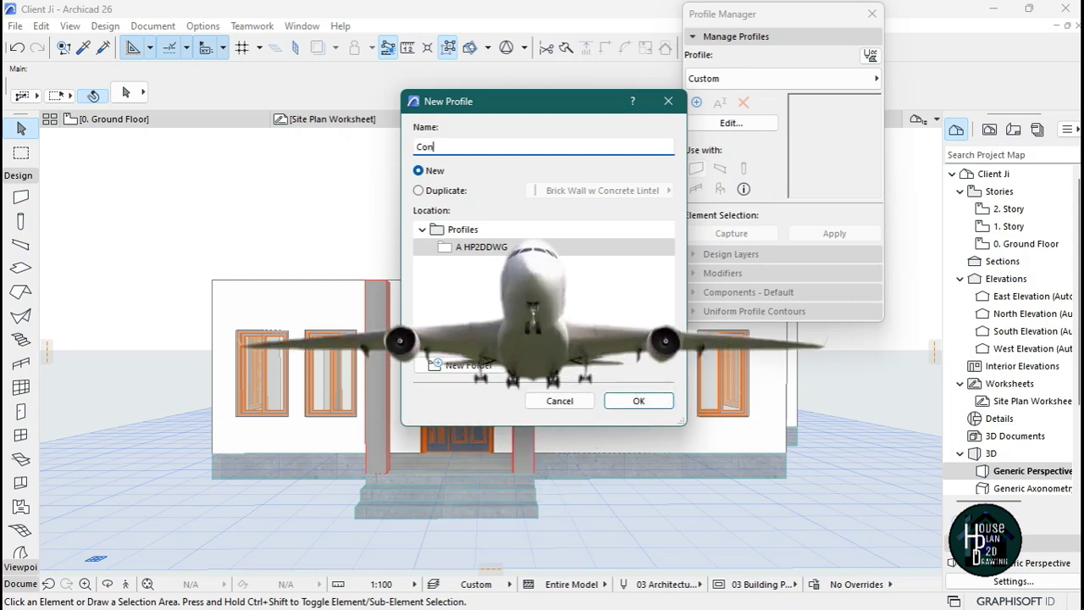
type("ncrete Facia")
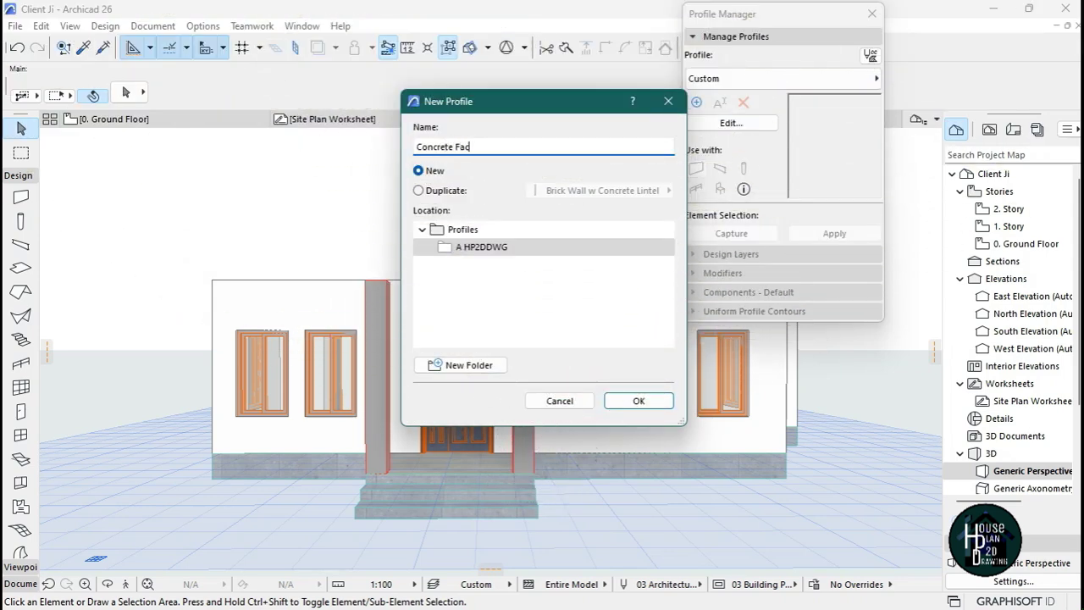
left_click(641, 407)
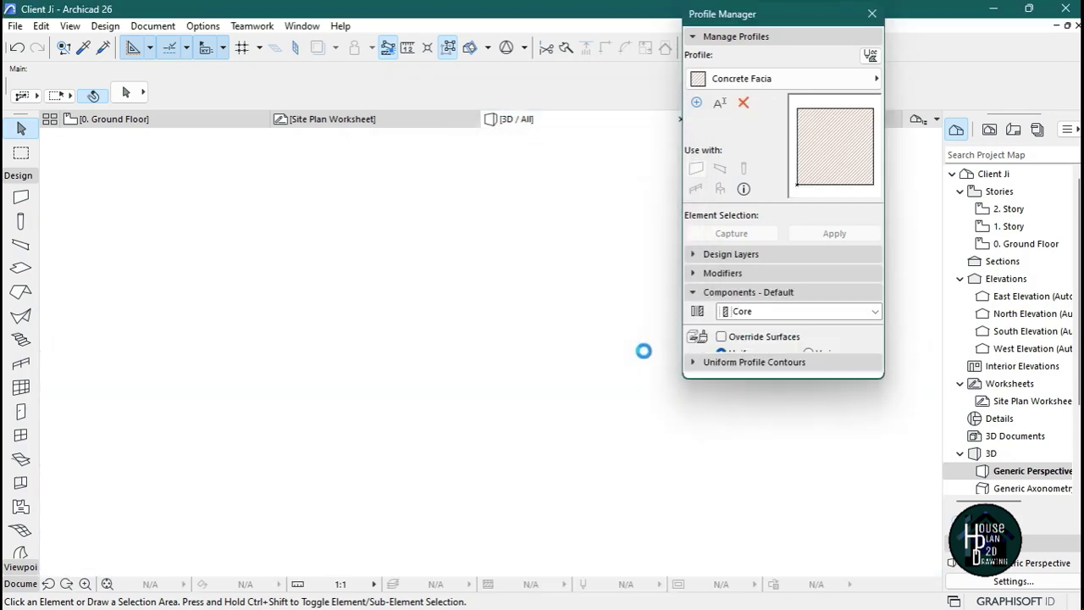
- Make the Concrete Facia profile usable with beams instead of walls and delete its default square fill
scroll(520, 288, "down", 7)
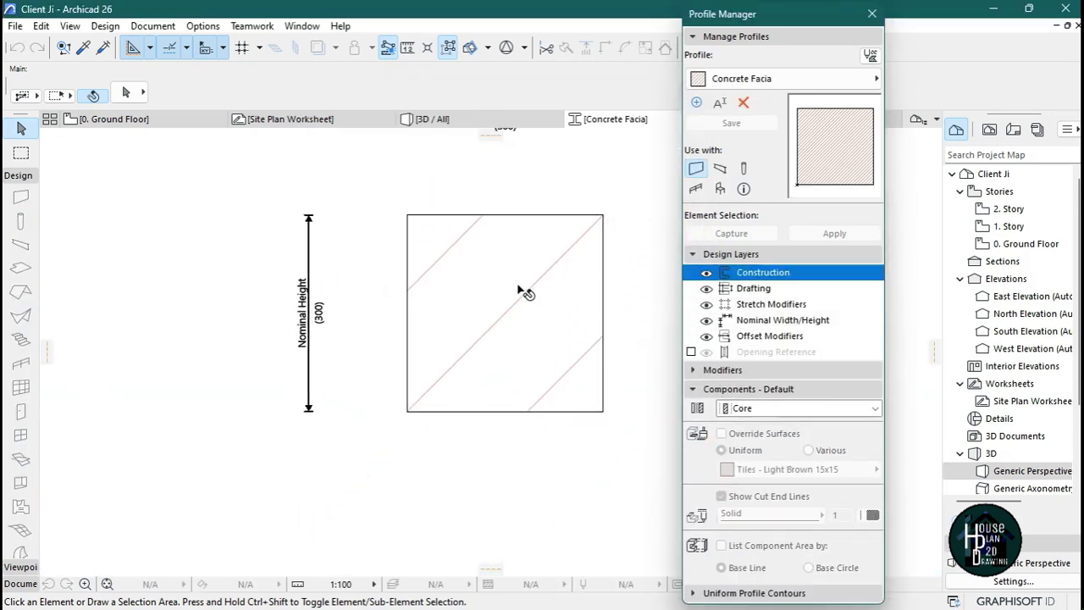
scroll(534, 231, "up", 2)
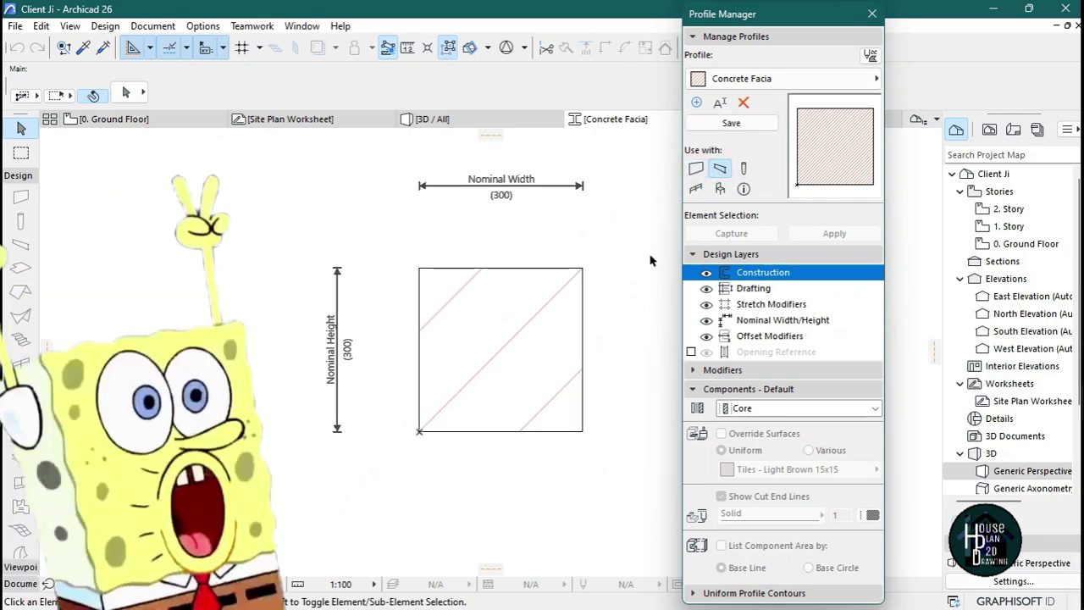
left_click(508, 329)
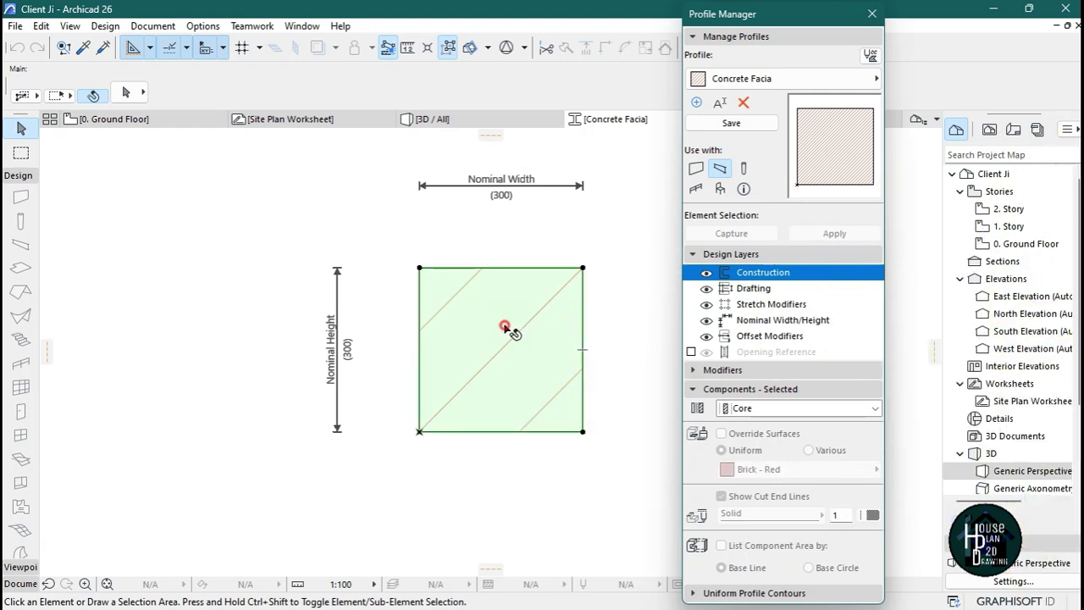
right_click(505, 327)
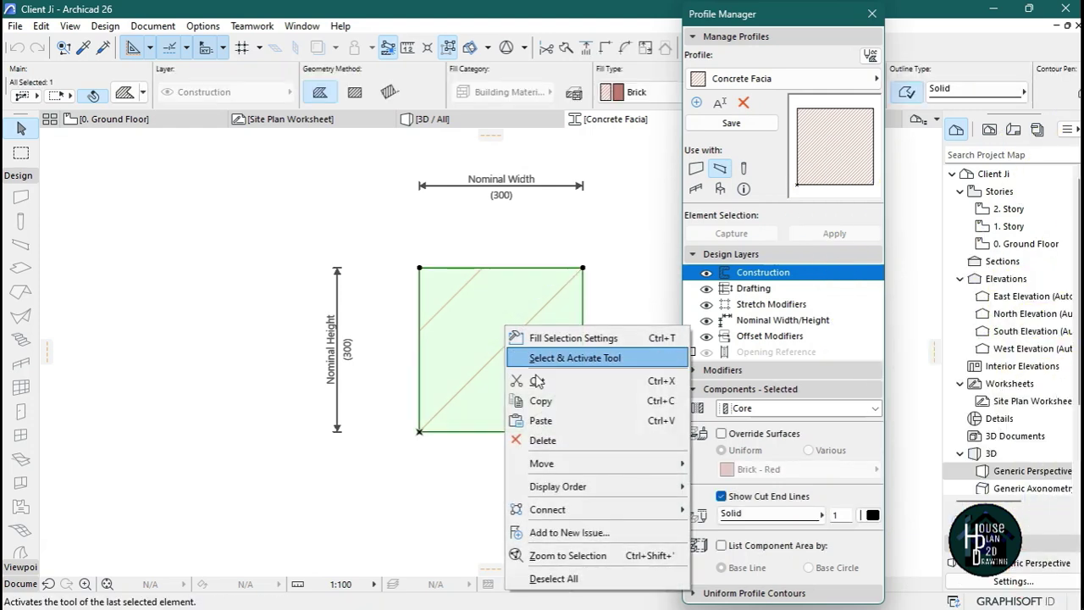
left_click(552, 441)
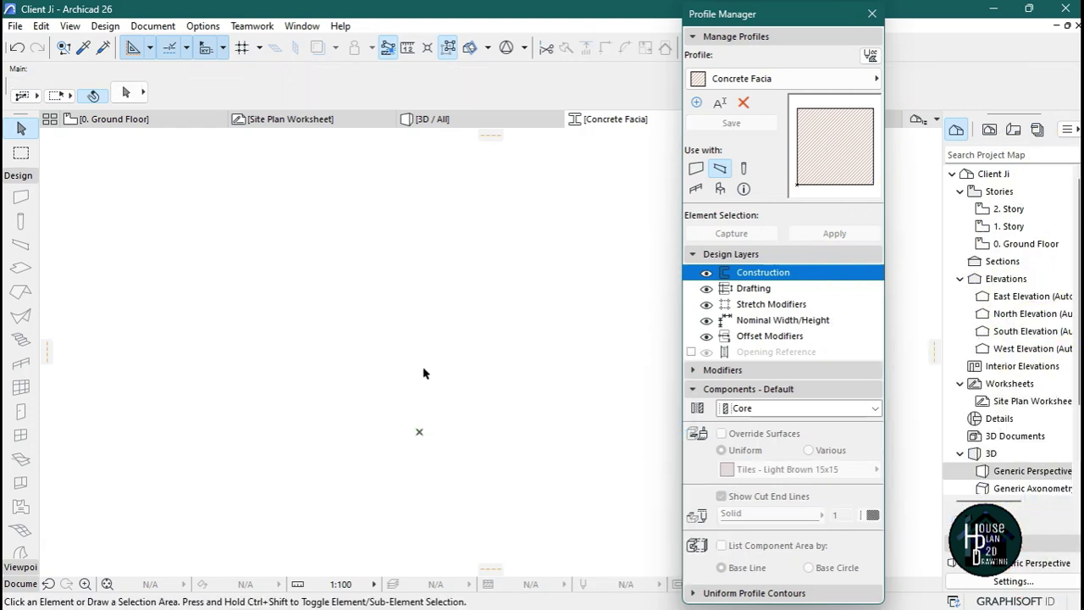
- Start a polyline at the profile origin with a 650 segment straight up and a 650 horizontal segment to the right
left_click(19, 584)
left_click(19, 450)
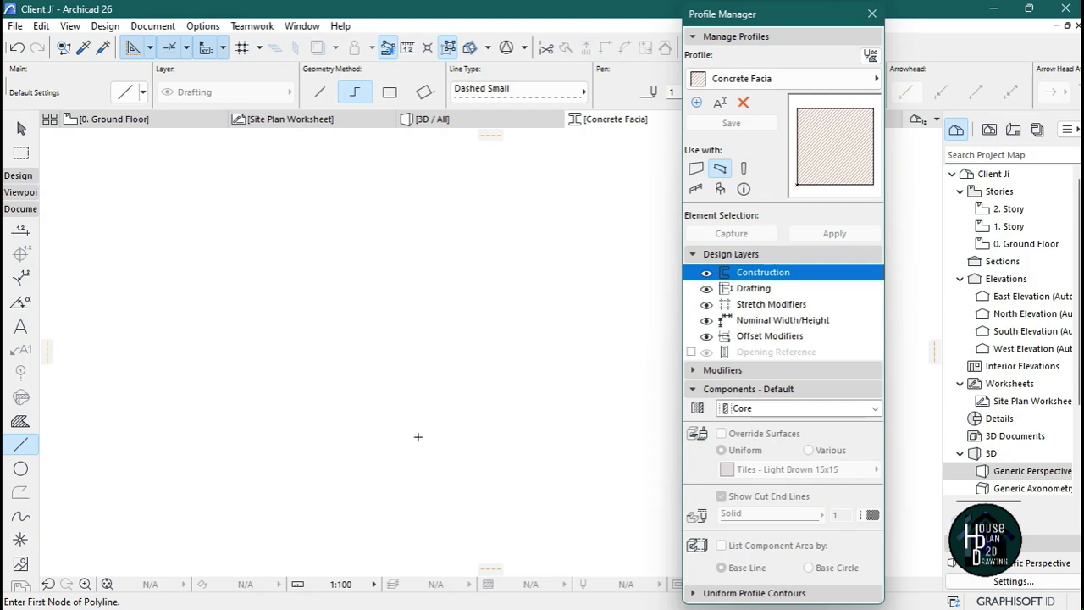
left_click(417, 416)
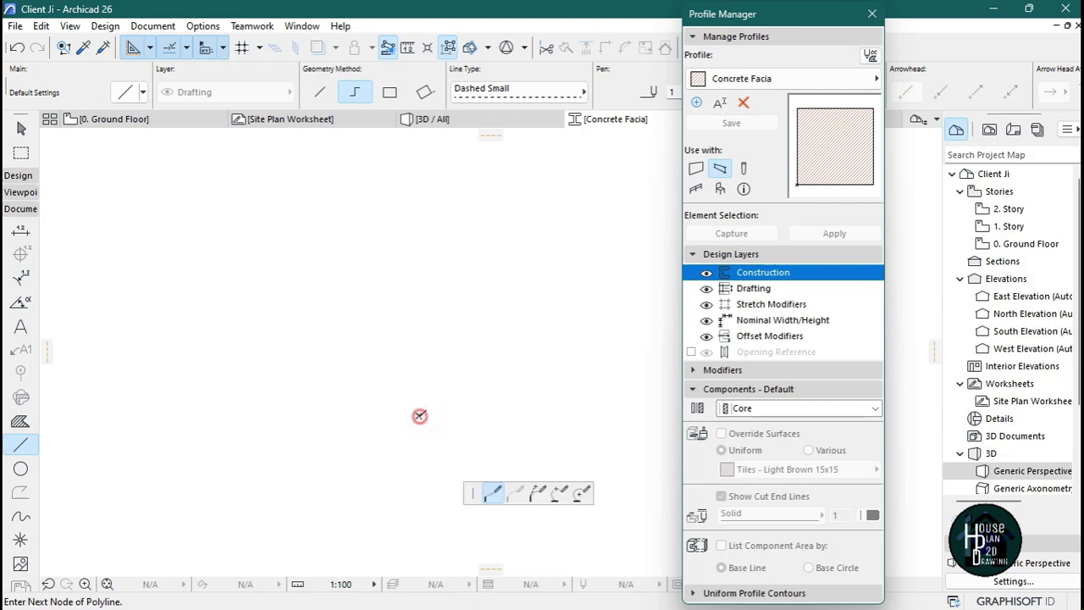
scroll(416, 314, "down", 2)
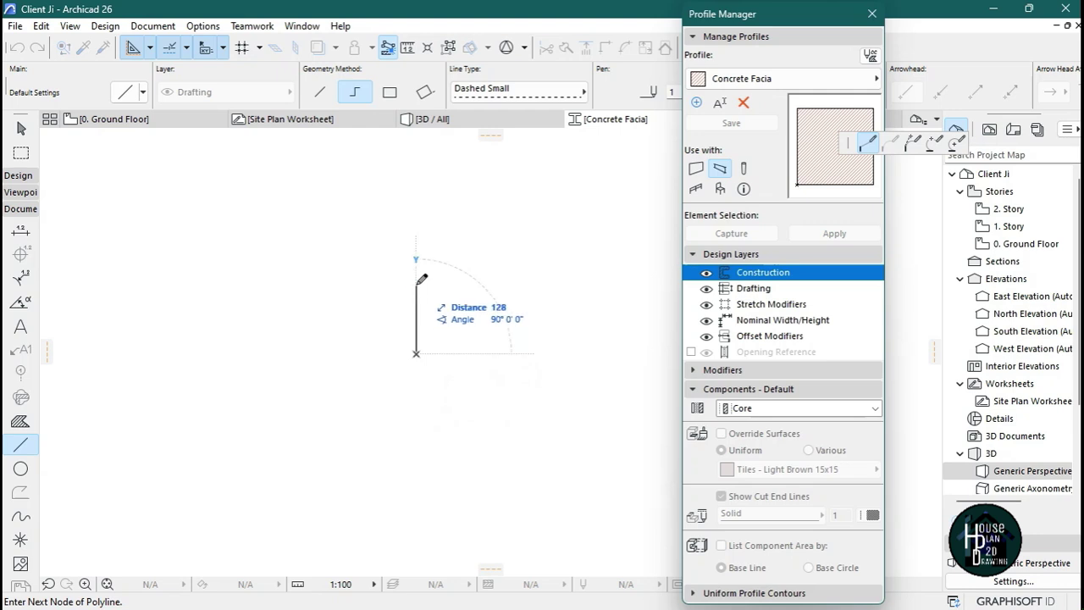
type("650")
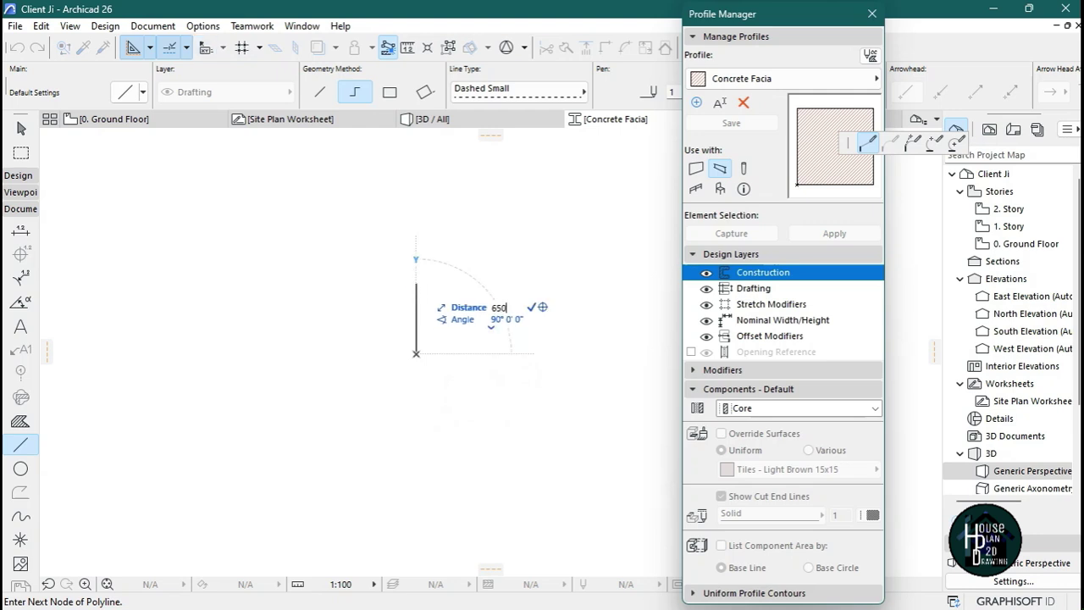
key("Return")
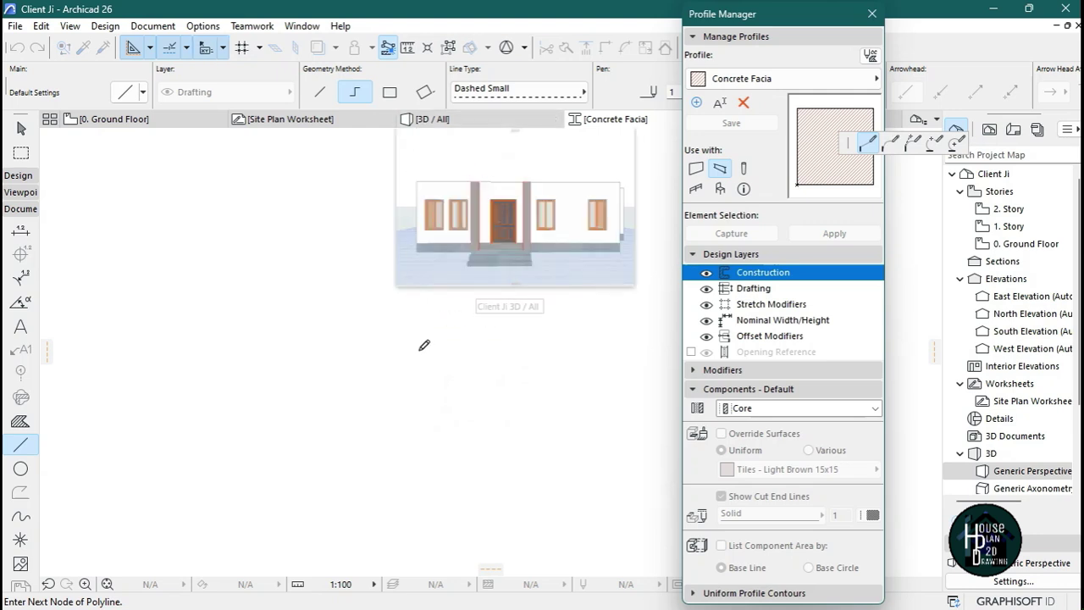
scroll(416, 339, "down", 1)
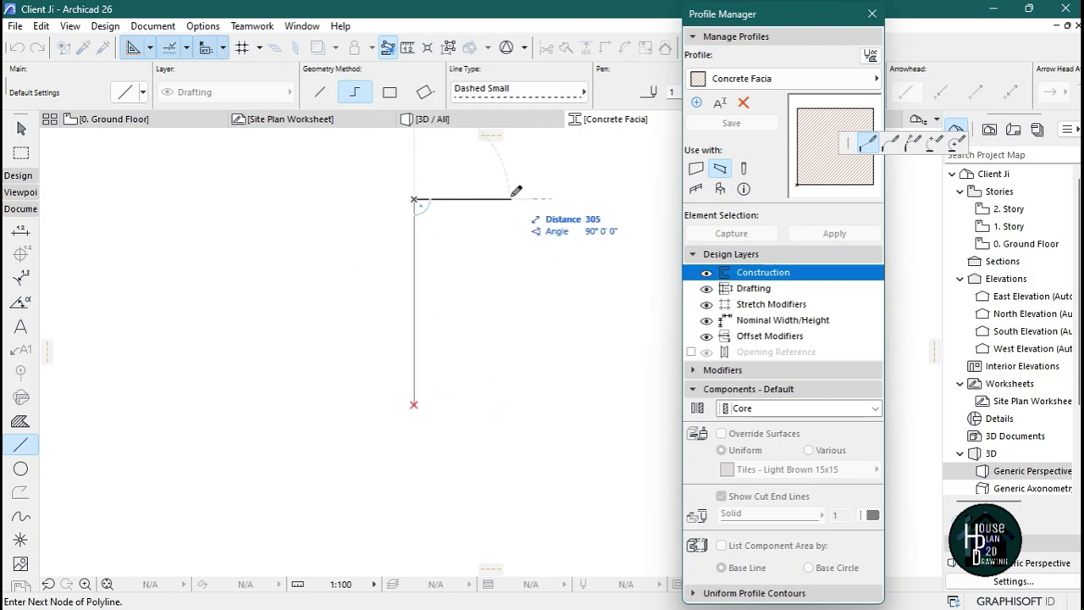
type("650")
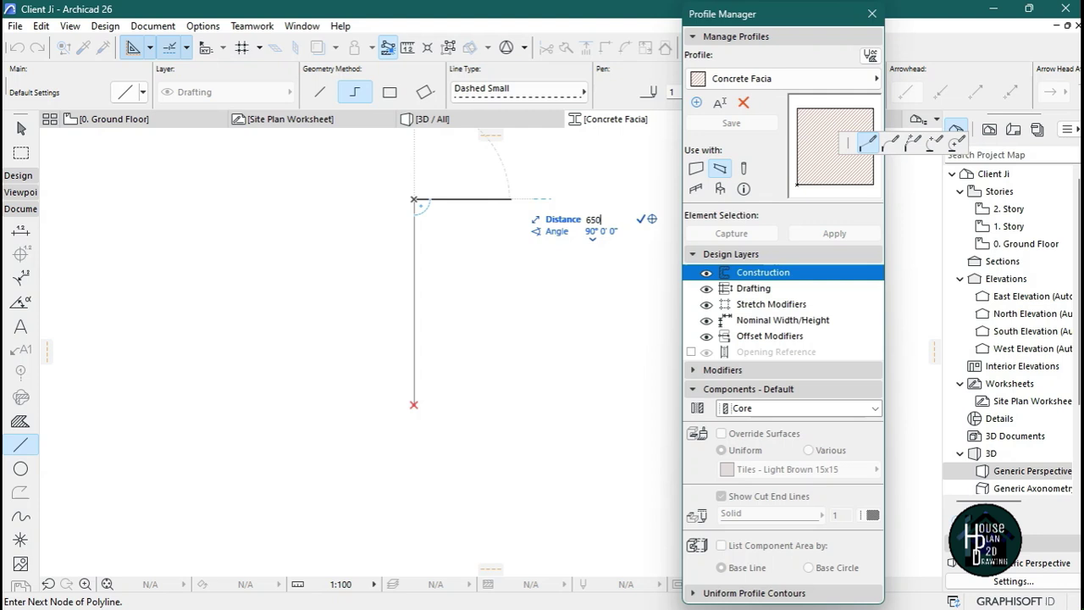
key("Return")
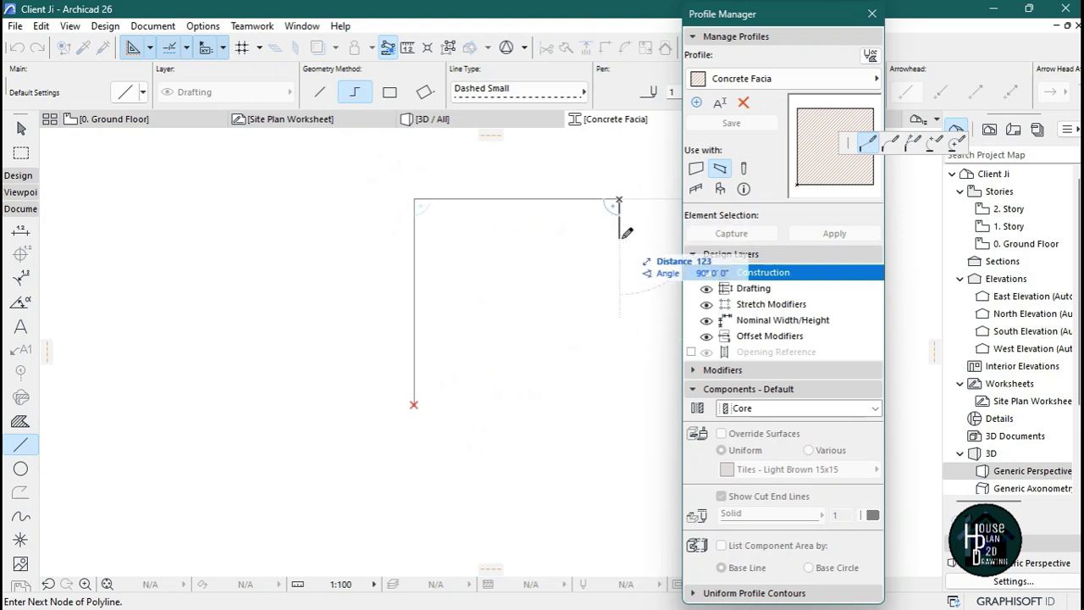
- Continue the polyline from the end of the top edge with two steps, each 75 down and 75 to the left
type("75")
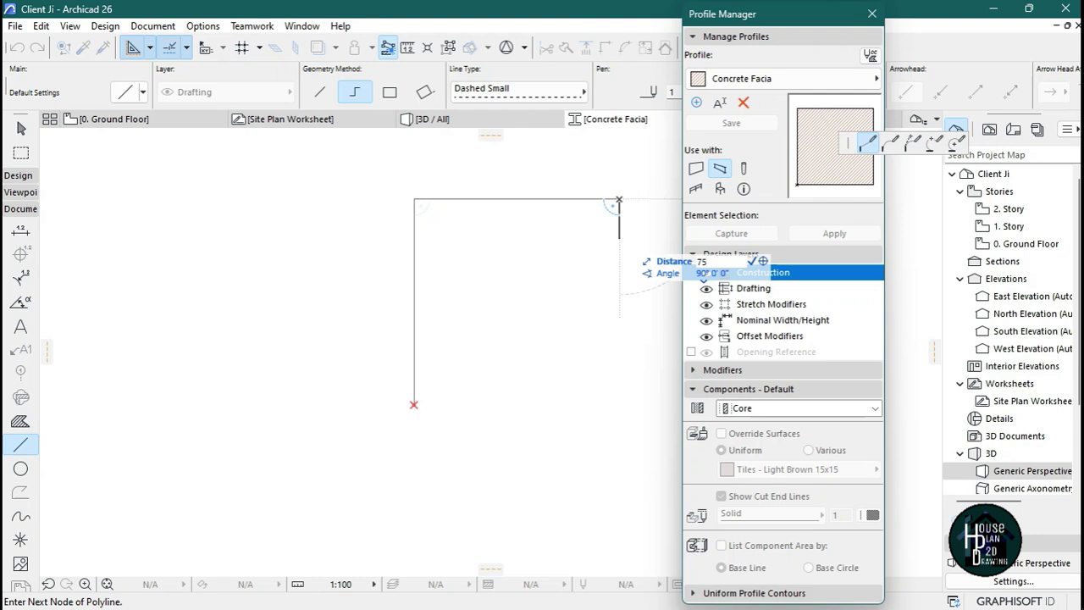
key("Return")
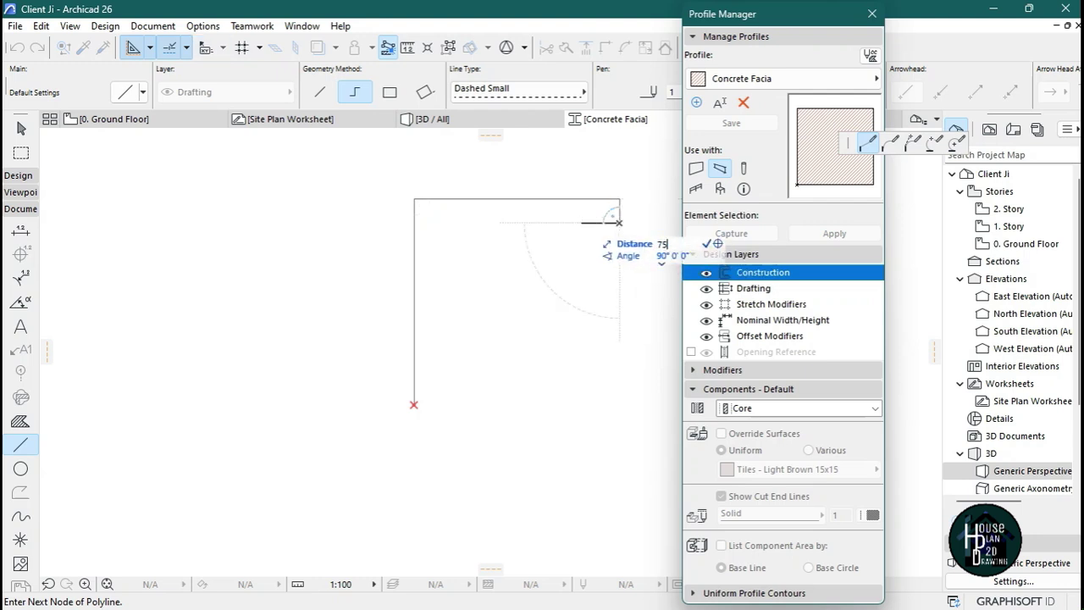
key("Return")
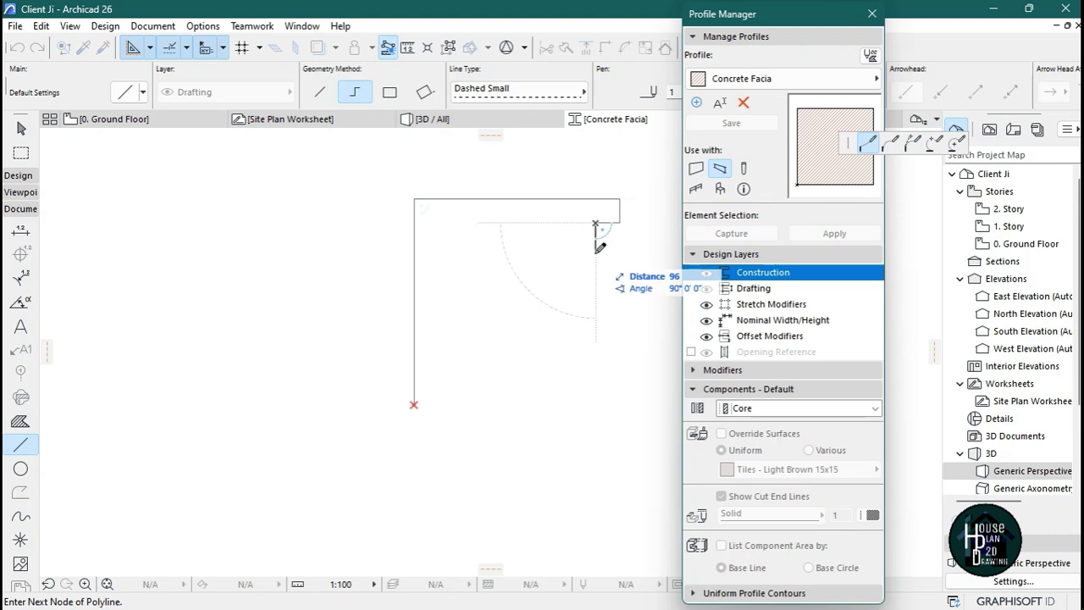
type("75")
key("Return")
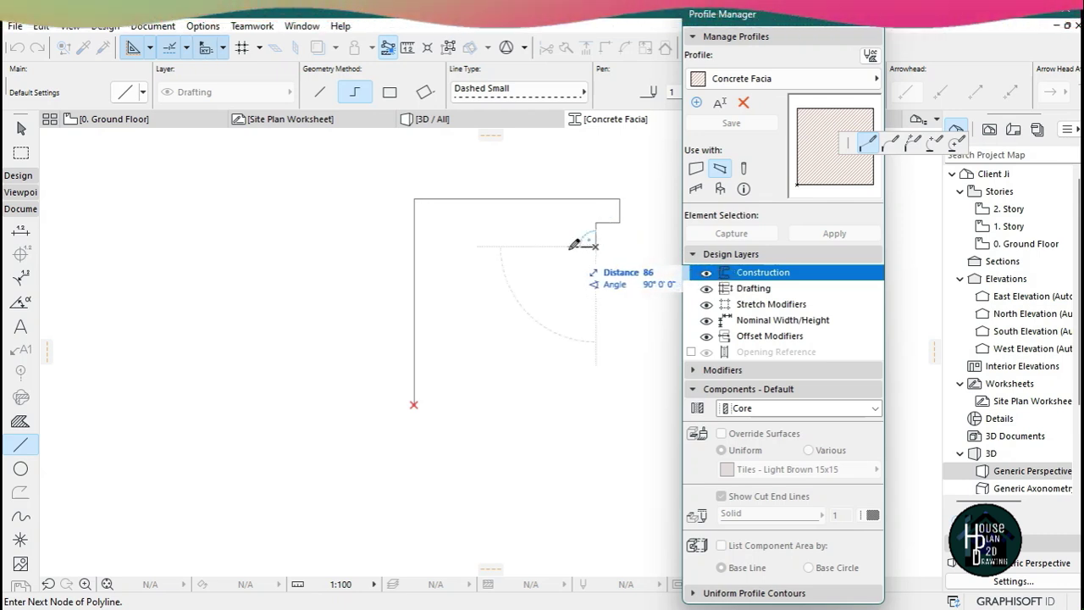
type("7")
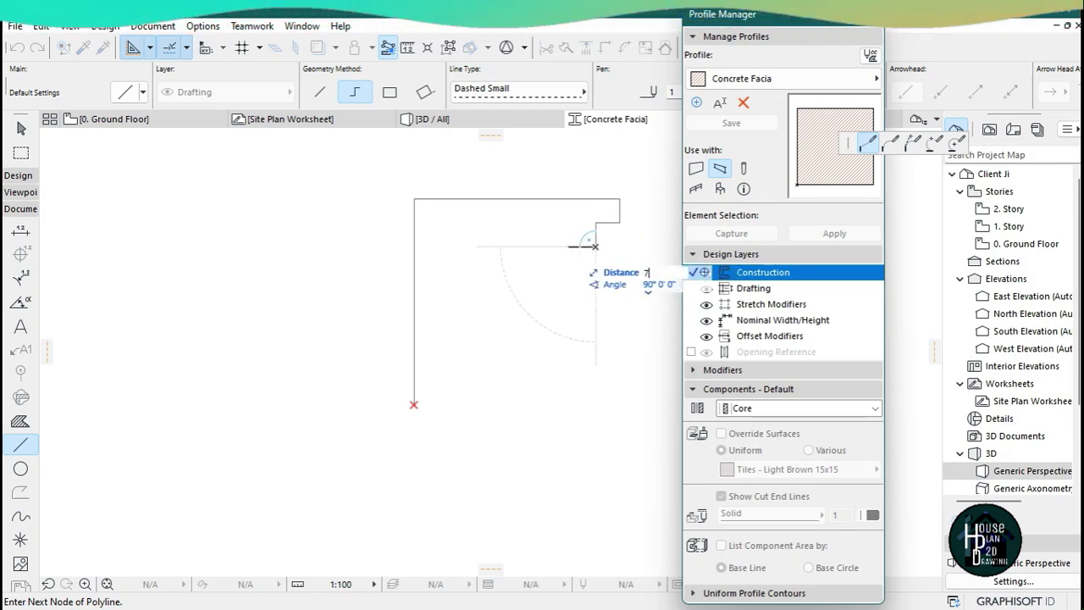
type("5")
key("Return")
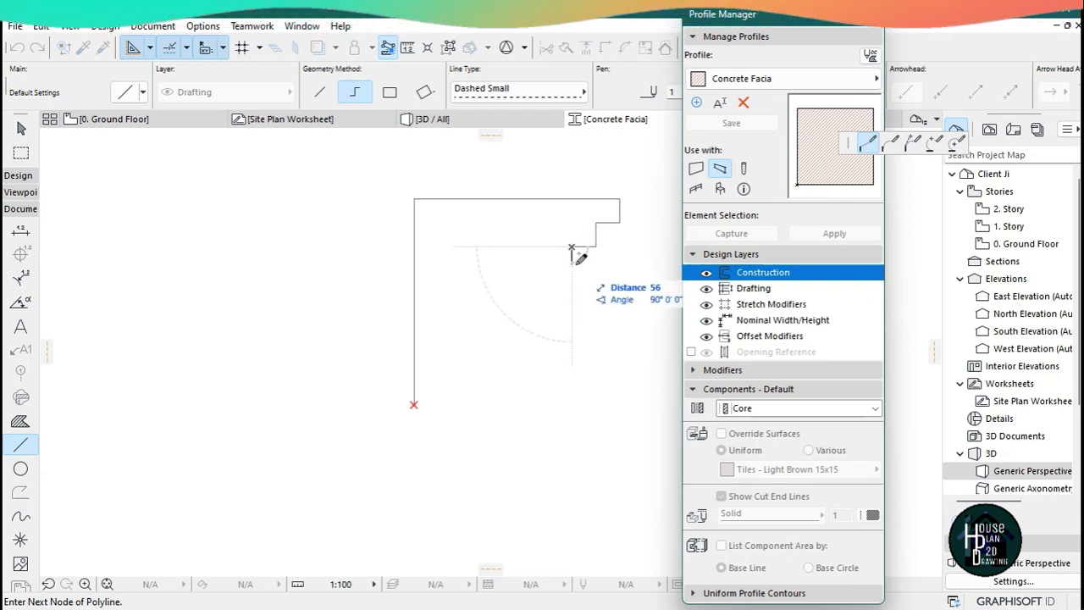
- Add a third step of 75 down and 75 to the left, and finish the polyline
type("7")
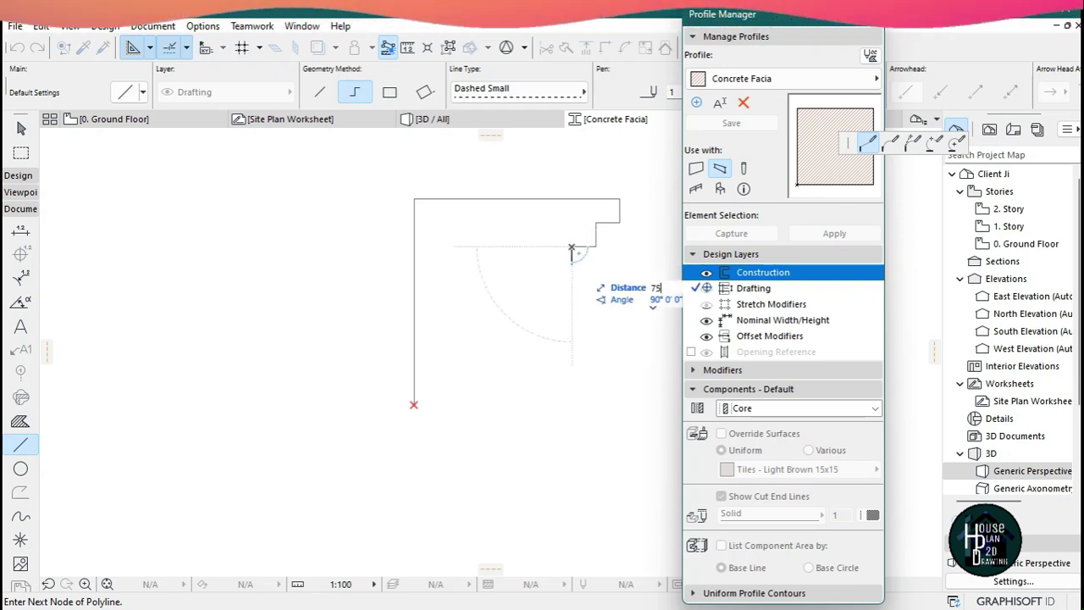
type("5")
key("Return")
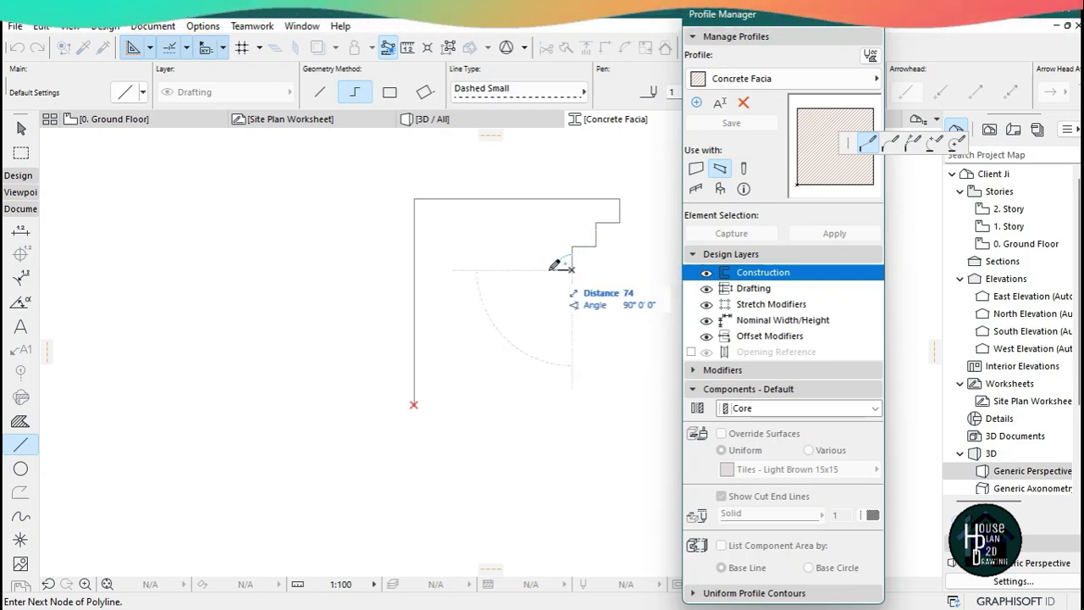
type("7")
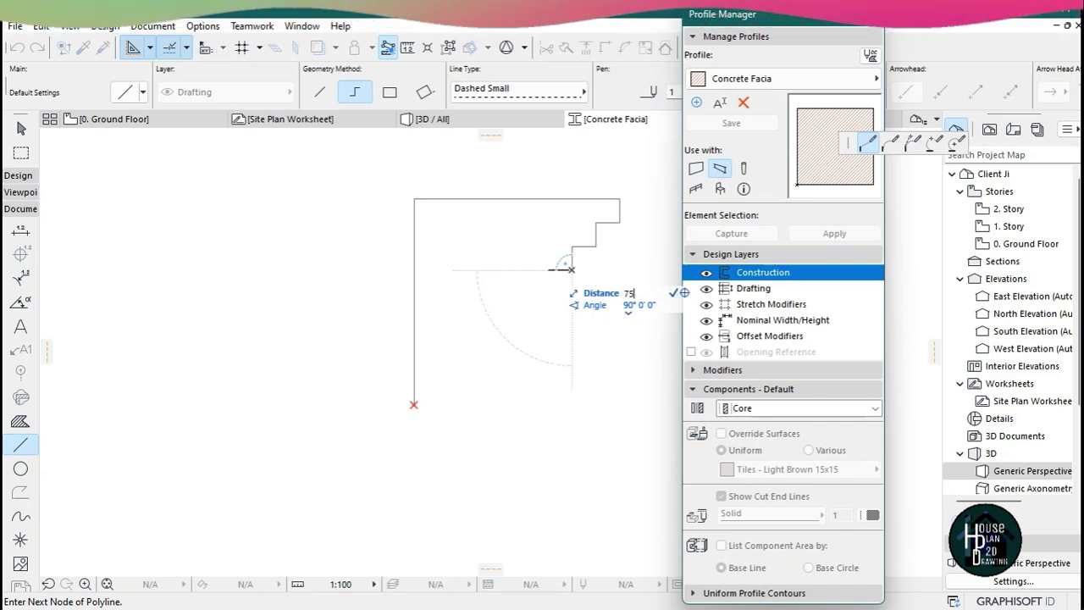
type("5")
key("Return")
left_click(549, 270)
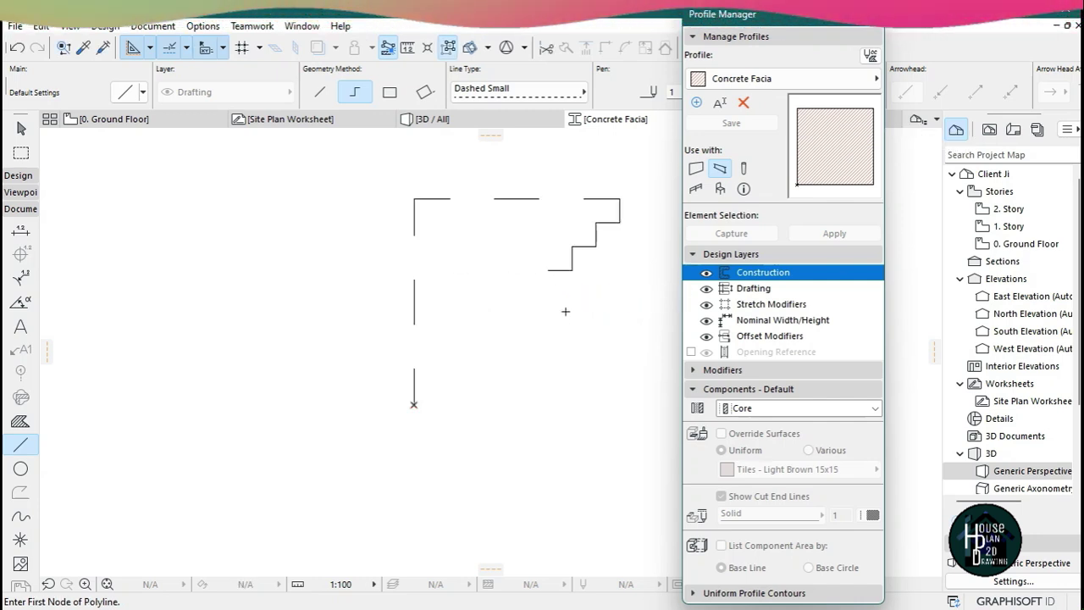
- Select all the drawn profile outline segments and change their line type to Solid
scroll(501, 303, "down", 1)
scroll(540, 266, "up", 1)
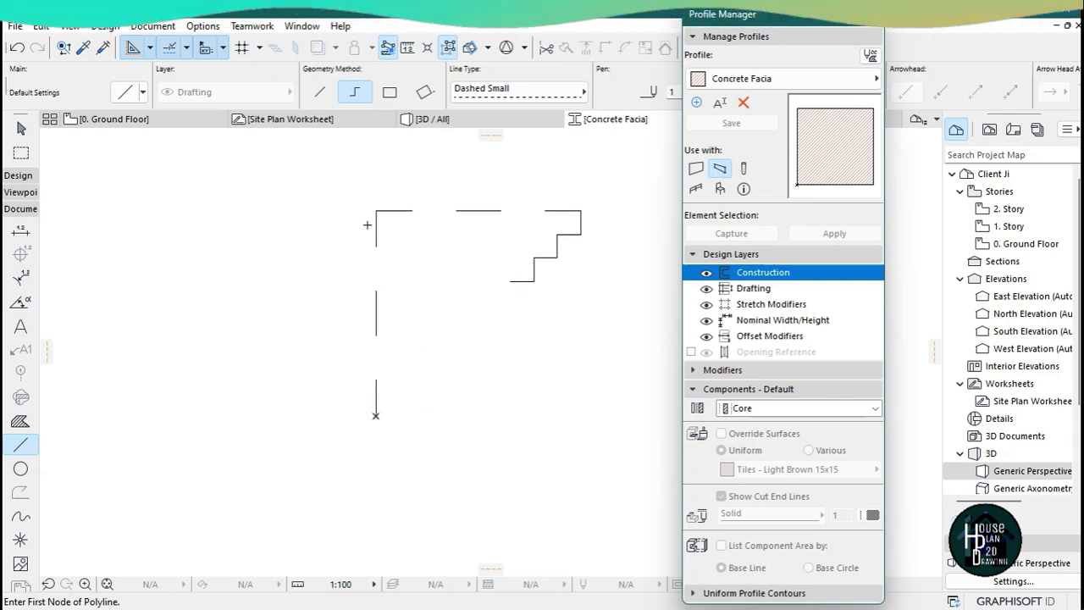
key("Escape")
left_click(337, 185)
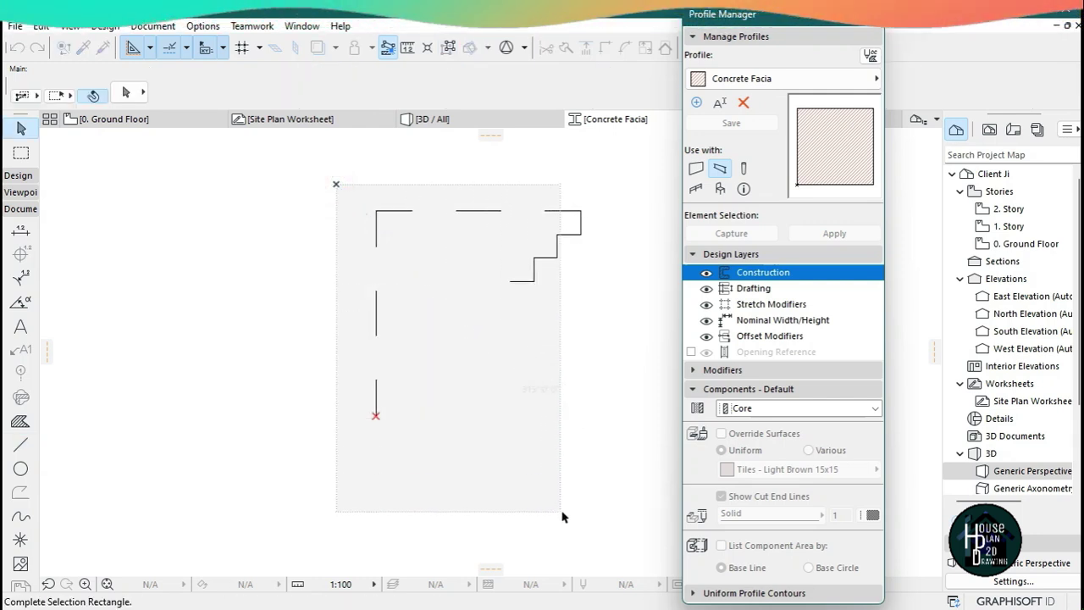
left_click(612, 502)
left_click(513, 91)
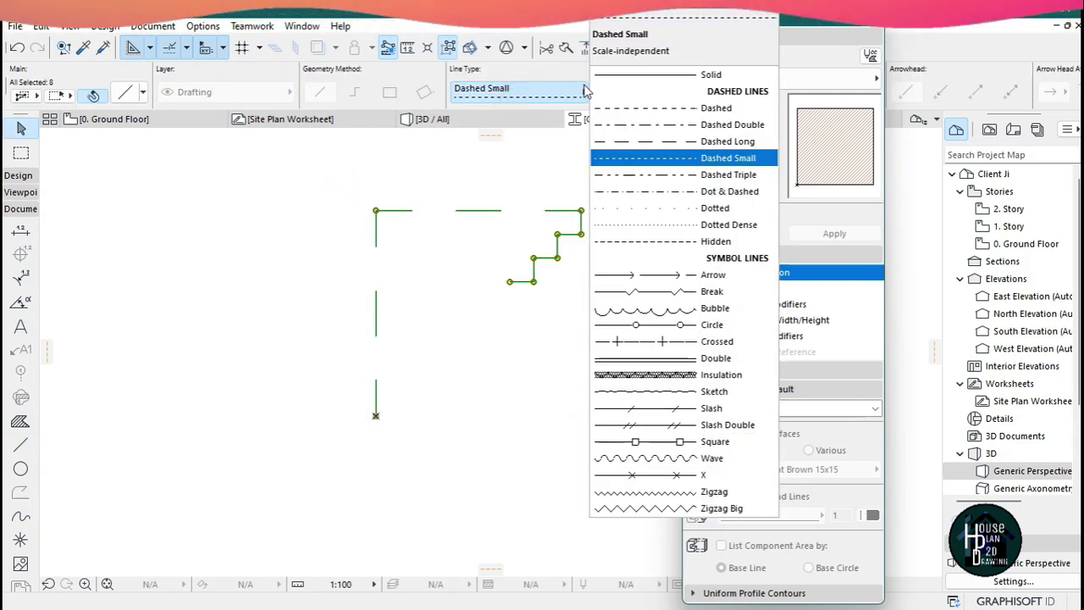
left_click(666, 84)
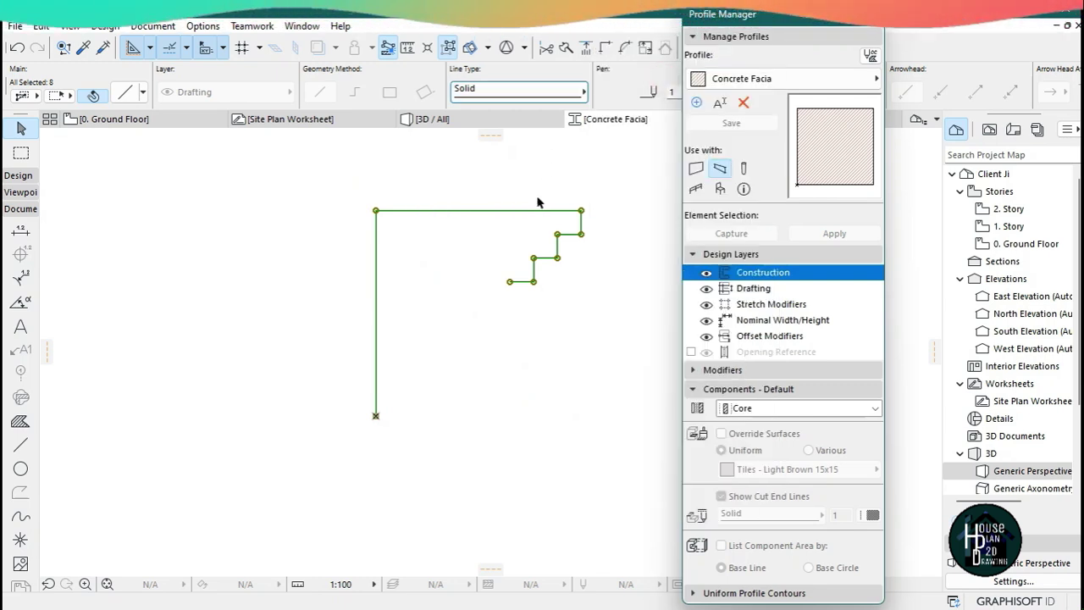
left_click(537, 200)
- Set the Line tool's default line type to Solid for new polylines
left_click(19, 447)
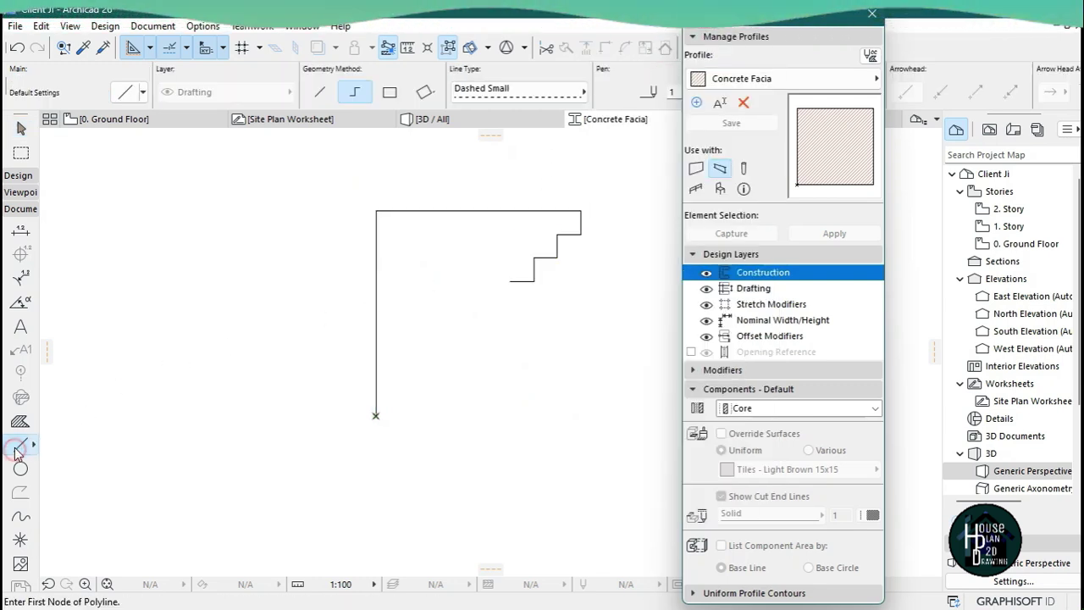
left_click(513, 90)
left_click(656, 76)
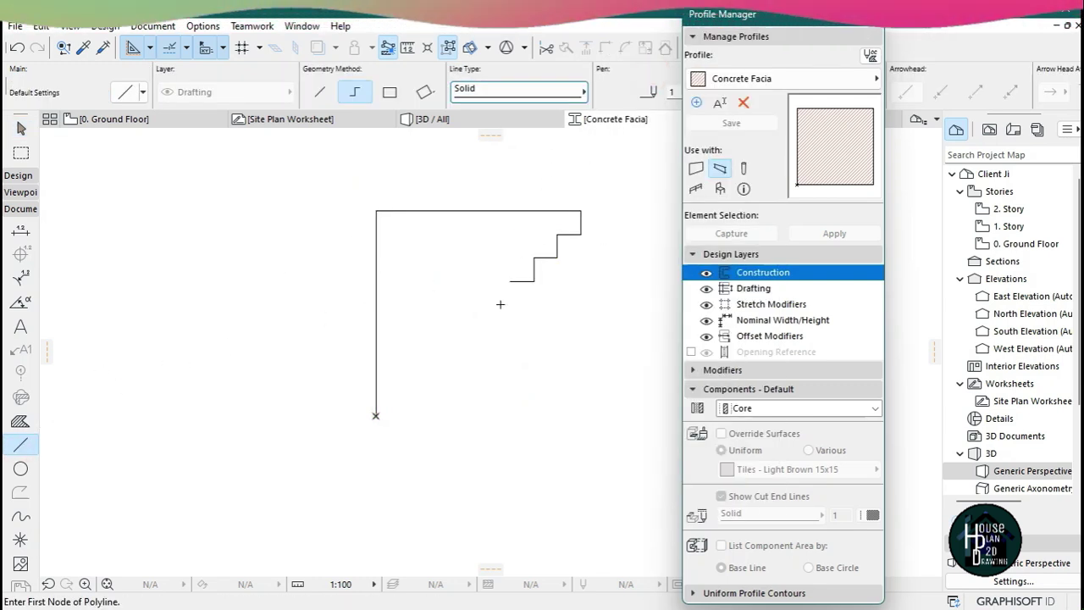
- Start a polyline at the profile origin with two steps, each 75 to the right and 75 up
scroll(601, 237, "up", 1)
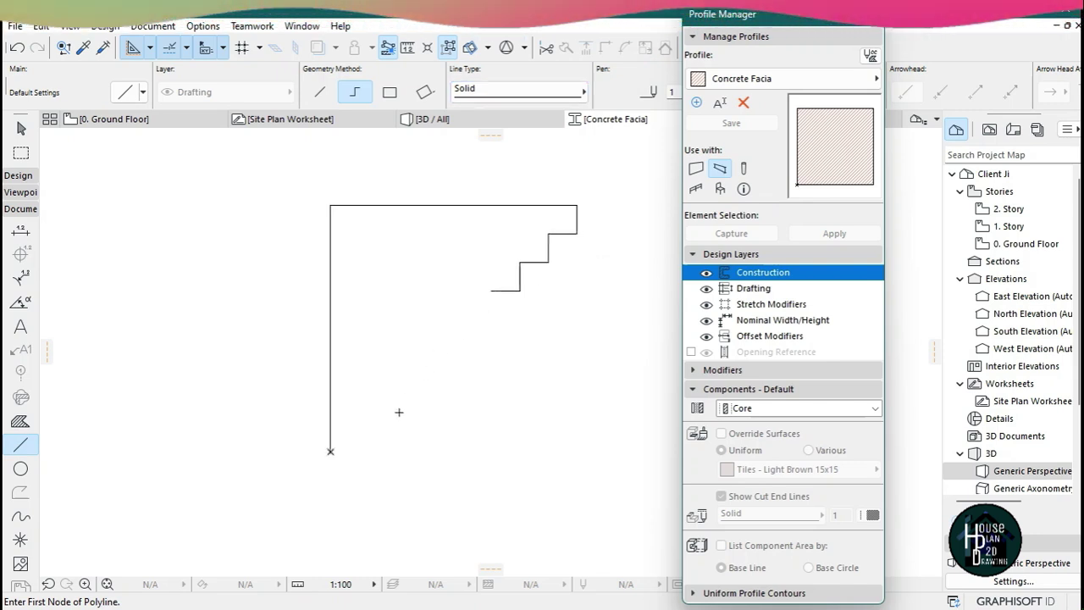
left_click(331, 450)
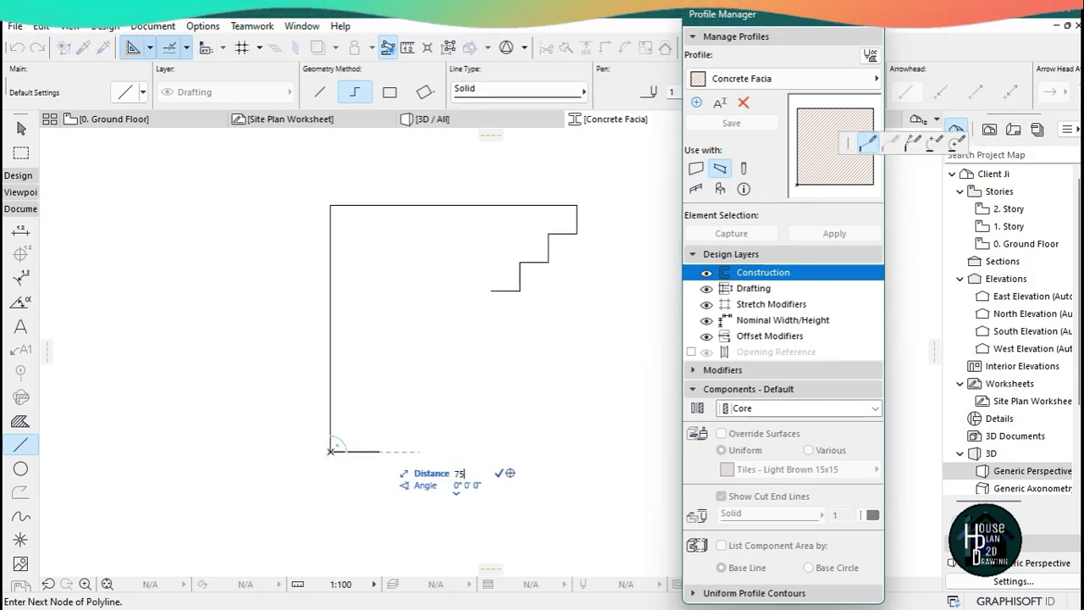
type("75")
key("Return")
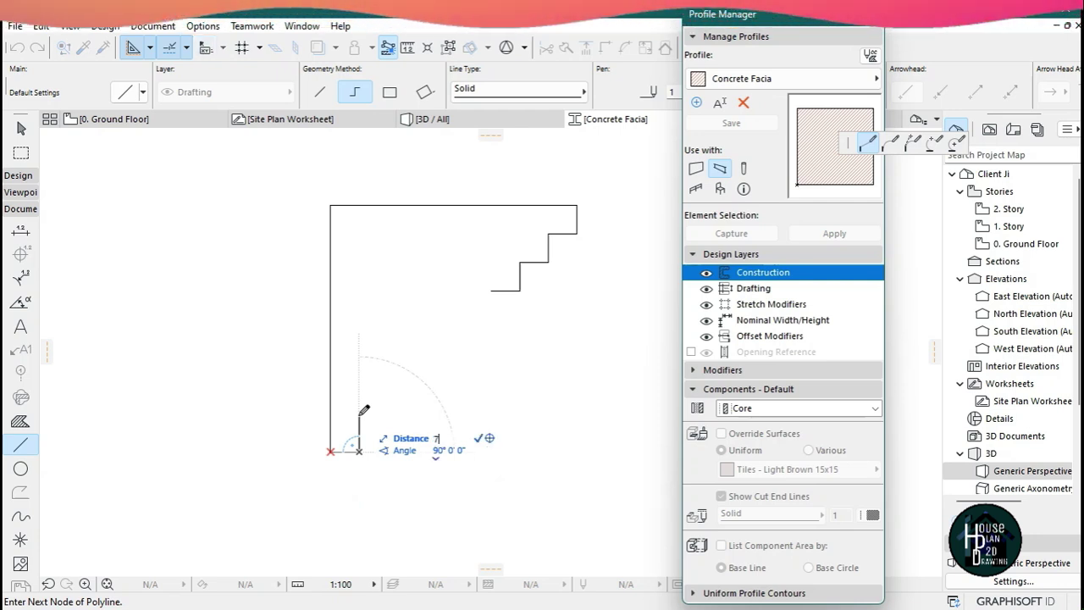
type("75")
key("Return")
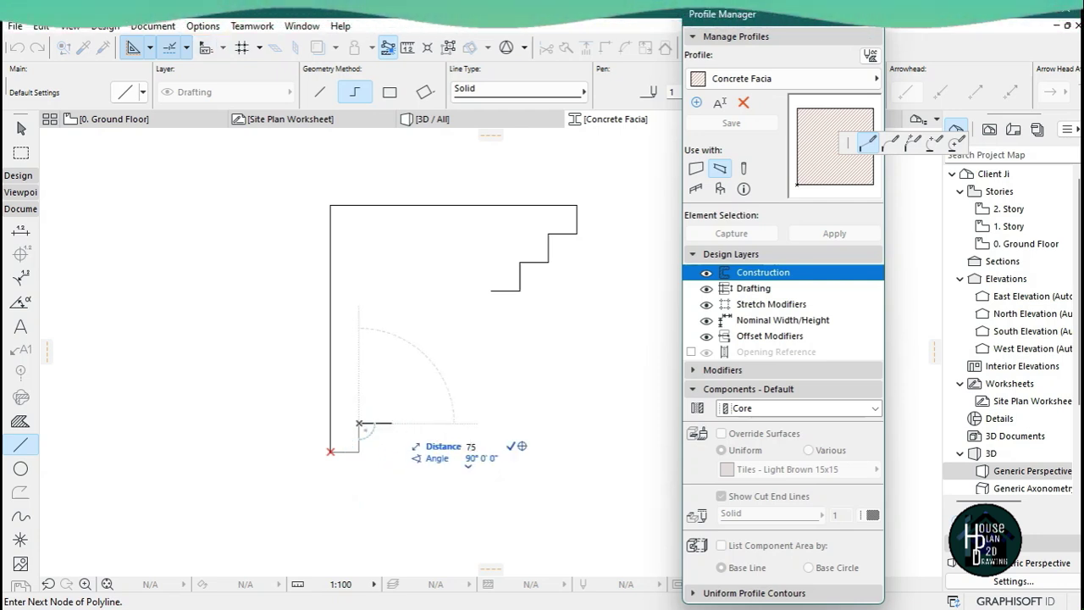
type("75")
key("Return")
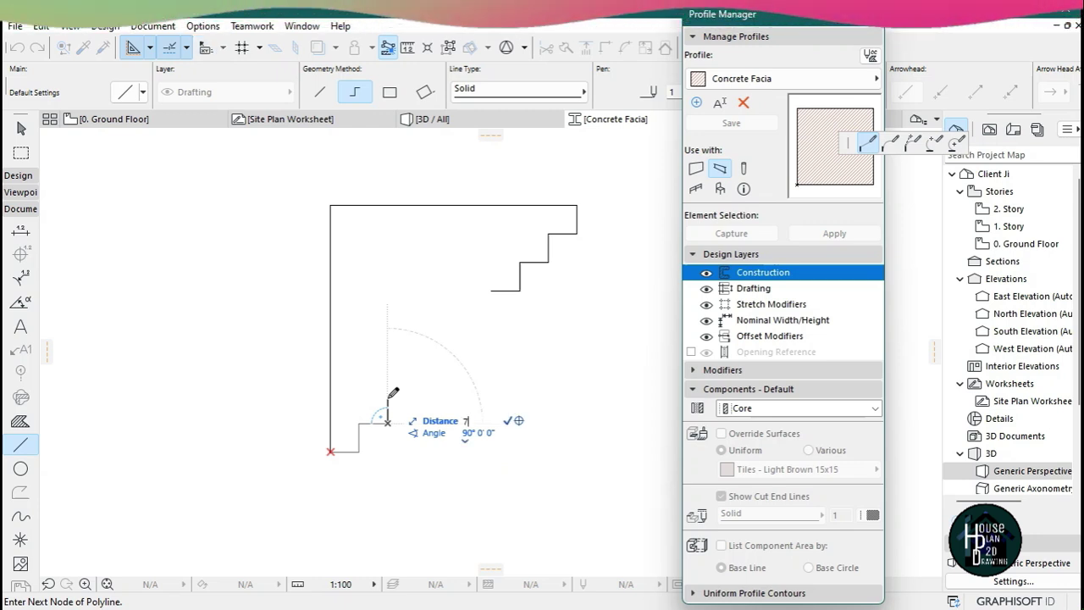
type("75")
key("Return")
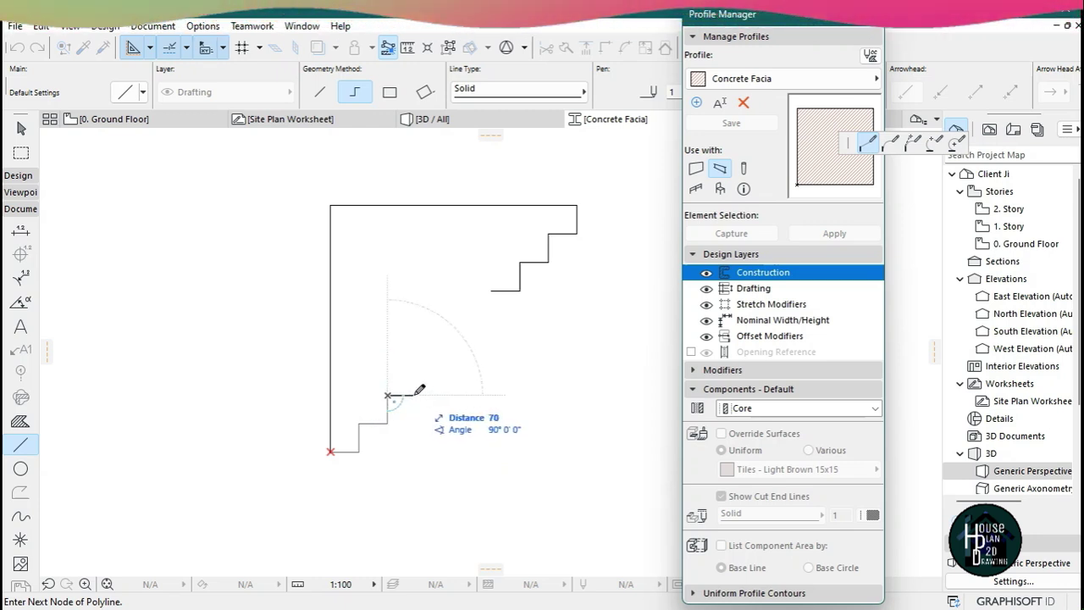
type("7")
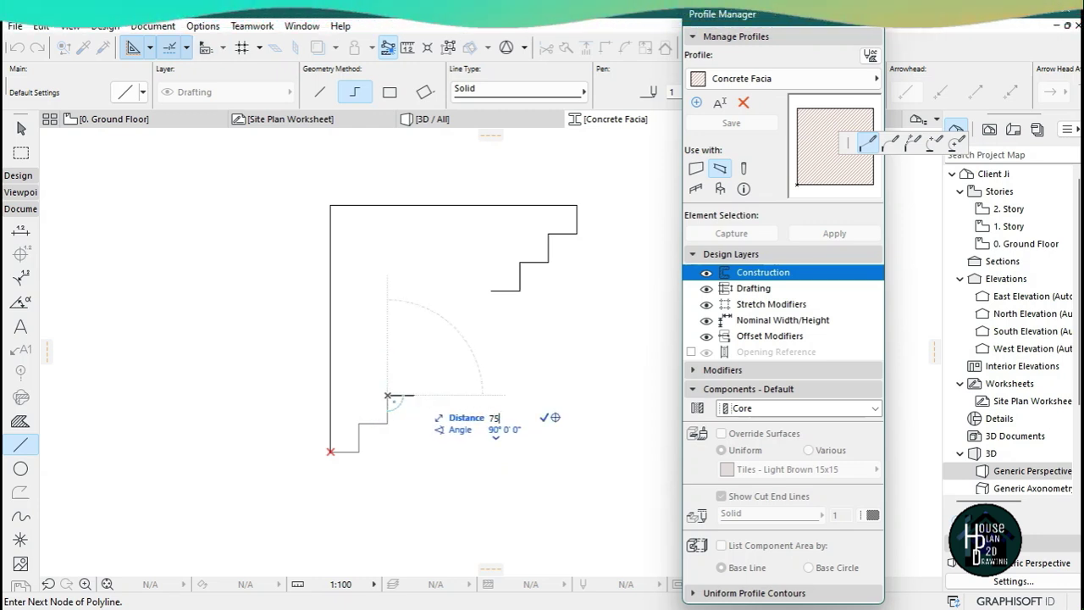
key("Return")
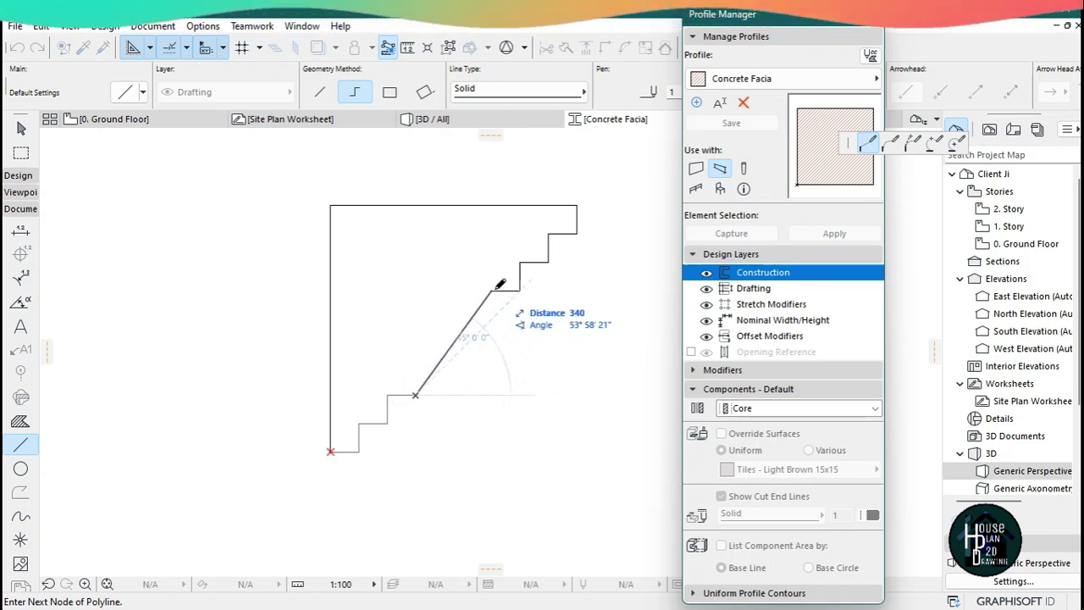
left_click(415, 395)
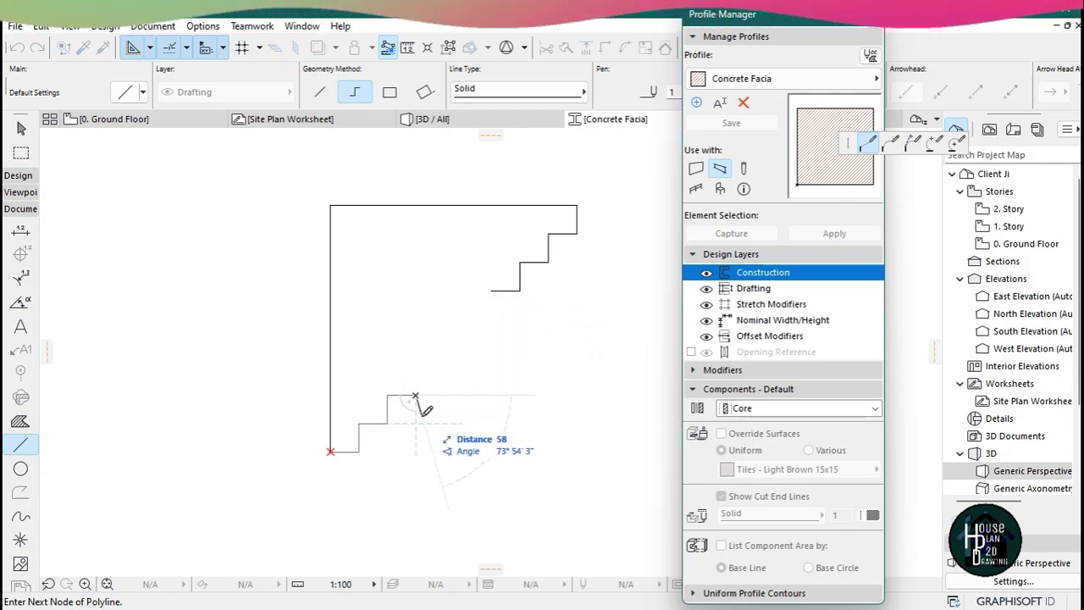
key("BackSpace")
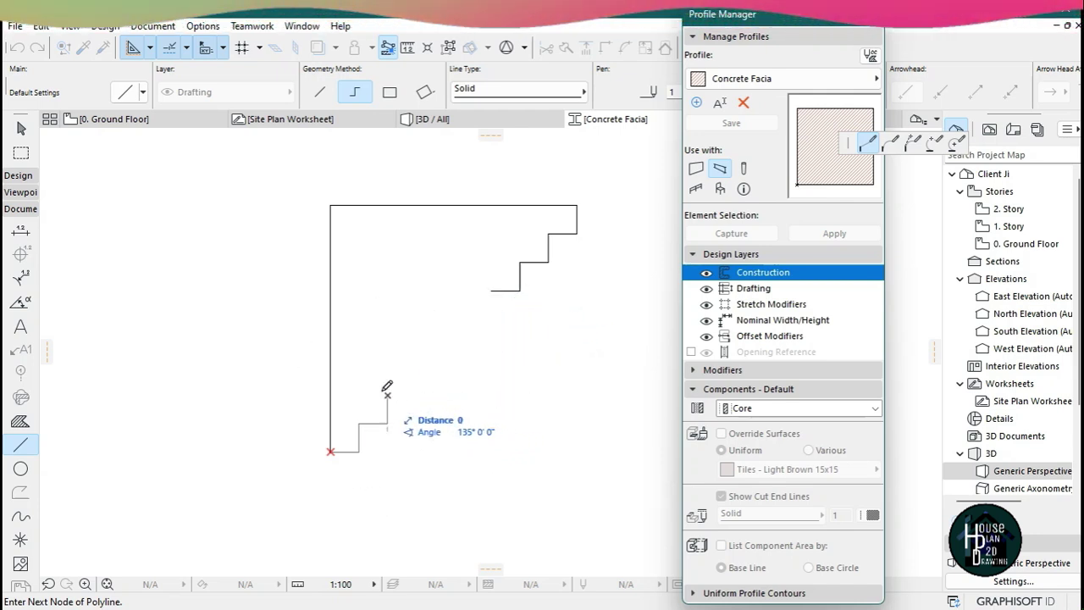
- Close the outline with a diagonal segment from the lower steps to the open end of the upper steps
double_click(492, 288)
scroll(441, 317, "down", 3)
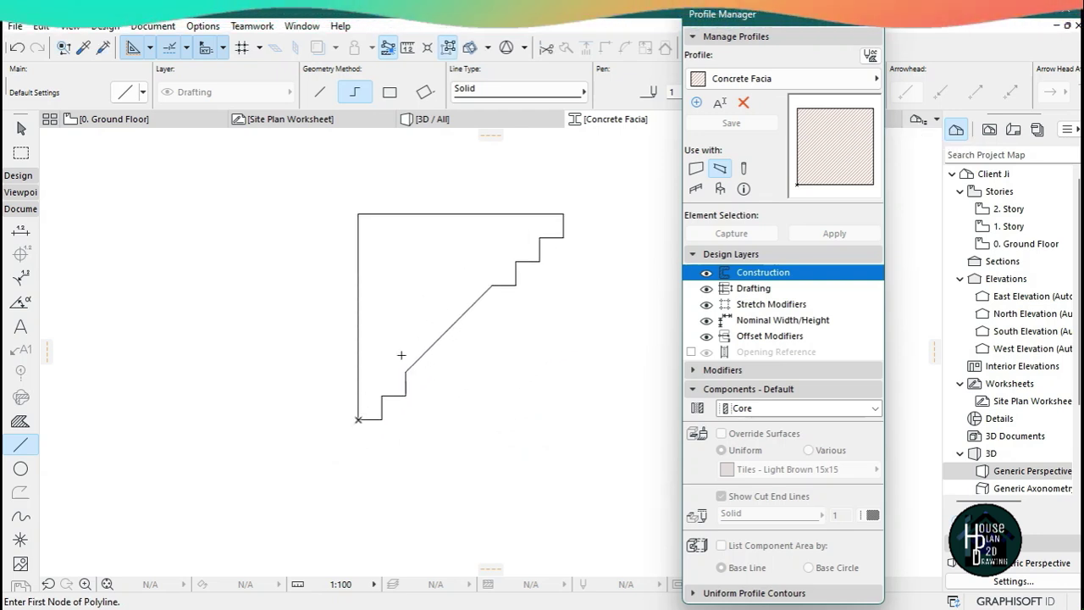
scroll(452, 337, "down", 2)
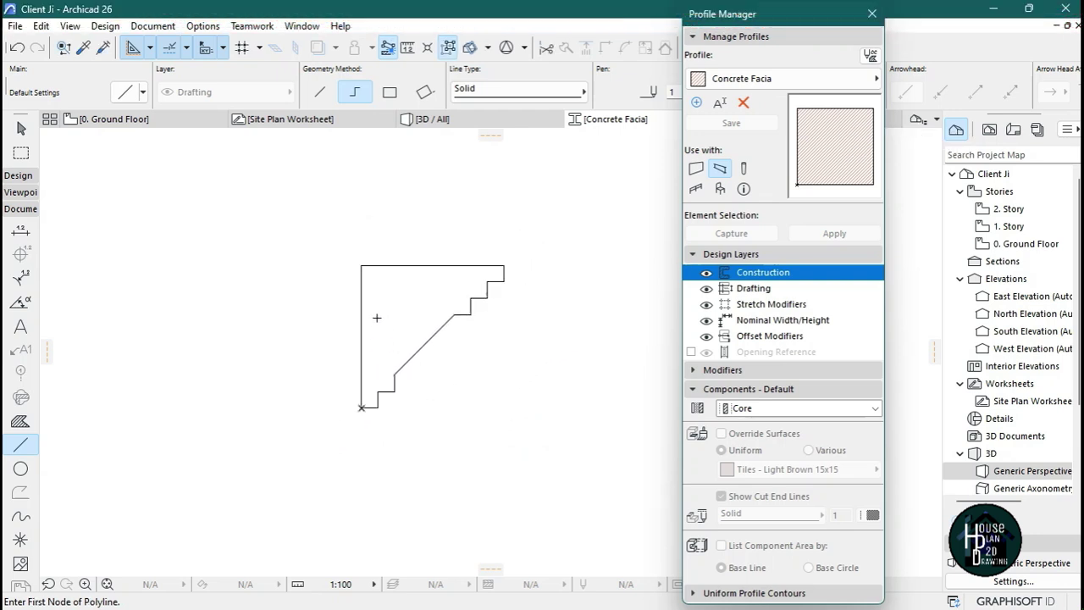
- Draw a polyline from the origin 225 left, 150 up, horizontally back to the vertical edge, and diagonally up to the top edge
scroll(377, 318, "up", 1)
left_click(360, 423)
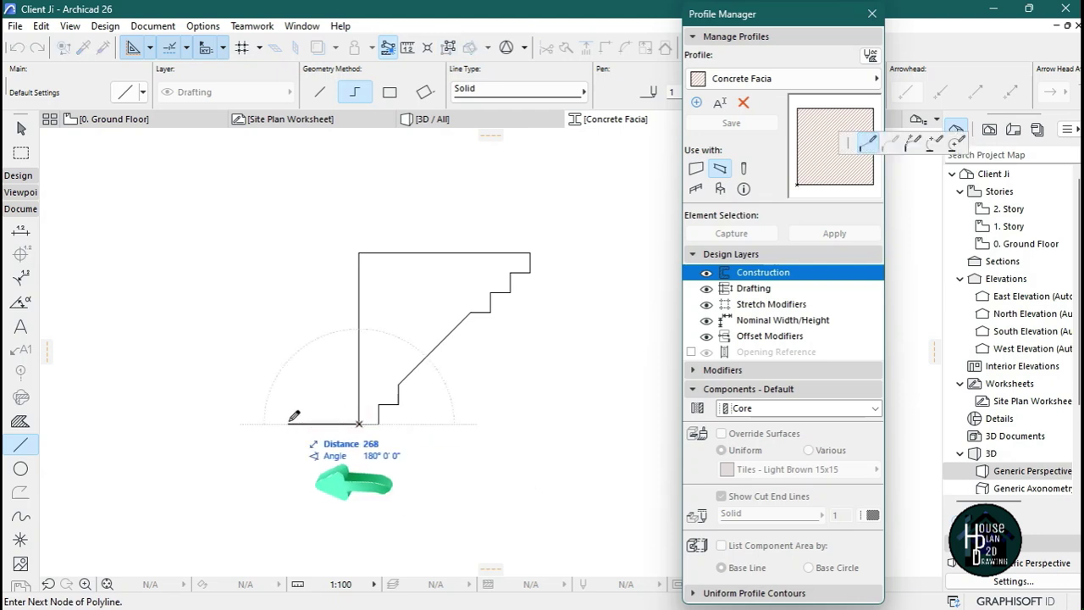
type("22")
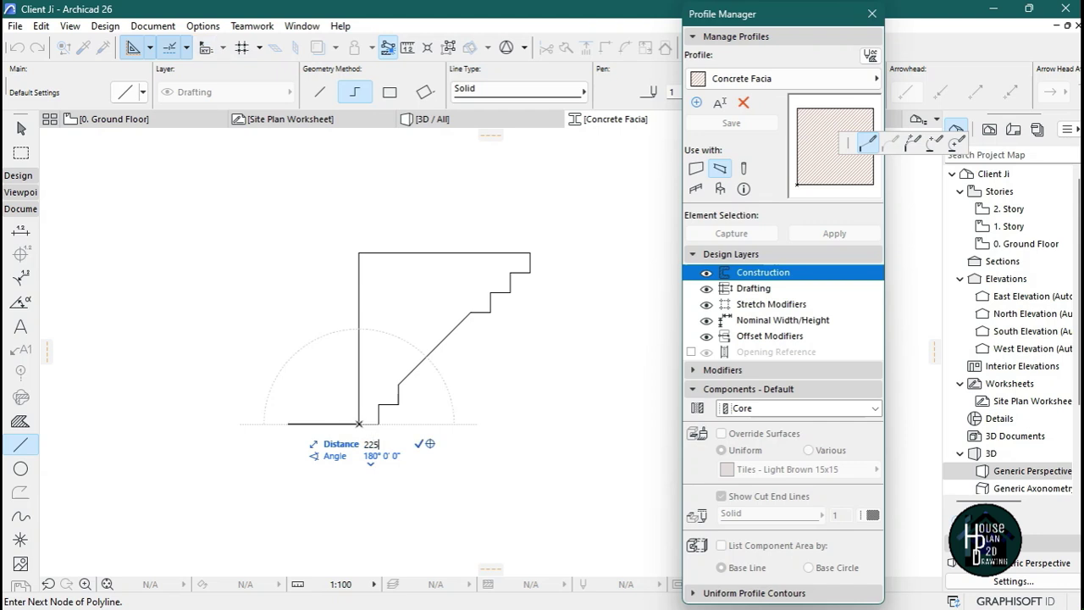
type("5")
key("Return")
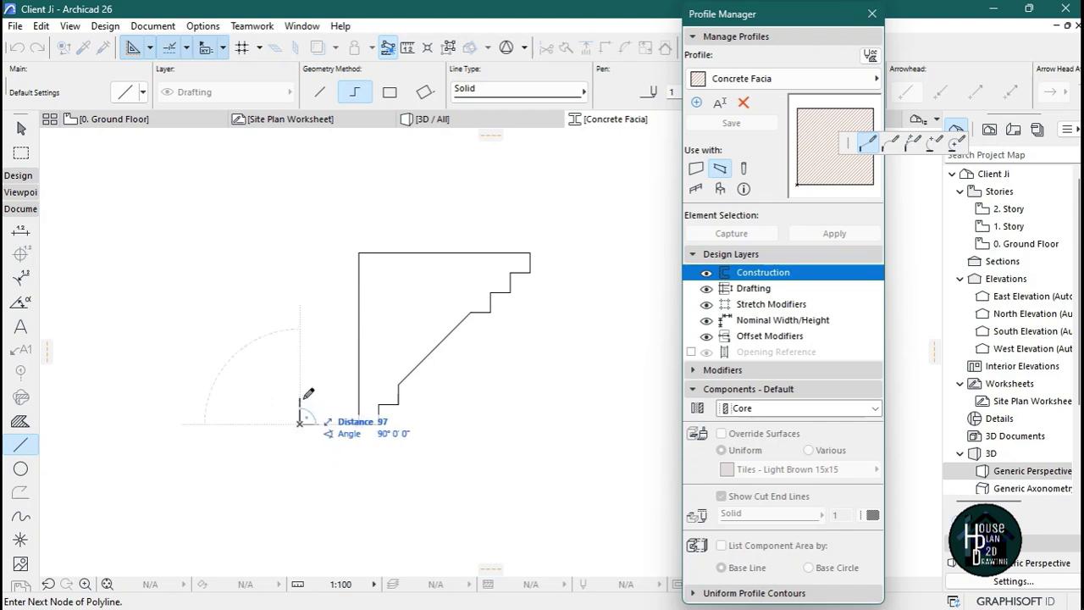
type("150")
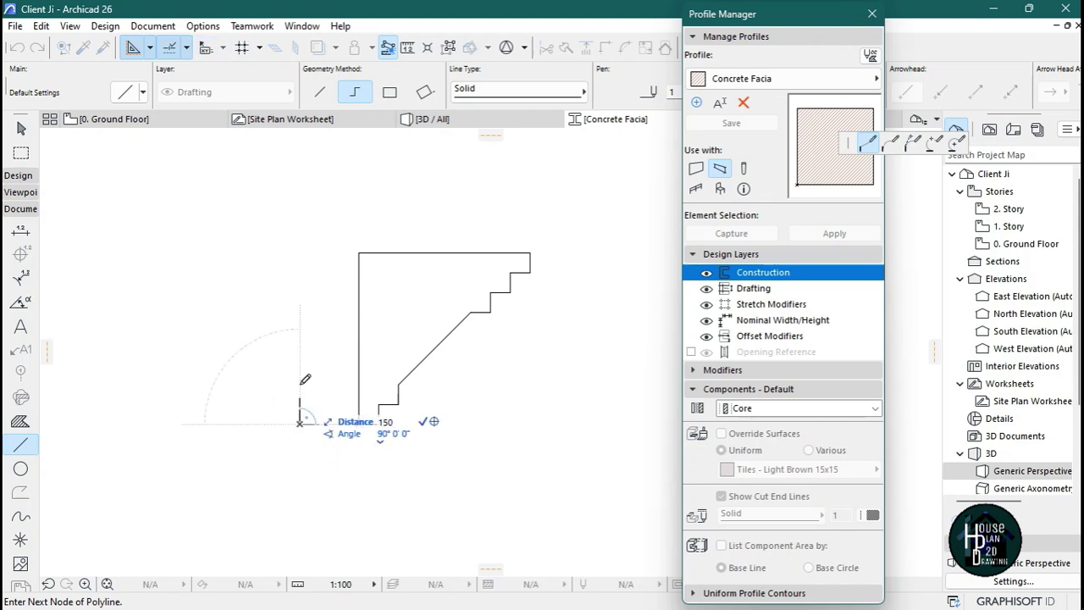
key("Return")
left_click(359, 384)
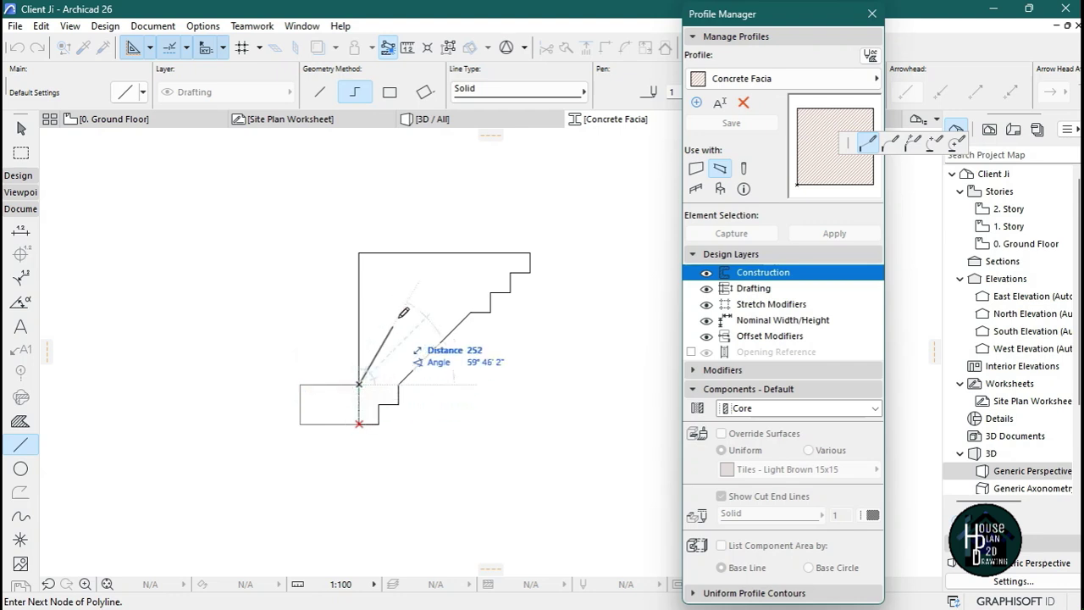
double_click(494, 251)
key("Escape")
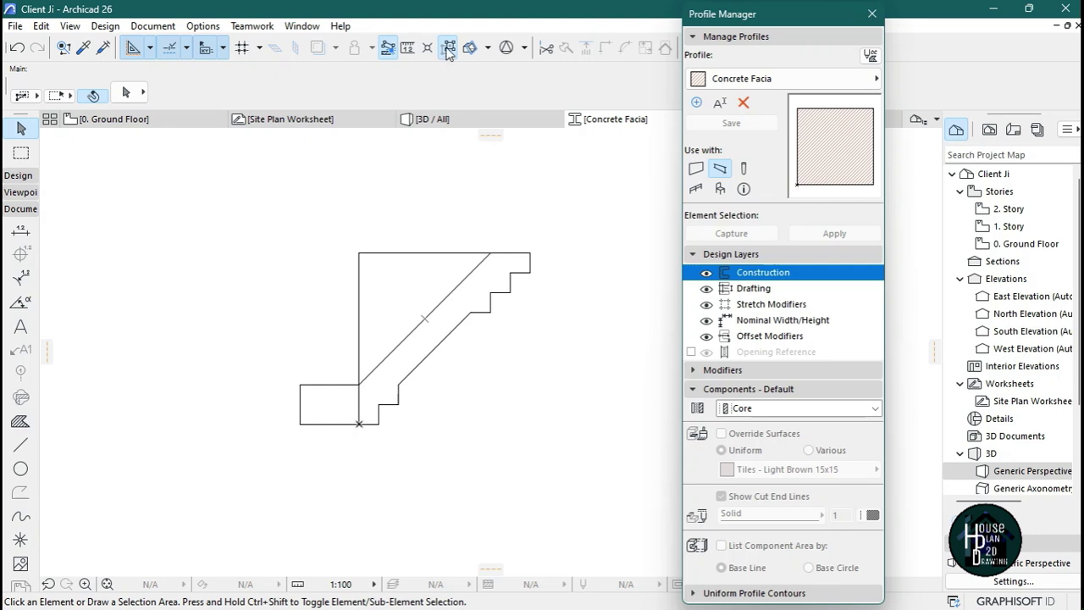
- Trim away the vertical line pieces above the profile origin and the top edge piece outside the diagonal band
left_click(359, 402, "ctrl")
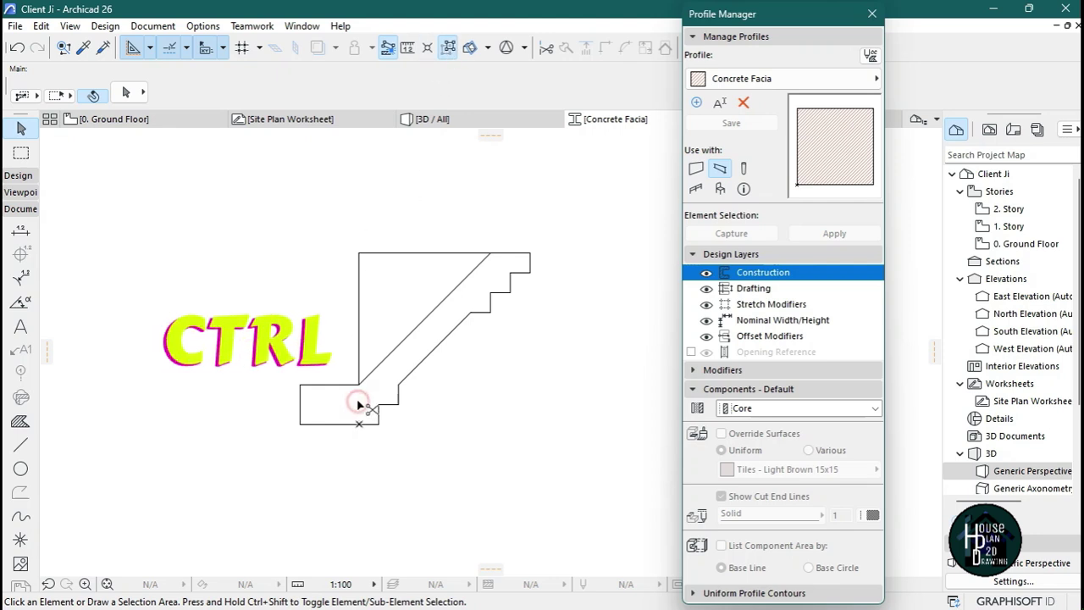
left_click(359, 354, "ctrl")
left_click(387, 252, "ctrl")
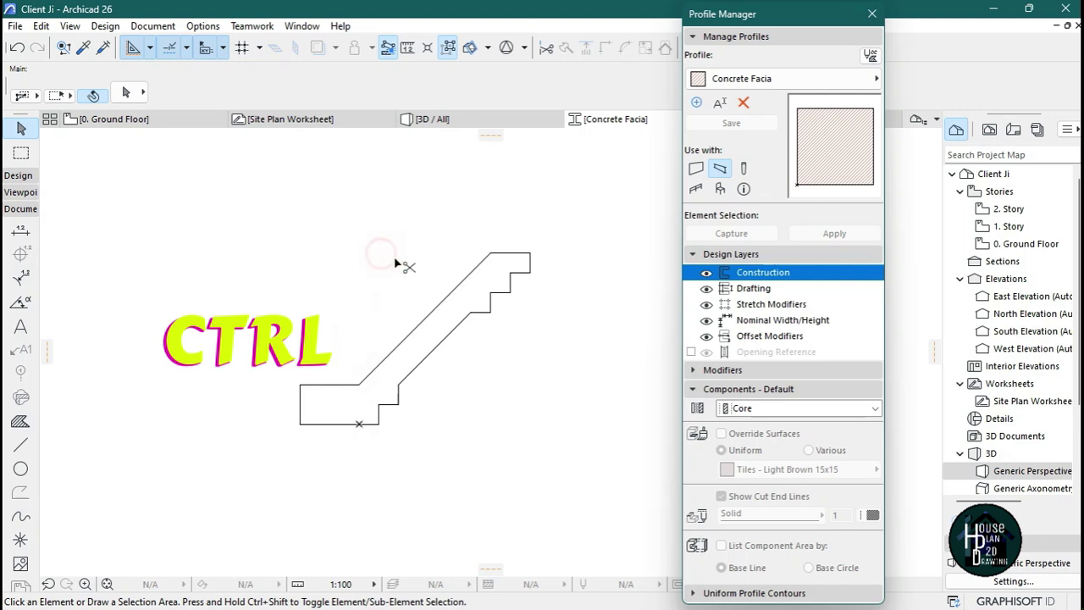
- Bend the upper diagonal edge of the profile outline outward into an arc with a radius of about 603
scroll(372, 334, "up", 2)
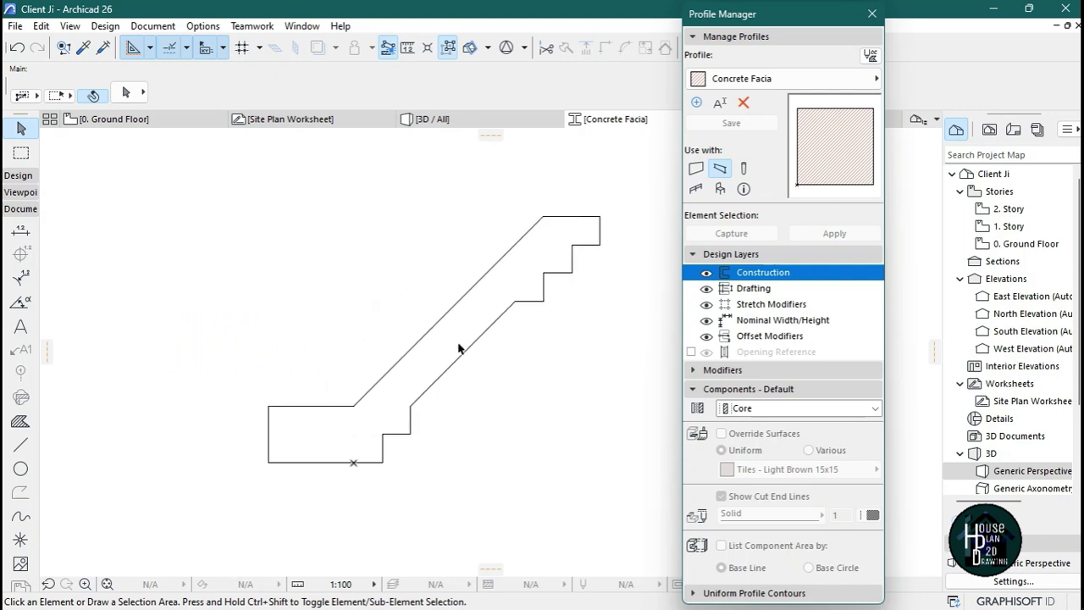
left_click(442, 318)
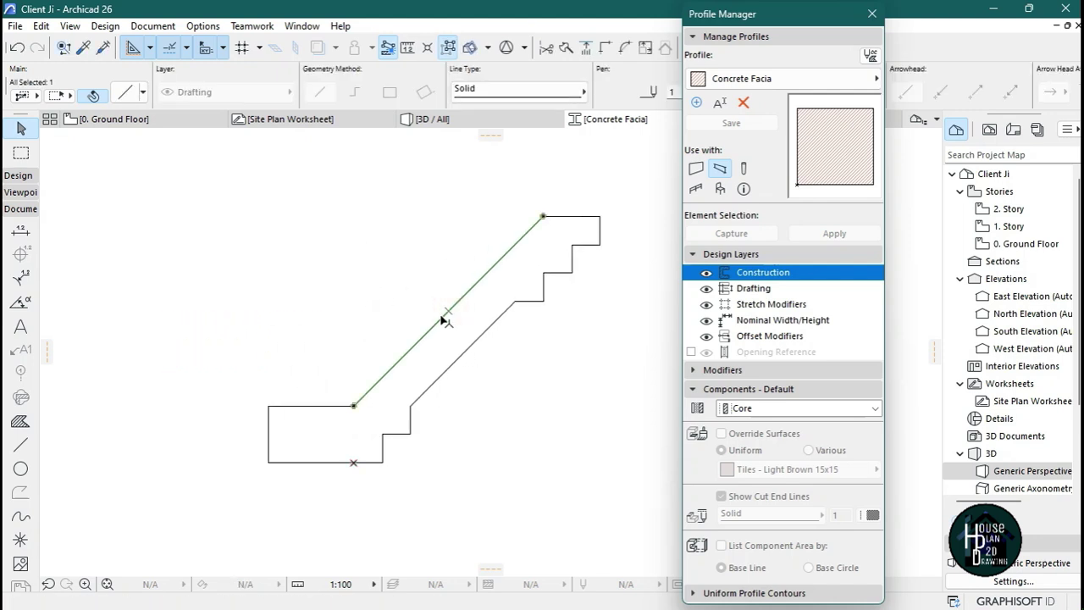
left_click(450, 315)
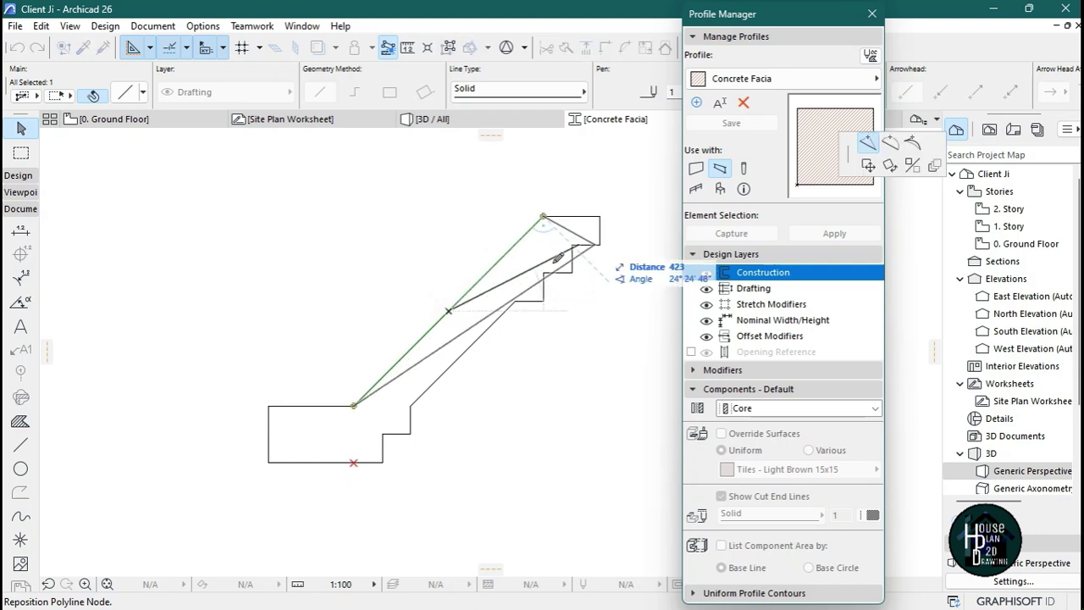
left_click(893, 145)
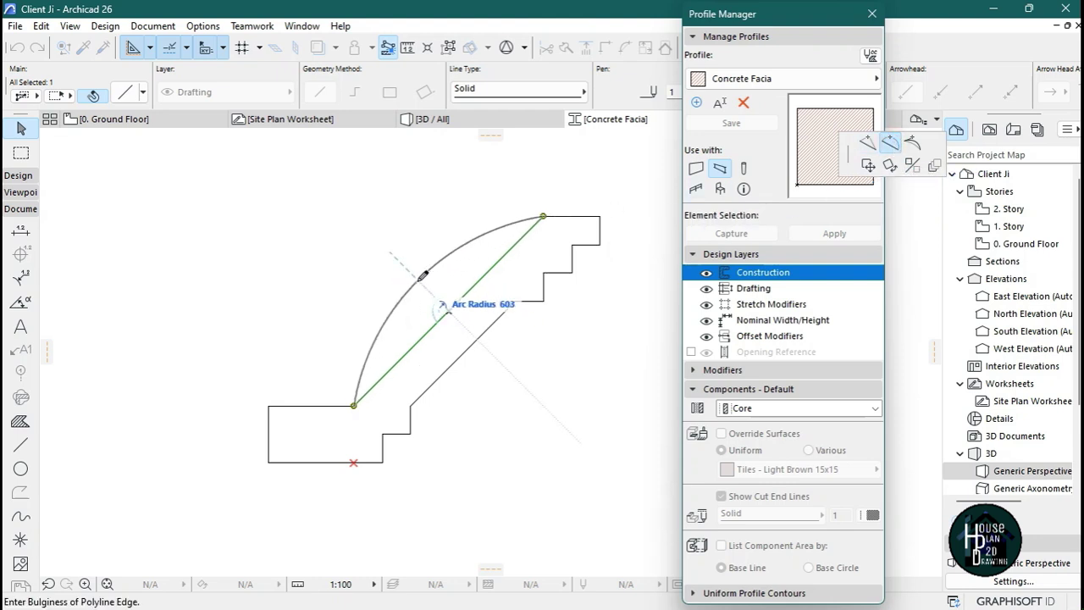
left_click(424, 275)
- Bend the lower diagonal edge between the steps into a matching arc with a radius of about 287
left_click(479, 339)
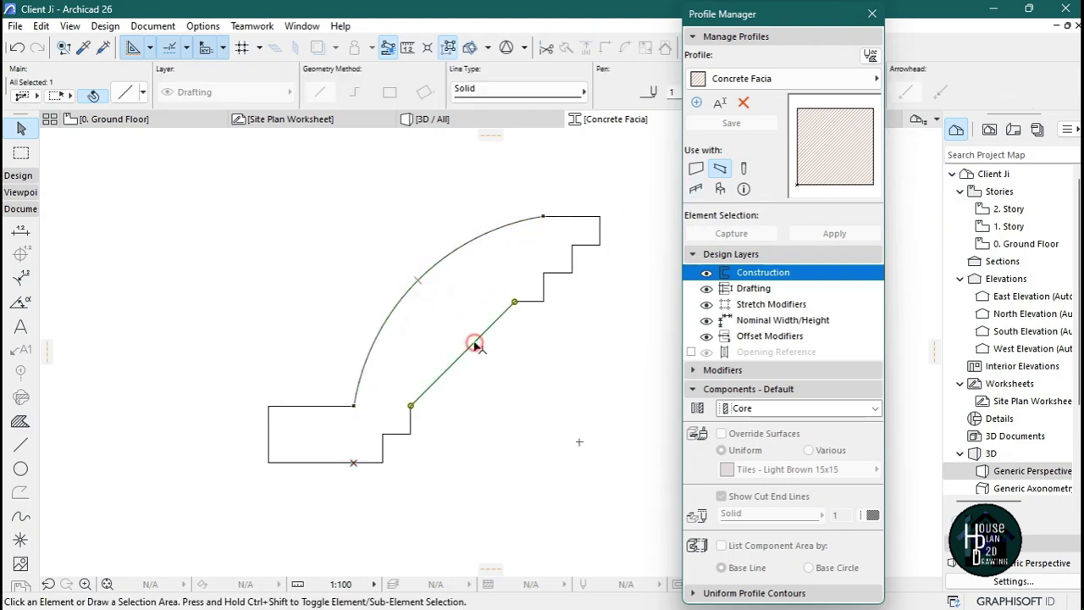
left_click(464, 356)
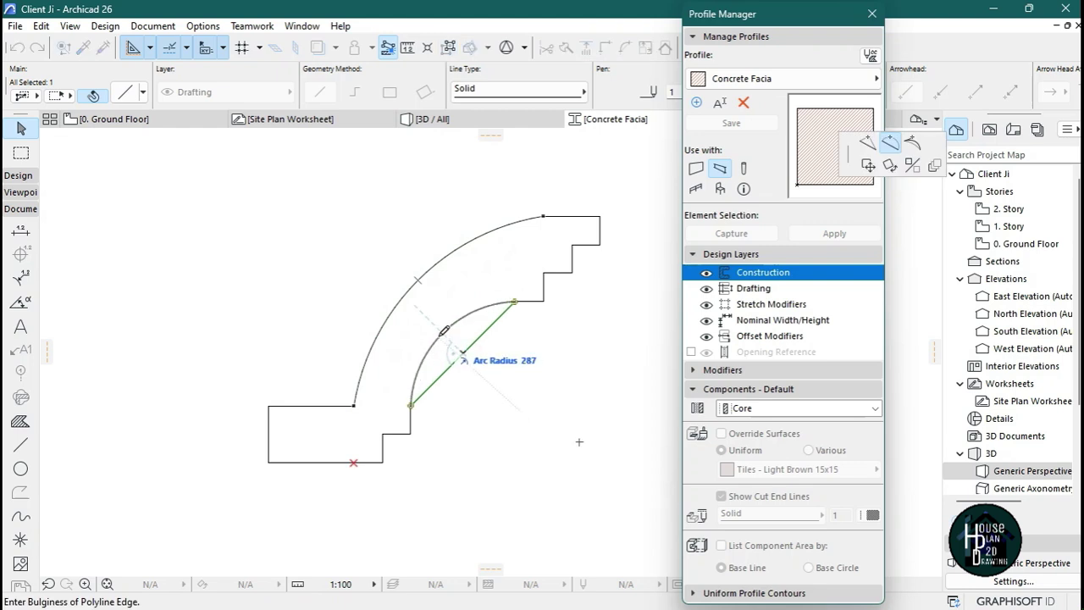
left_click(442, 332)
scroll(467, 293, "down", 5)
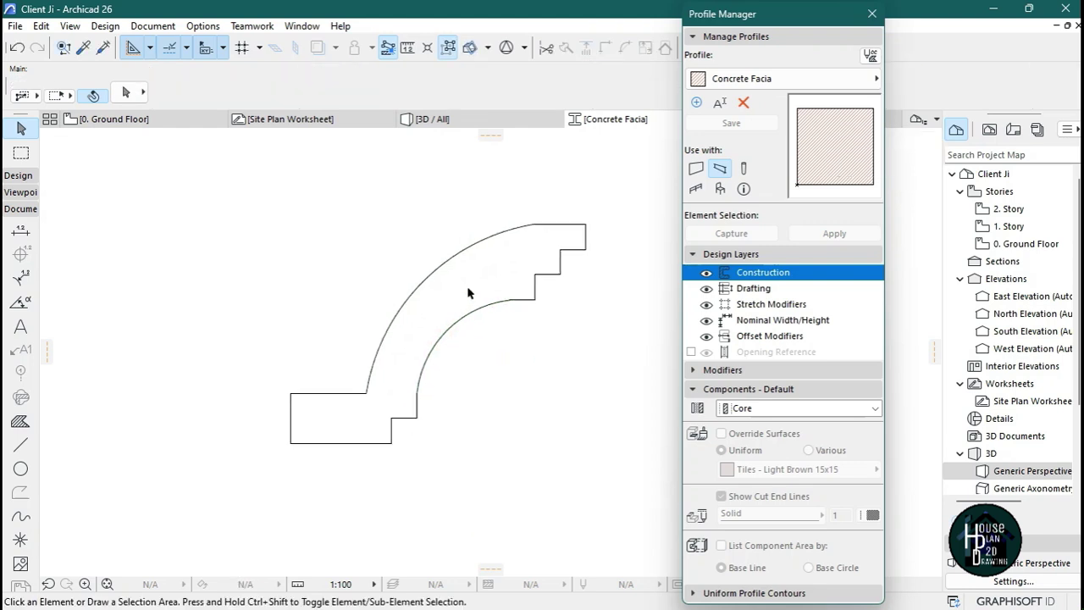
- Fill the closed profile outline automatically with the Fill tool
scroll(468, 292, "up", 3)
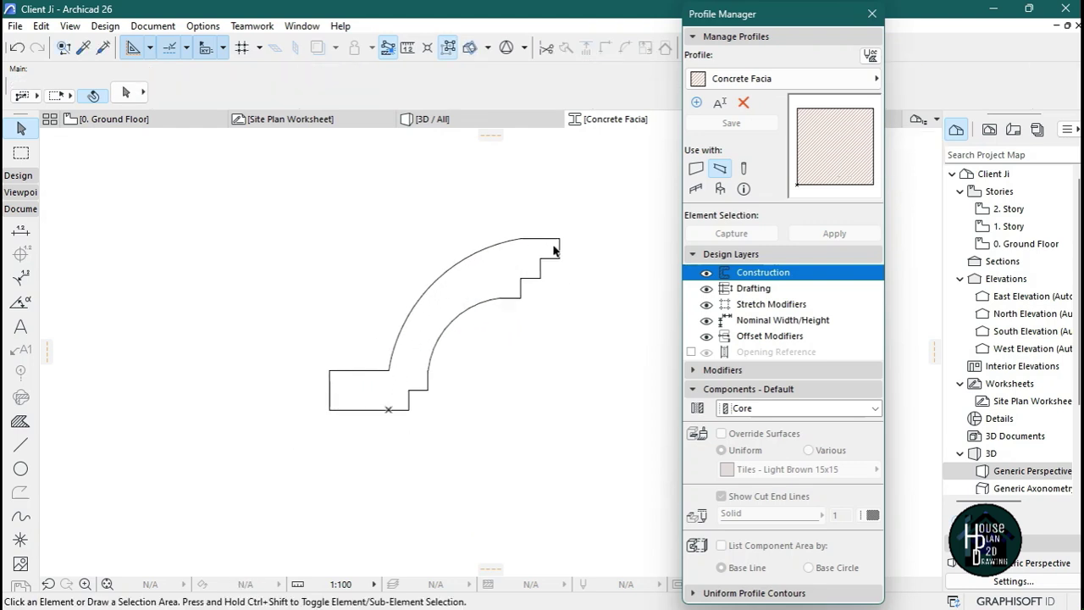
scroll(458, 263, "up", 1)
scroll(463, 310, "down", 2)
scroll(446, 262, "up", 1)
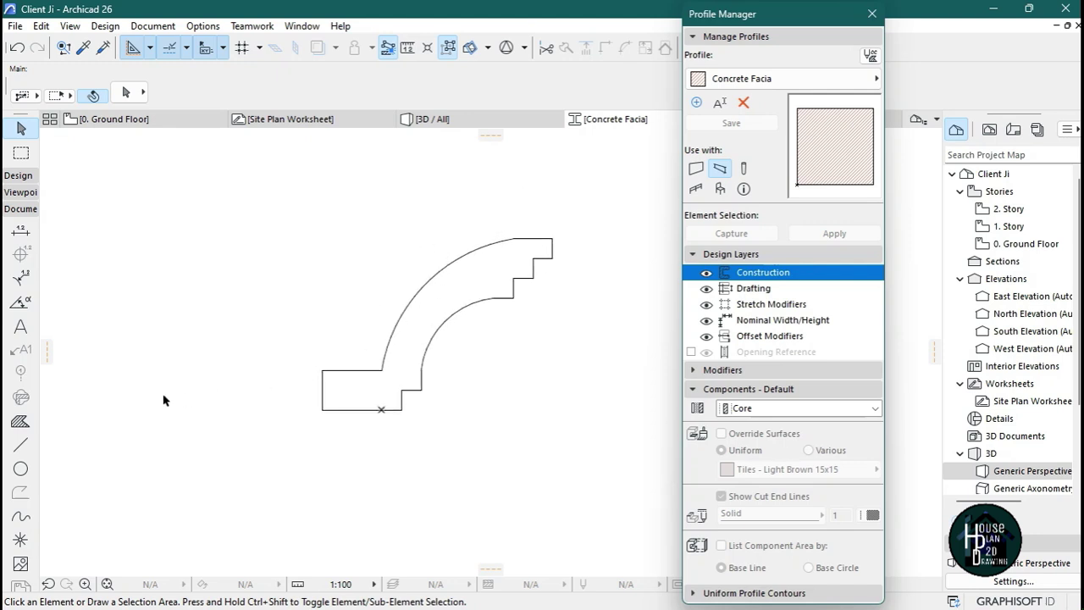
left_click(20, 421)
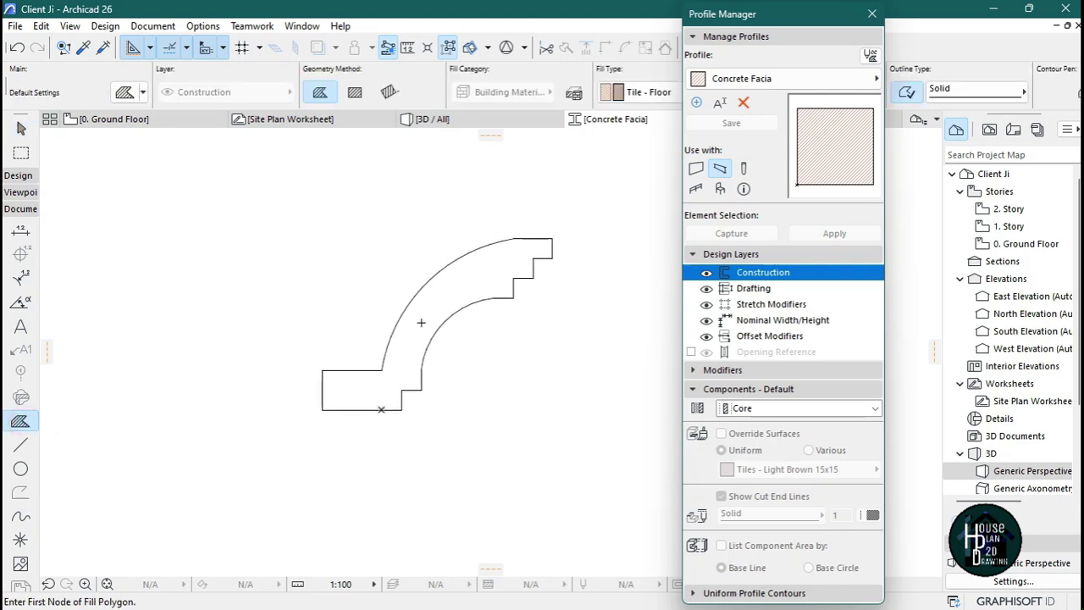
key("space")
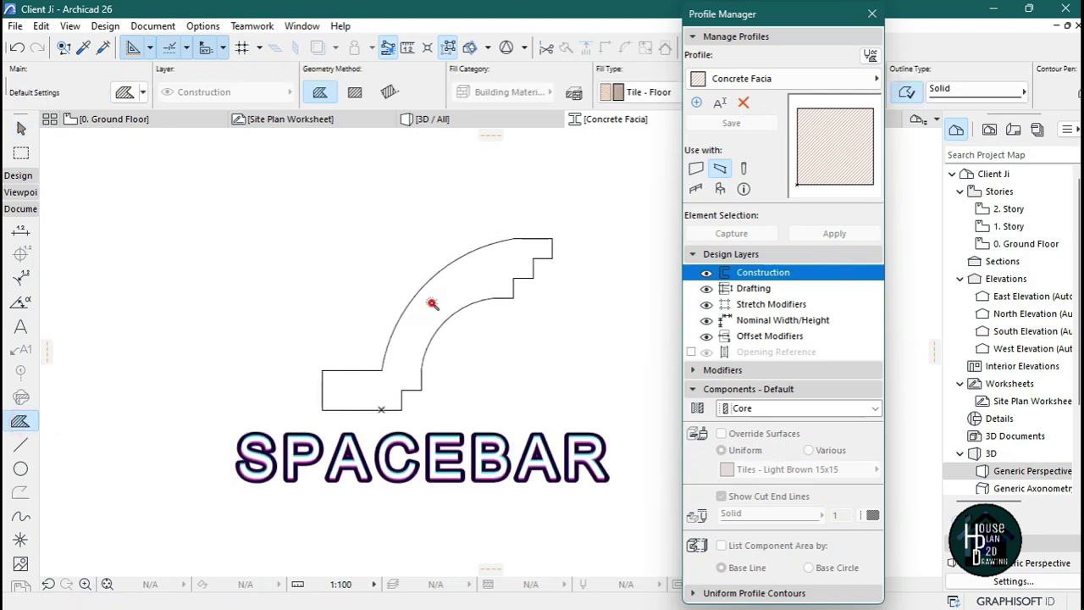
left_click(431, 302)
key("Escape")
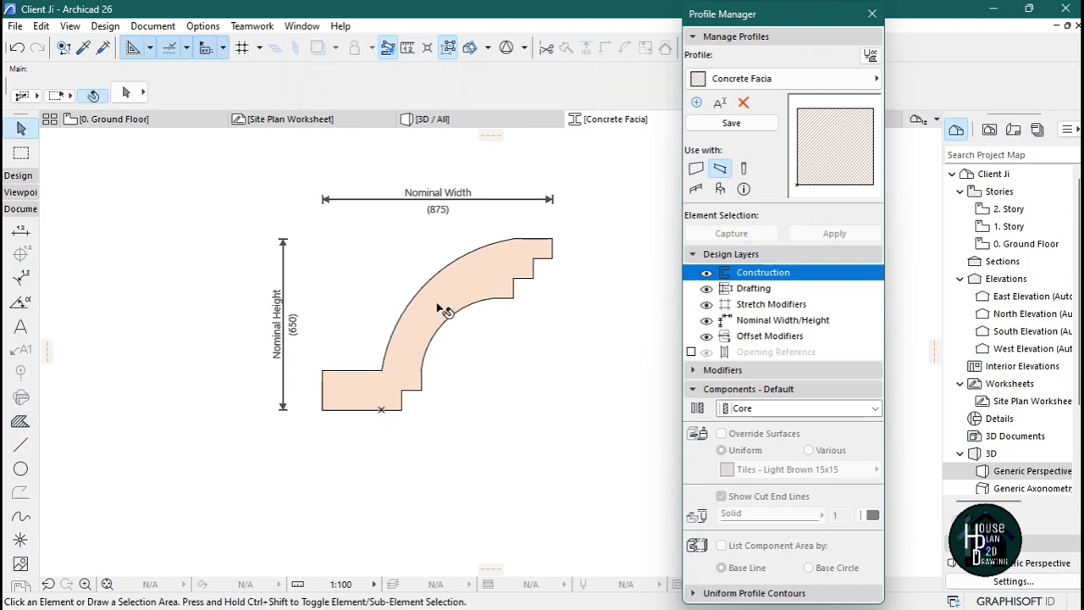
- Select the profile fill and enable Opening Reference plus the Width Stretch and Height Stretch modifiers
left_click(442, 305)
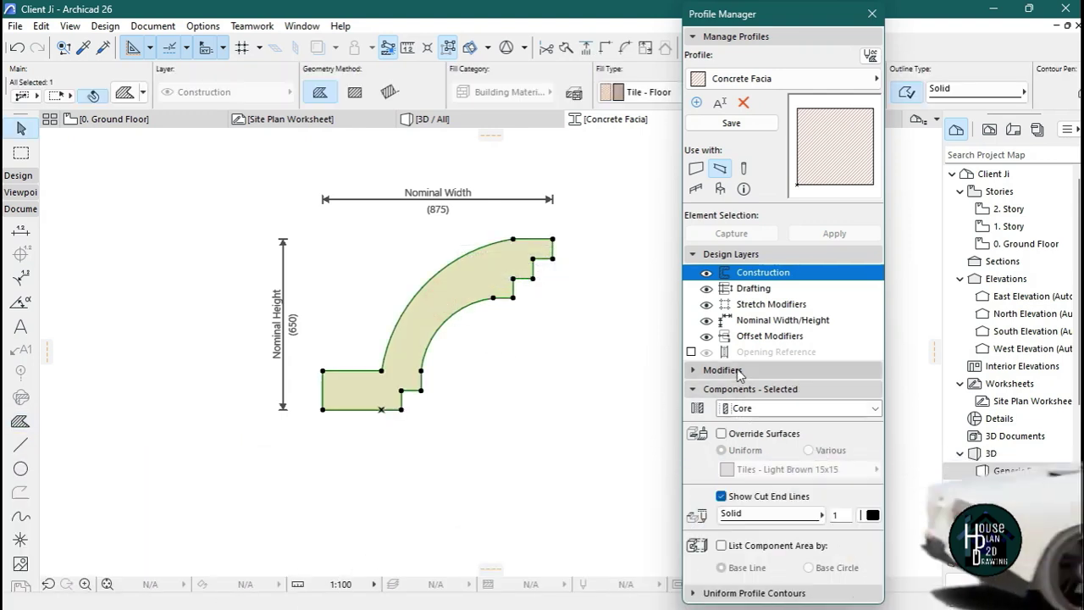
left_click(691, 353)
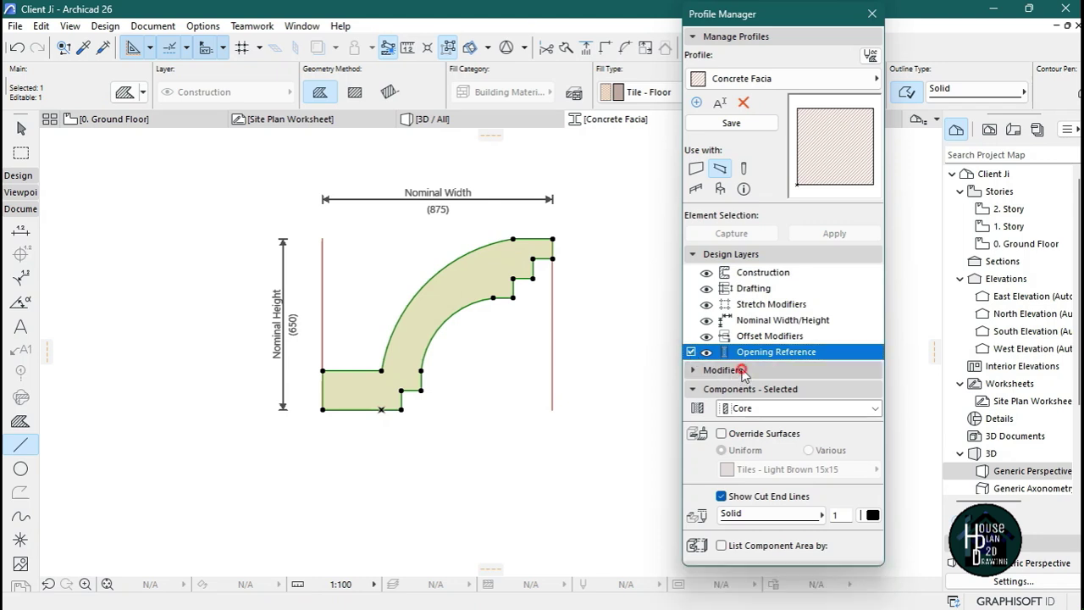
left_click(694, 370)
left_click(691, 402)
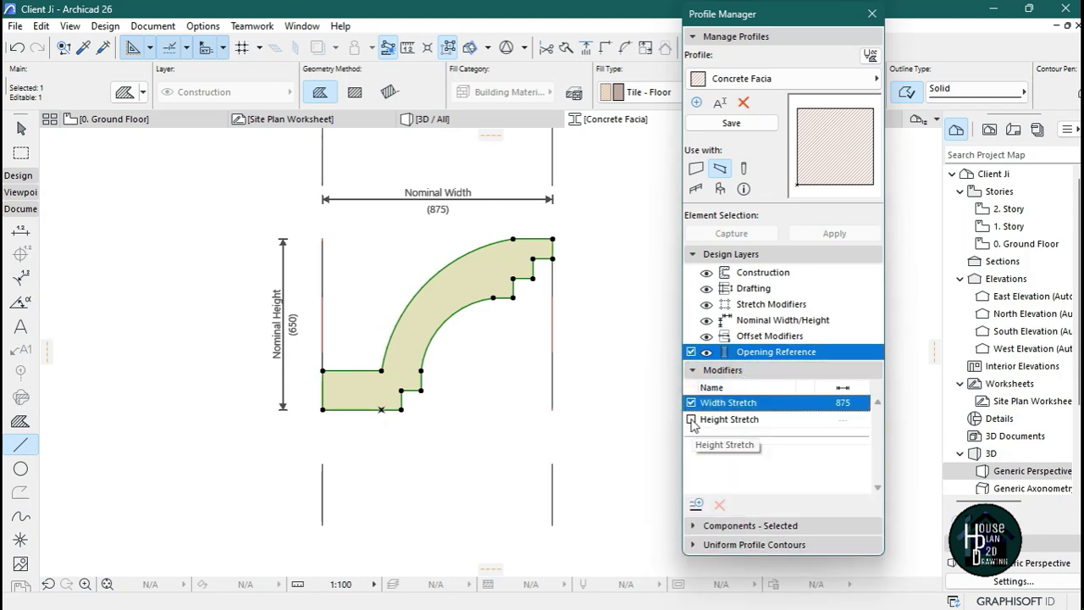
left_click(691, 419)
left_click(710, 373)
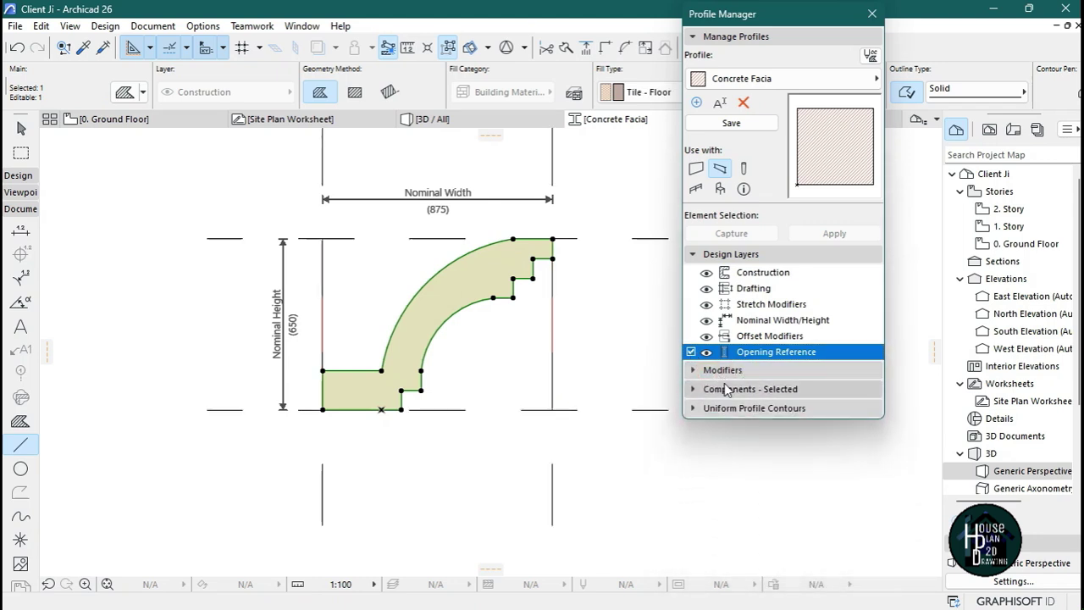
- Set the selected component's type to Finish and override its surfaces uniformly with Paint - Titanium White
left_click(727, 391)
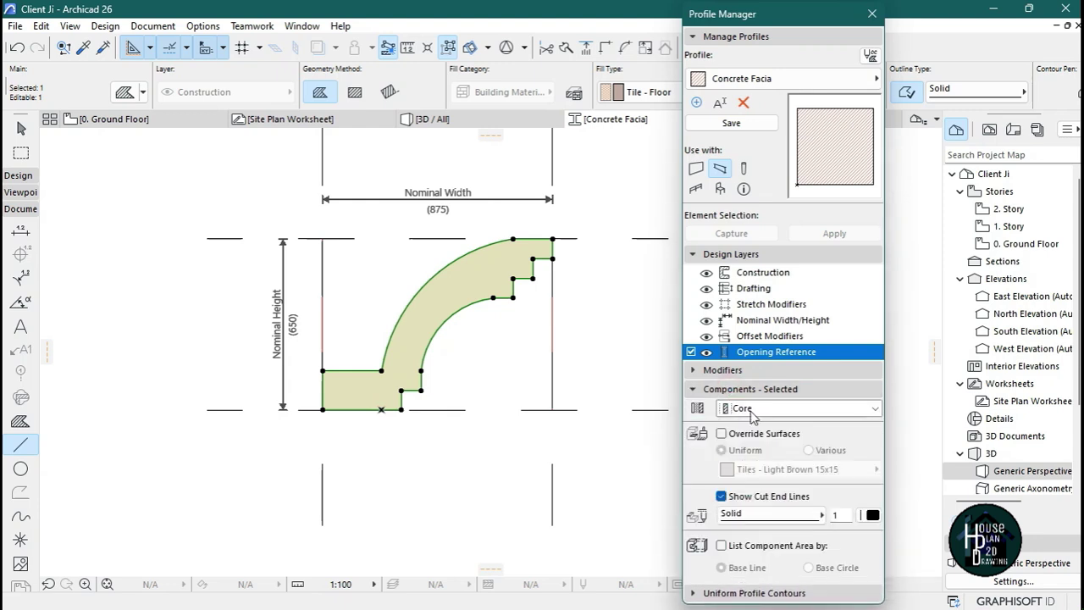
left_click(750, 410)
left_click(755, 436)
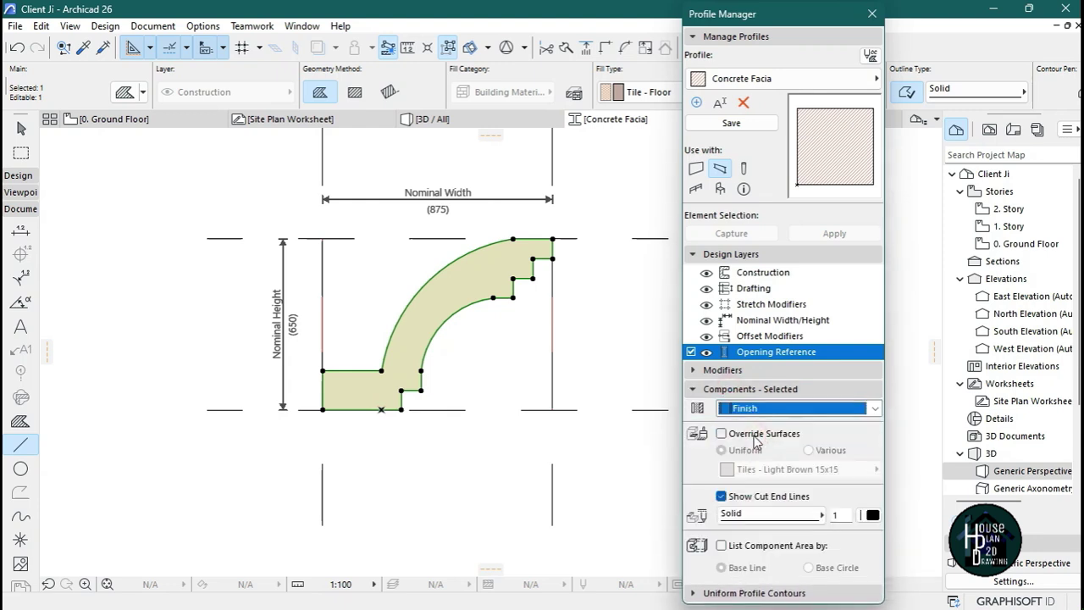
left_click(755, 434)
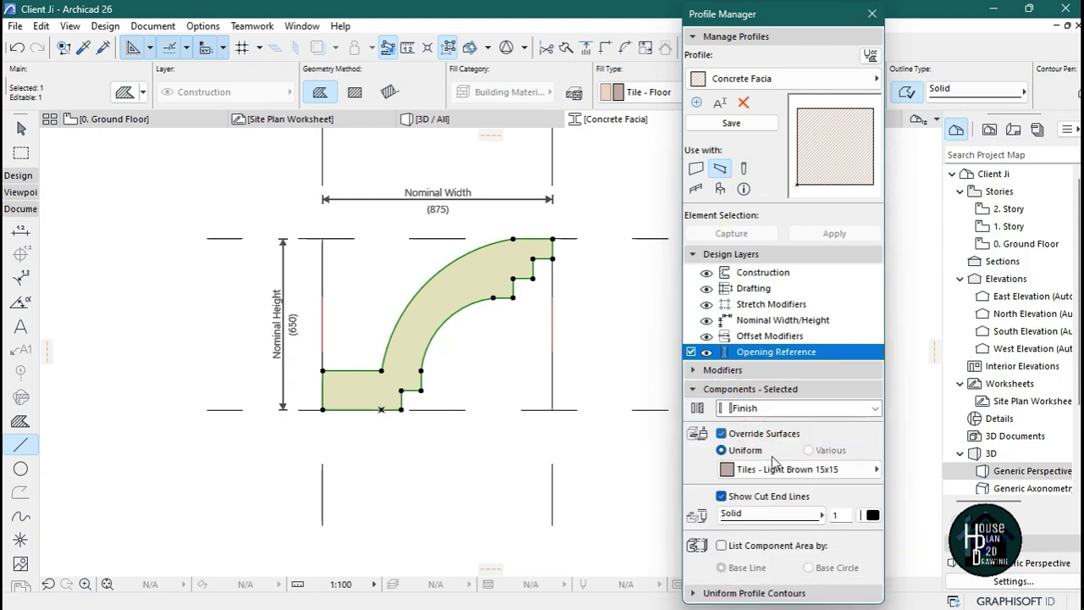
left_click(775, 471)
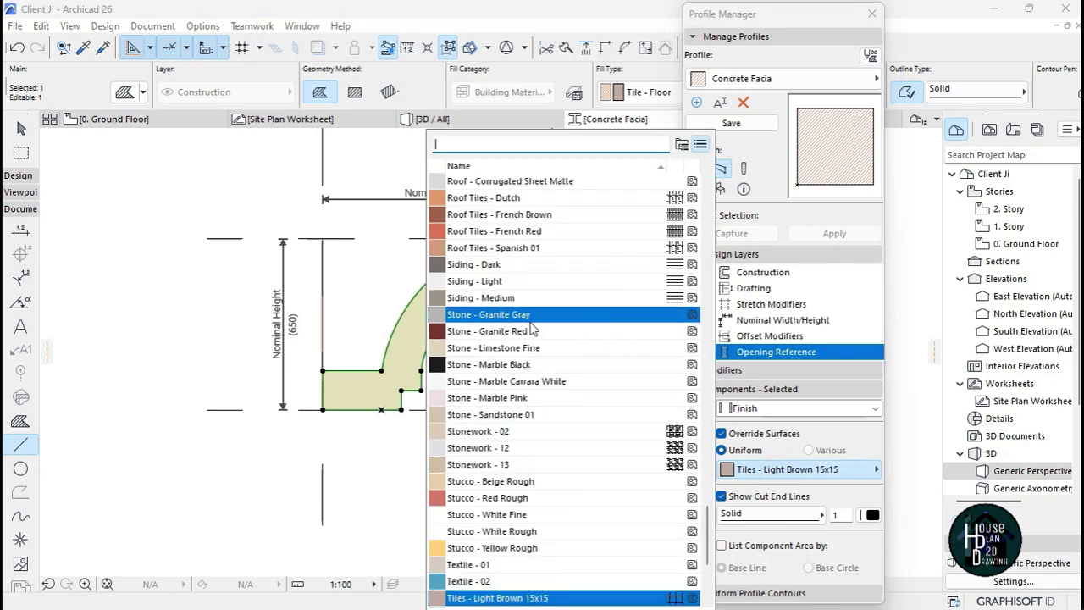
scroll(531, 329, "down", 4)
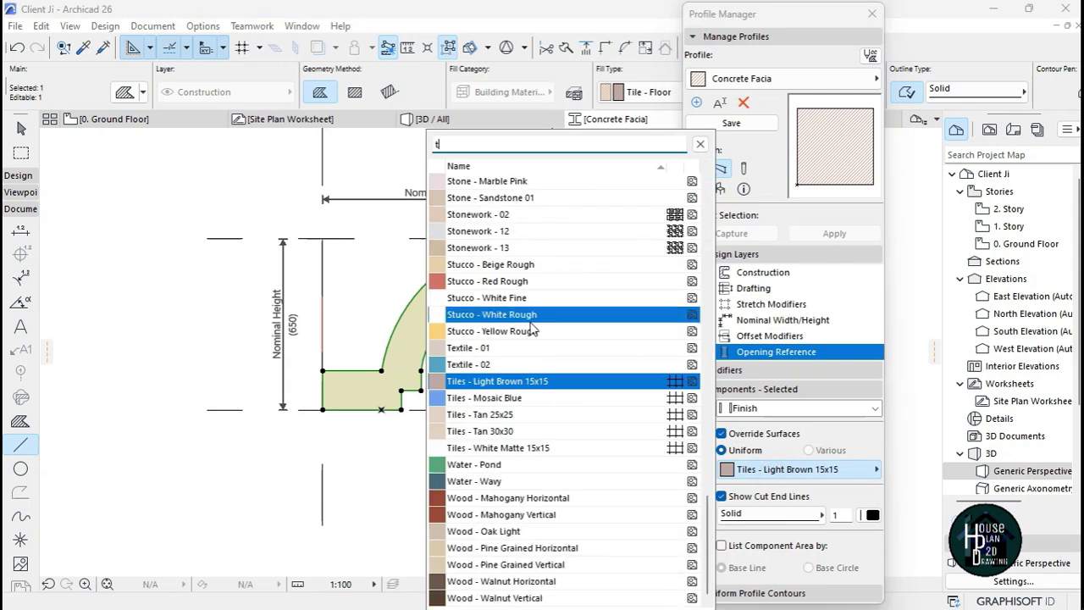
type("tit")
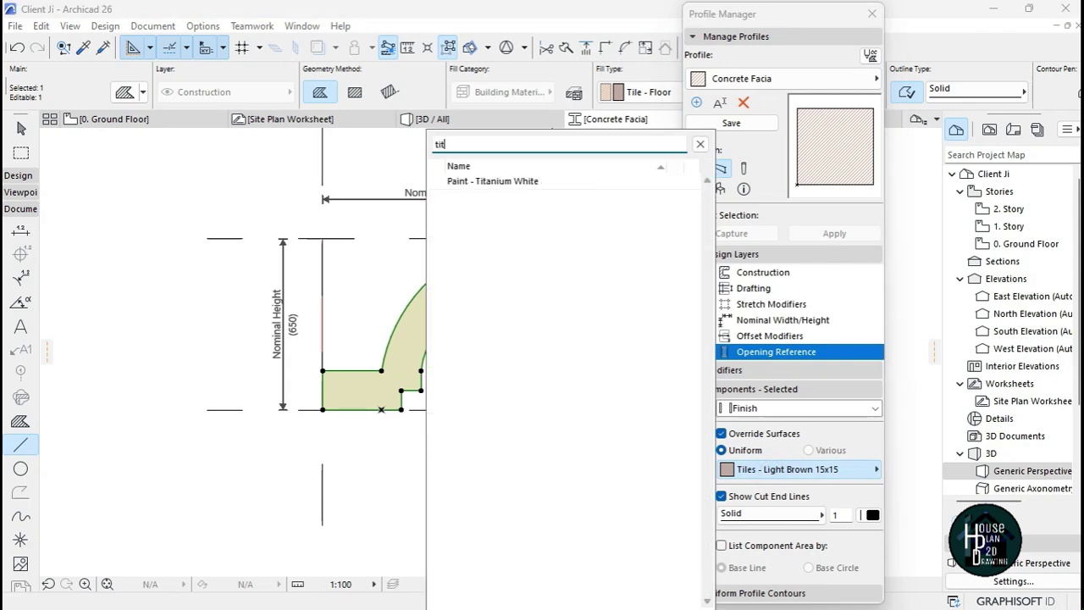
left_click(502, 183)
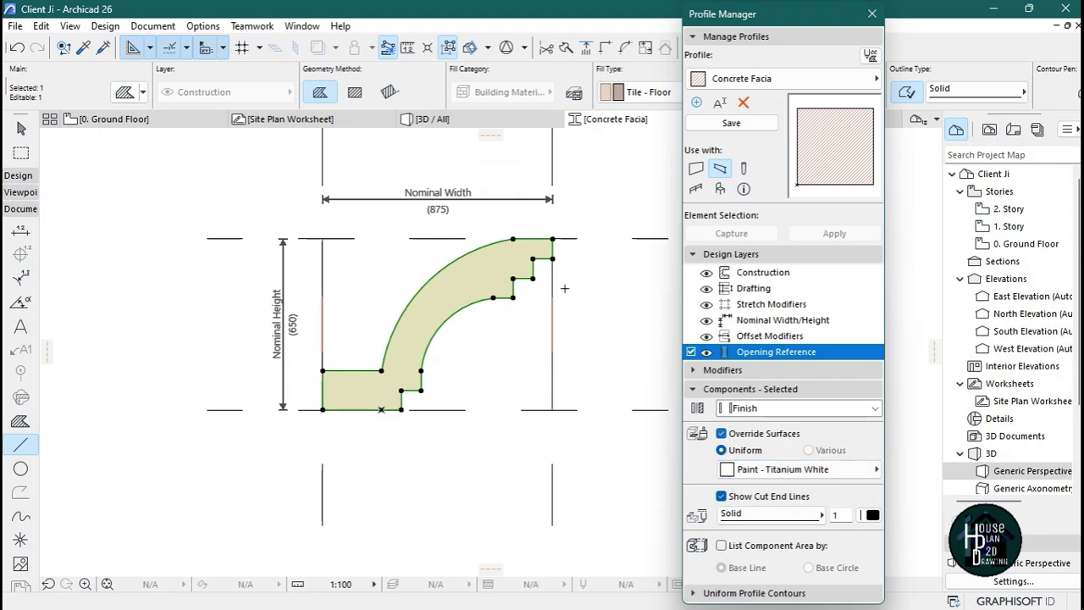
- Save the Concrete Facia profile, closing the Profile Manager, and return to the Ground Floor plan
left_click(722, 124)
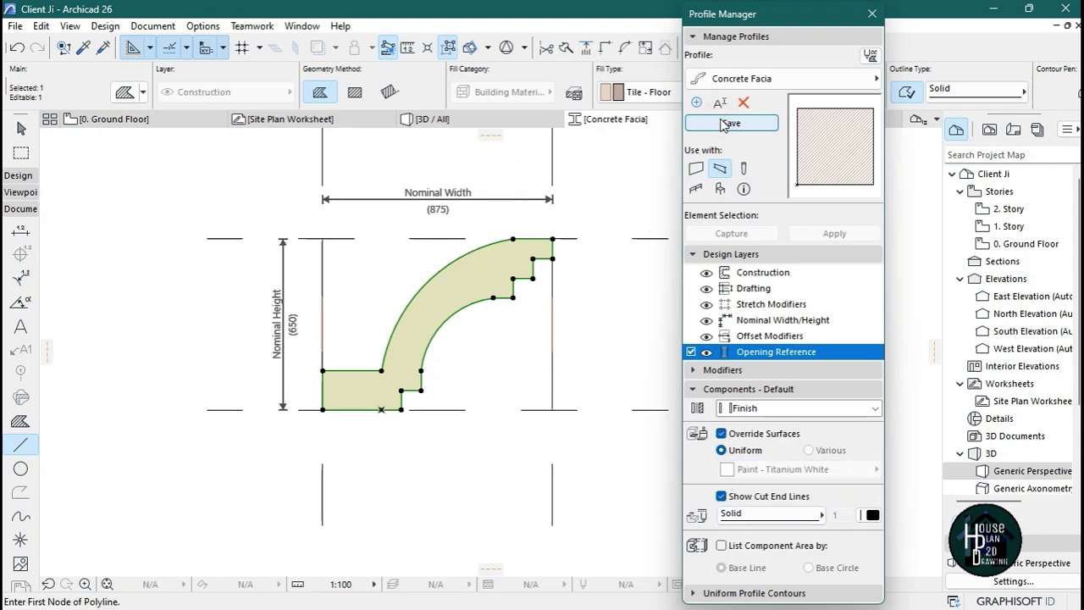
left_click(872, 13)
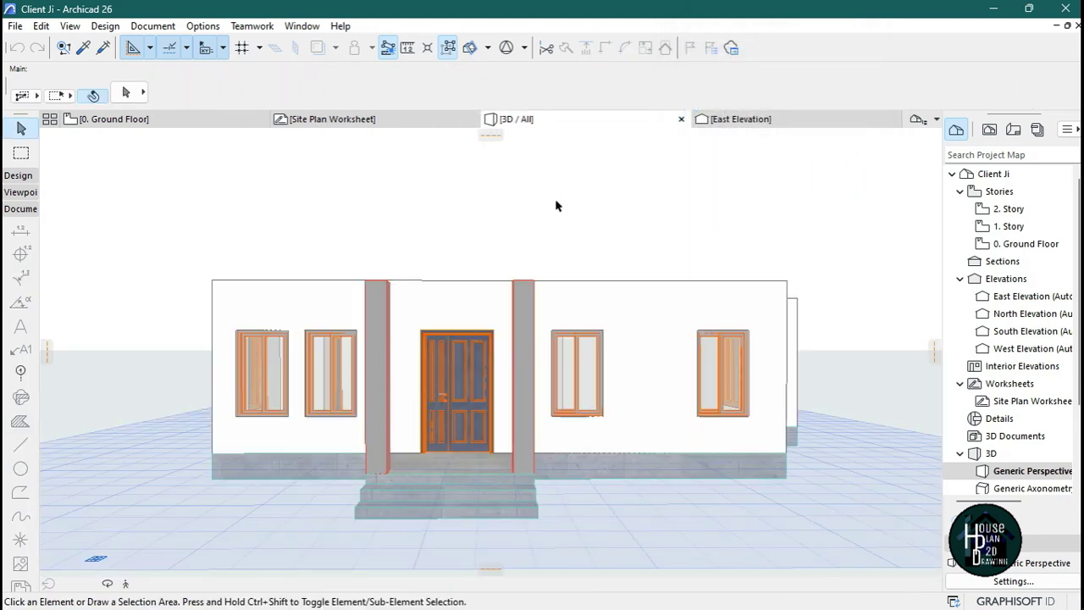
left_click(178, 119)
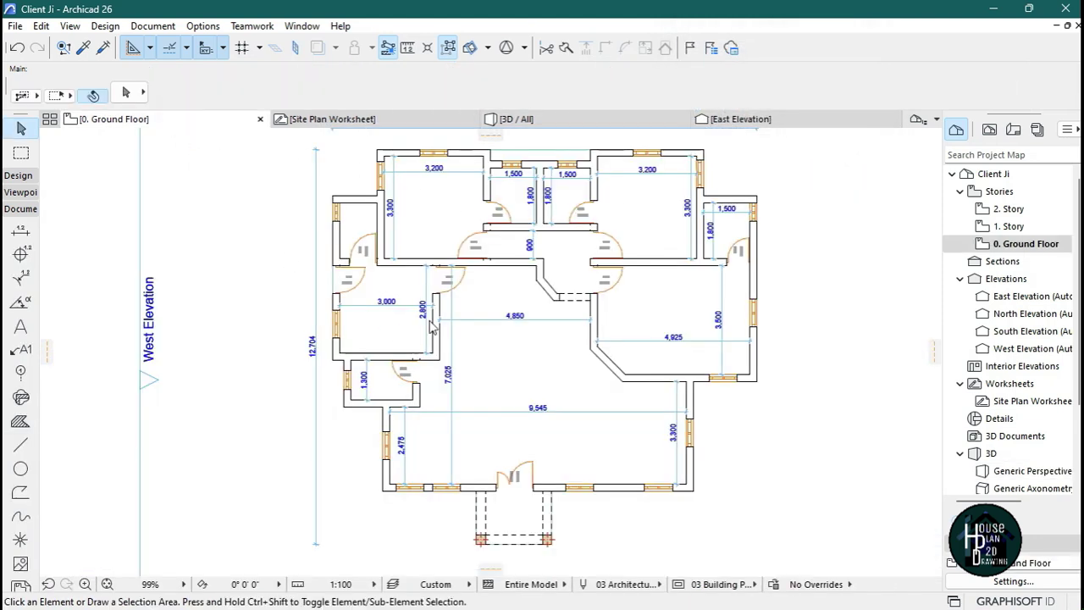
scroll(515, 334, "down", 4)
scroll(404, 383, "up", 2)
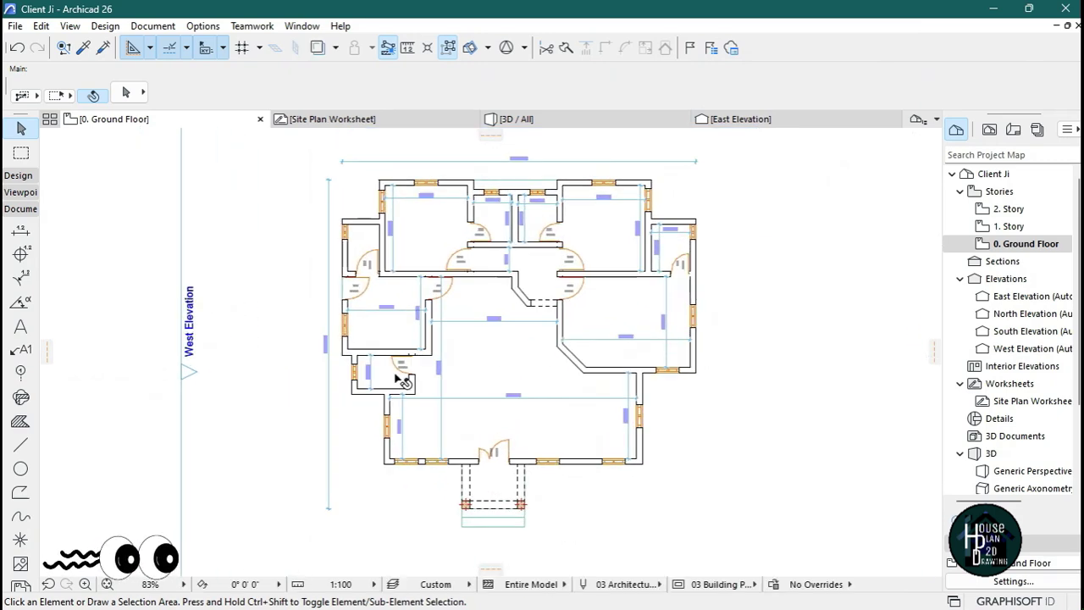
scroll(664, 283, "up", 1)
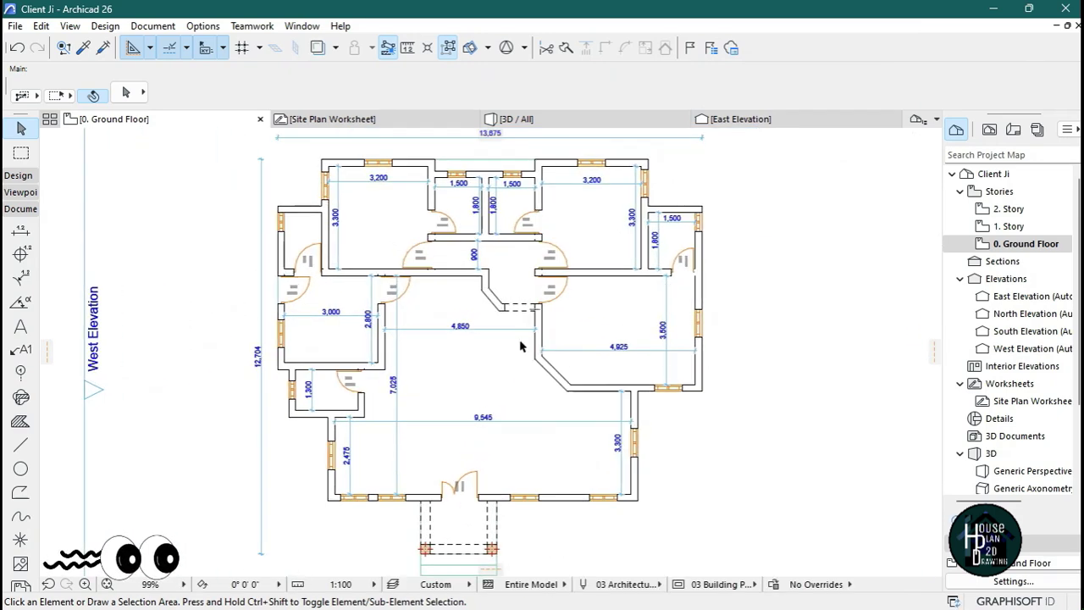
scroll(556, 344, "down", 1)
scroll(503, 392, "up", 1)
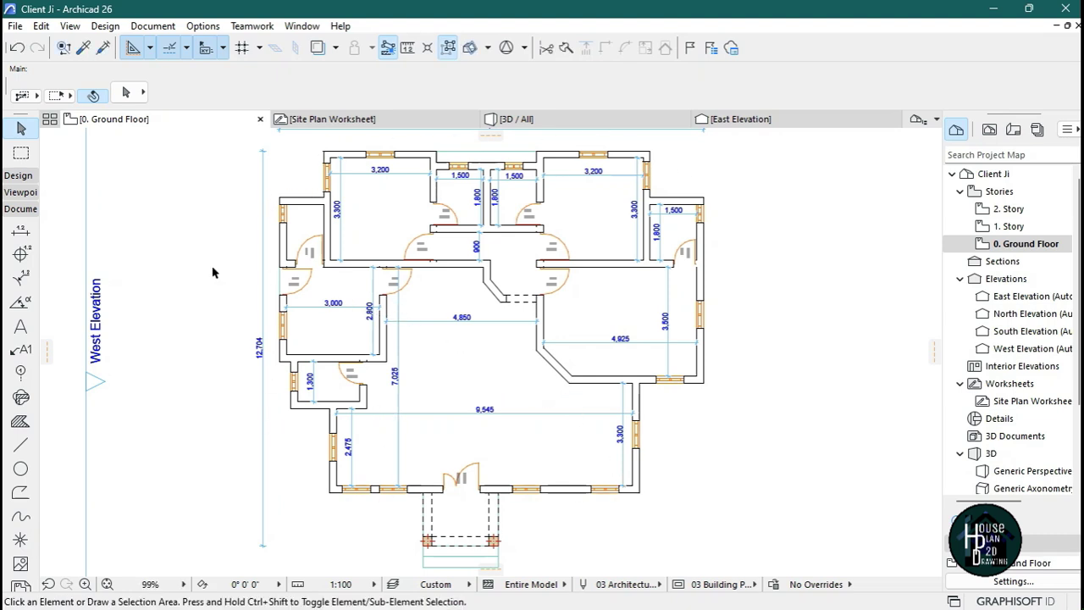
- Activate the Beam tool and set the default beam segment's structure to Complex Profile
left_click(18, 175)
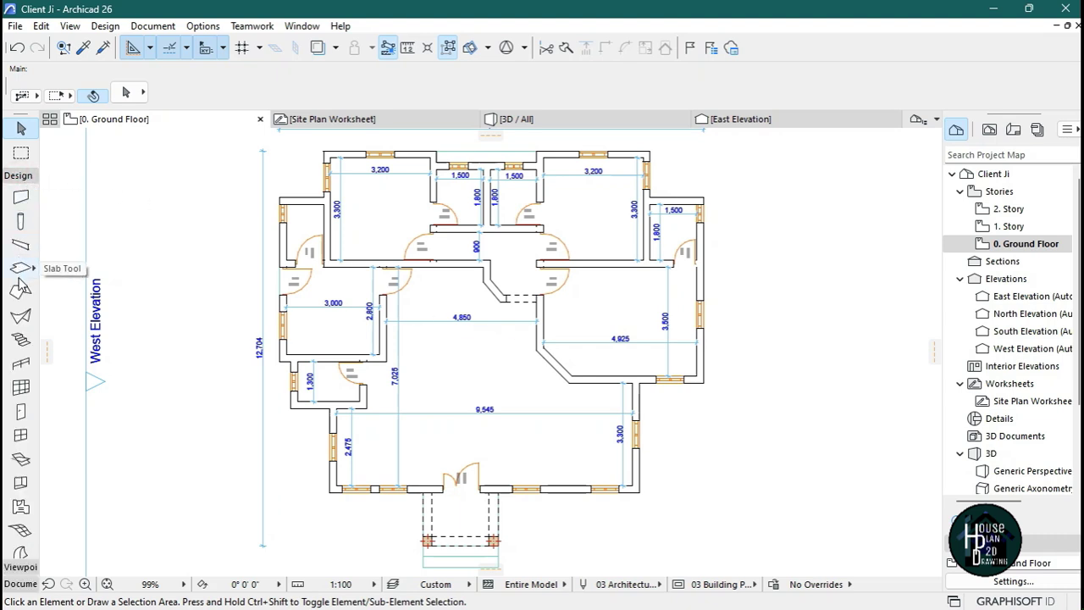
left_click(20, 245)
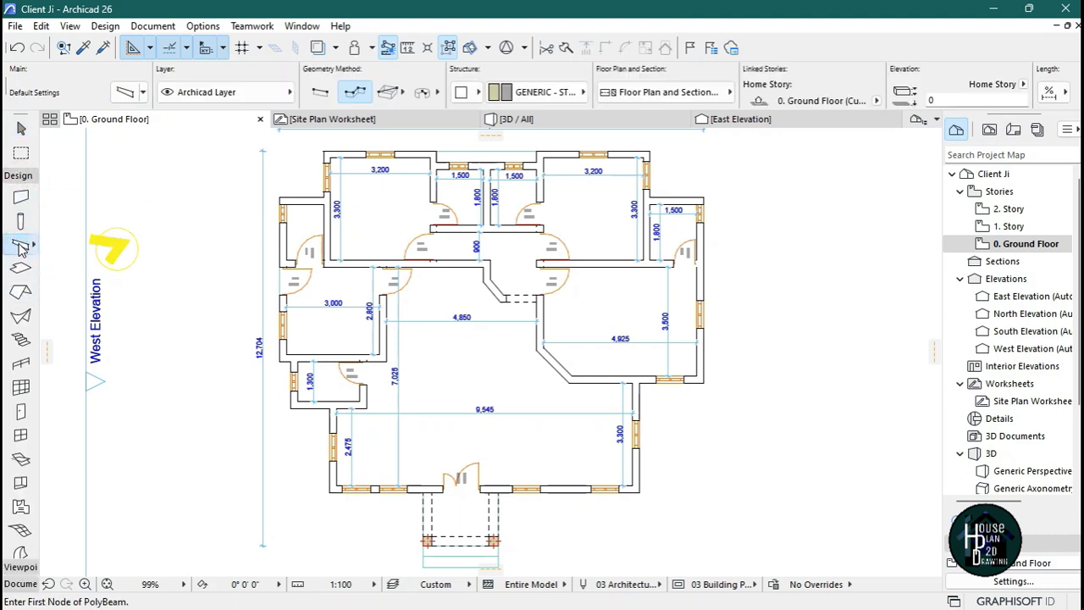
left_click(125, 93)
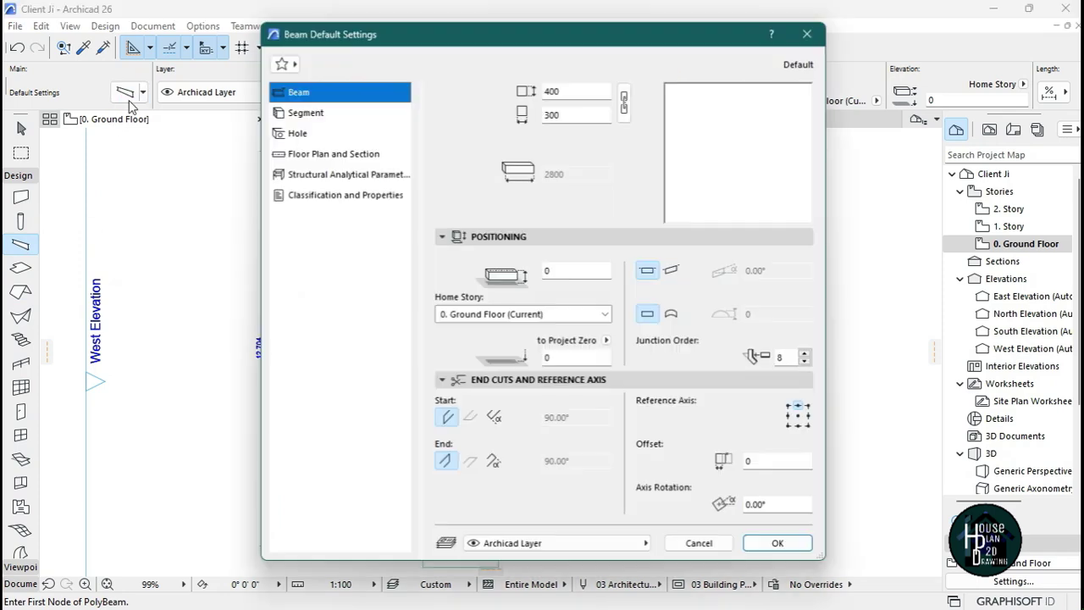
left_click(320, 116)
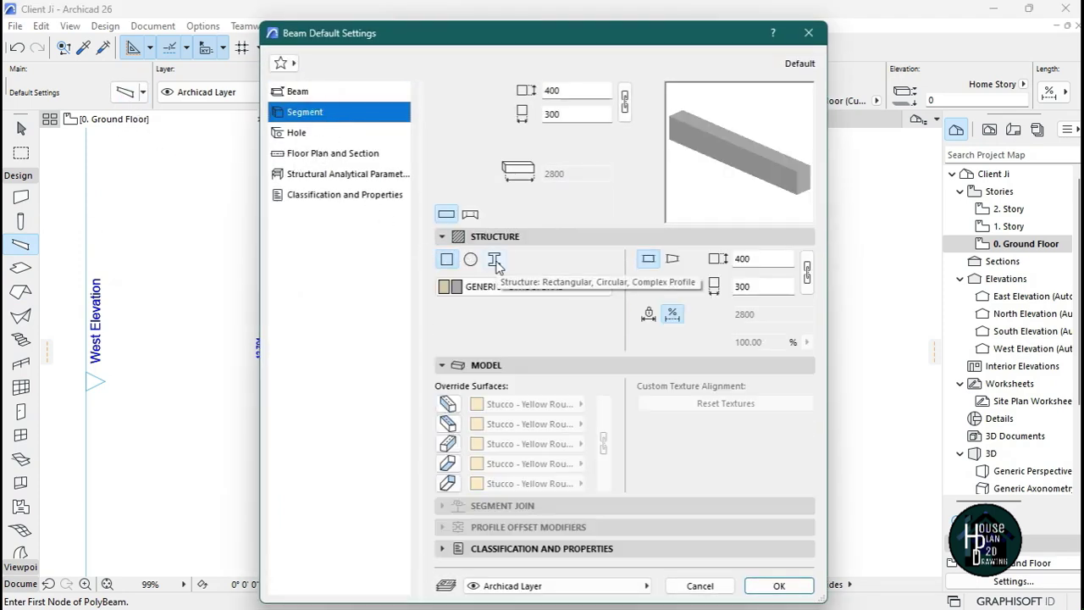
left_click(497, 263)
- Assign the Concrete Facia profile to the default beam segment and accept the beam settings
left_click(523, 288)
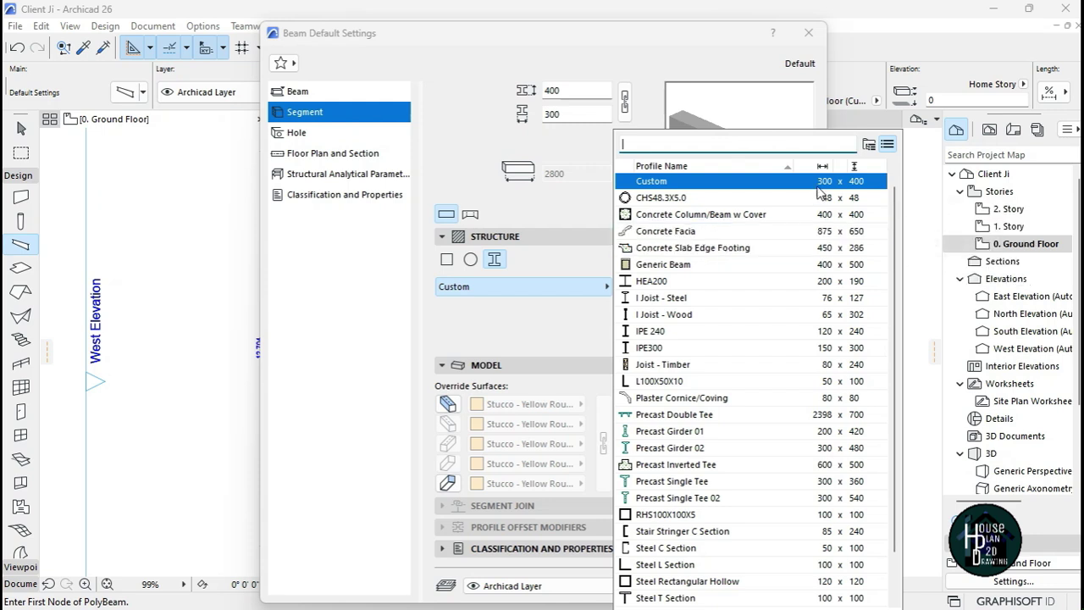
left_click(869, 146)
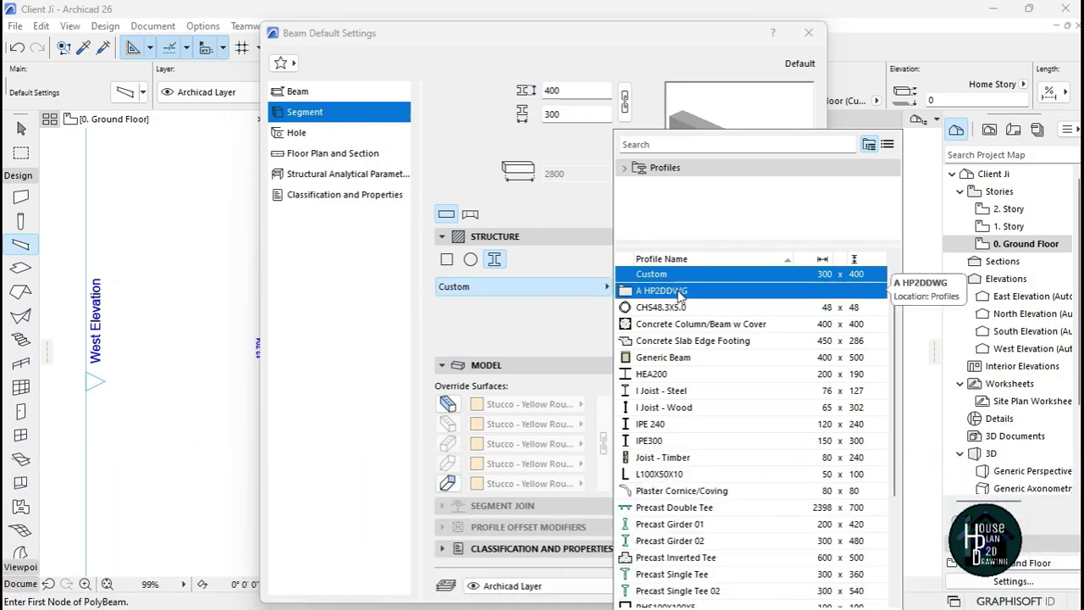
double_click(680, 293)
left_click(673, 277)
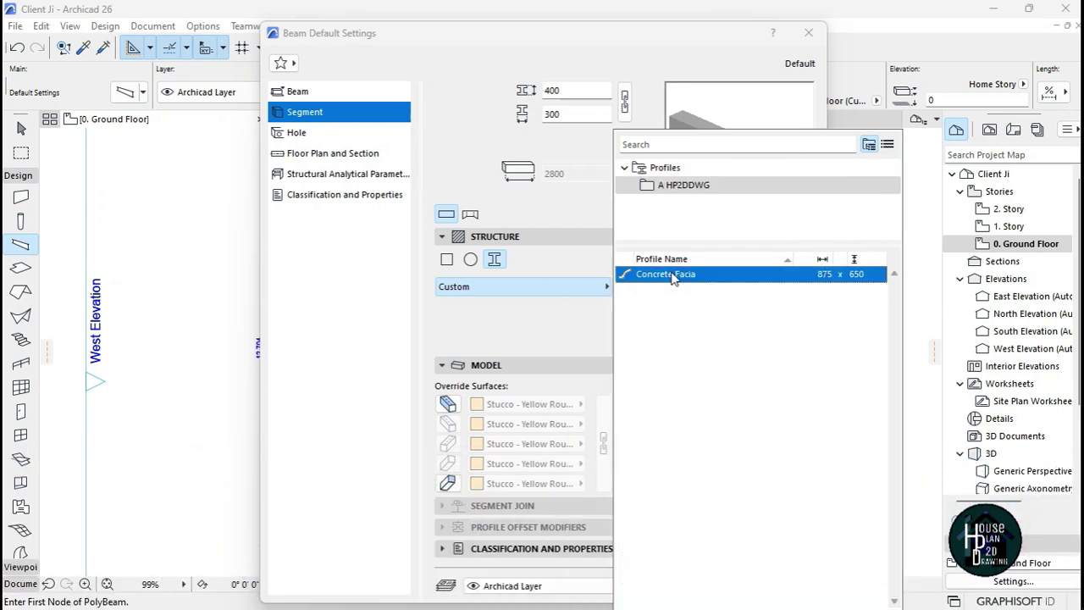
left_click(682, 277)
left_click(886, 145)
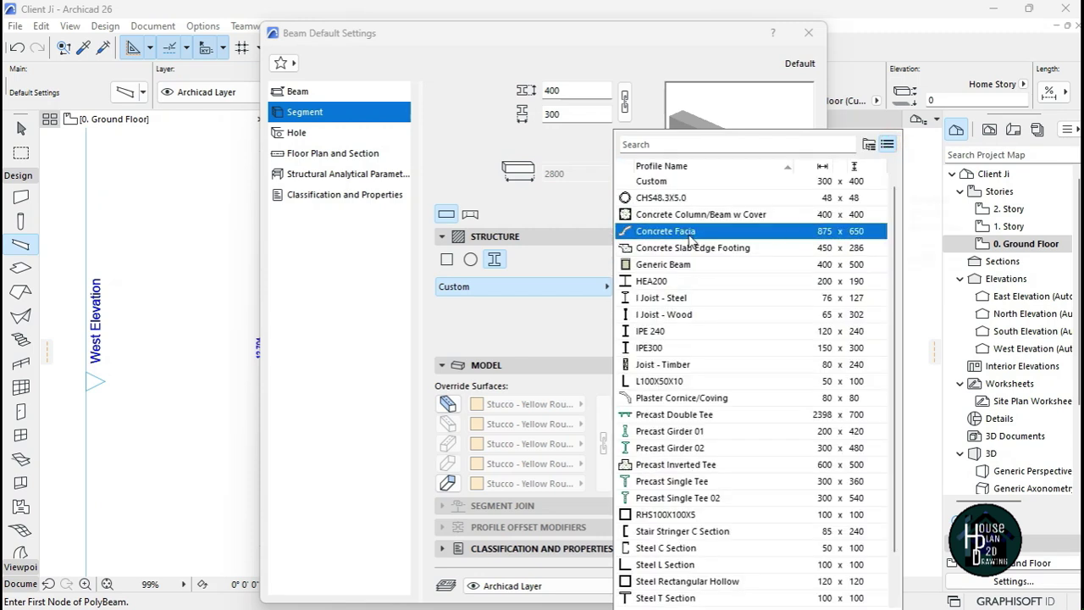
double_click(689, 237)
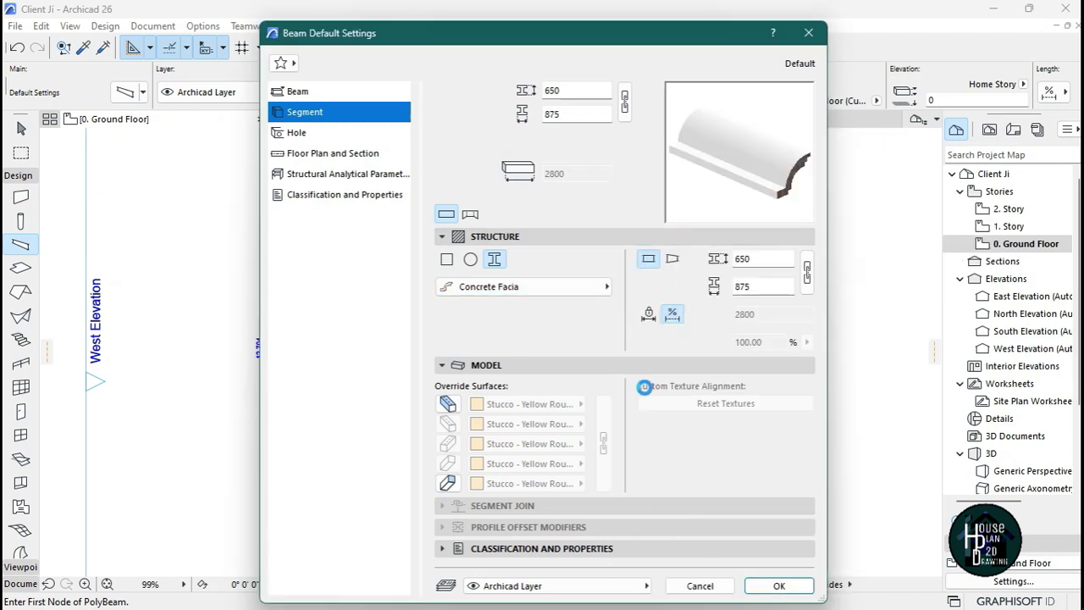
left_click(778, 585)
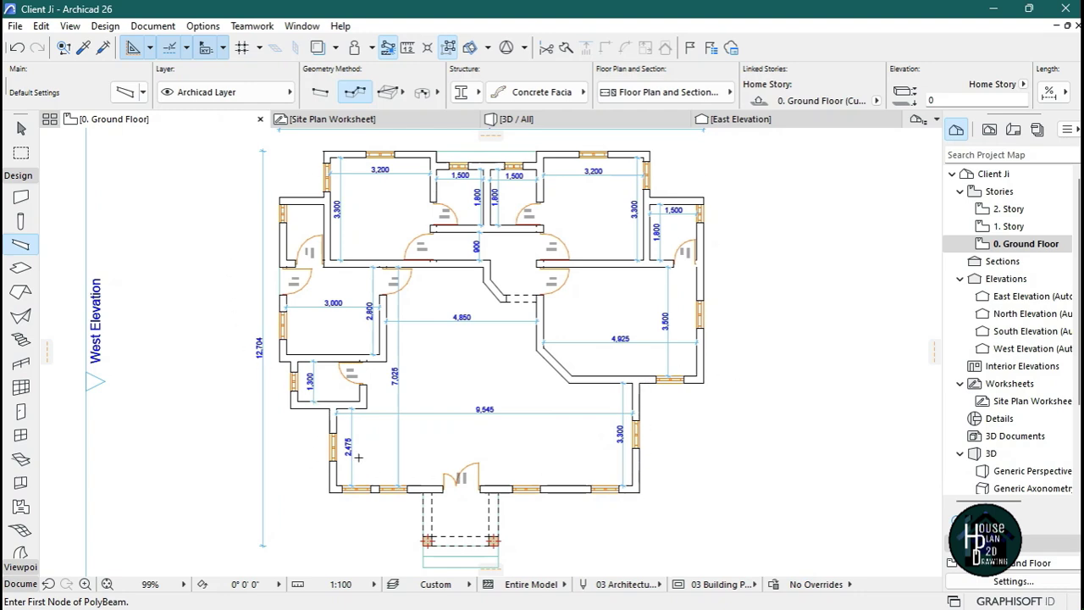
- Start a polybeam at the inner corner south of the east bedroom and trace the east outer wall corners to the building's northeast corner
scroll(644, 346, "up", 4)
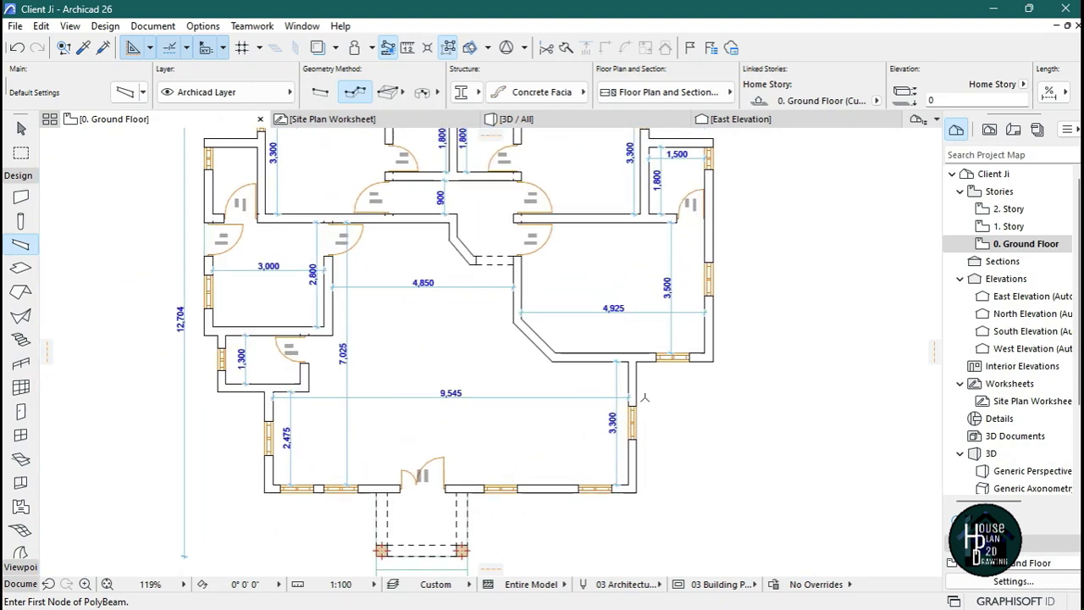
left_click(631, 336)
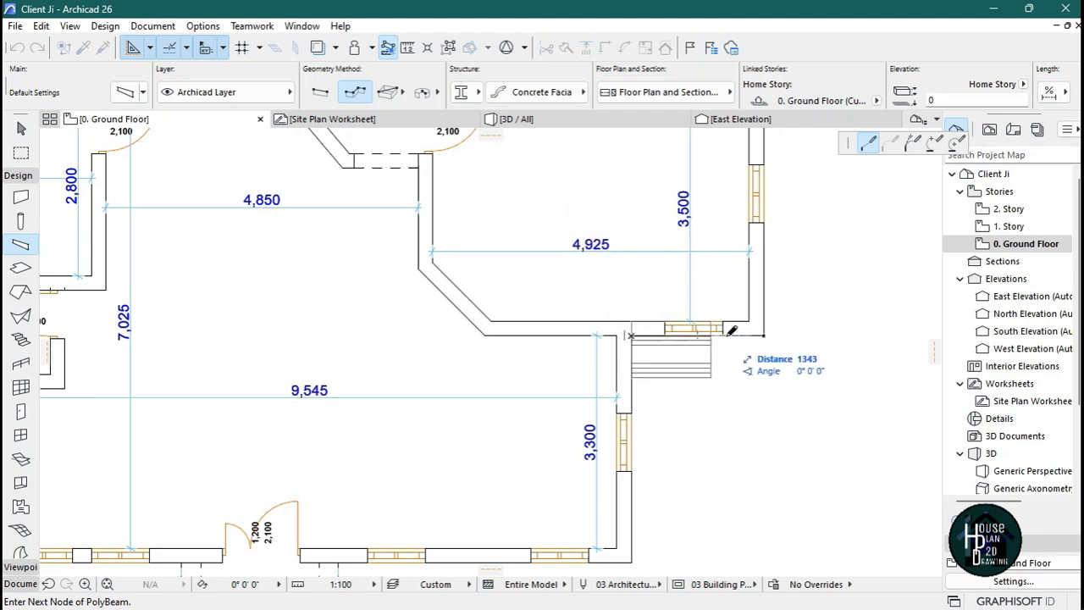
left_click(765, 334)
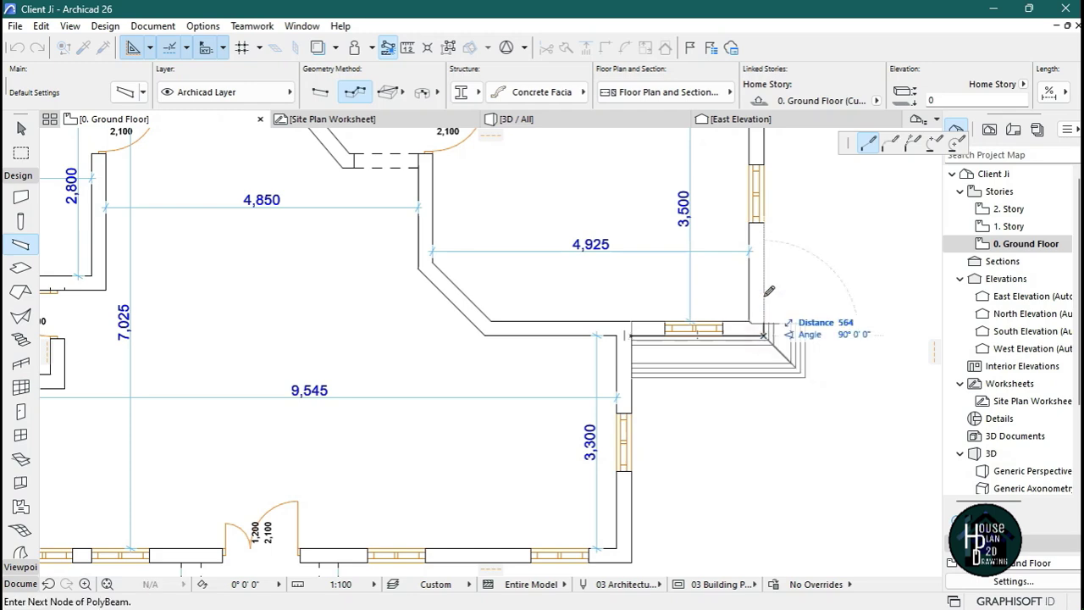
scroll(757, 300, "down", 5)
scroll(757, 249, "up", 5)
scroll(773, 307, "up", 2)
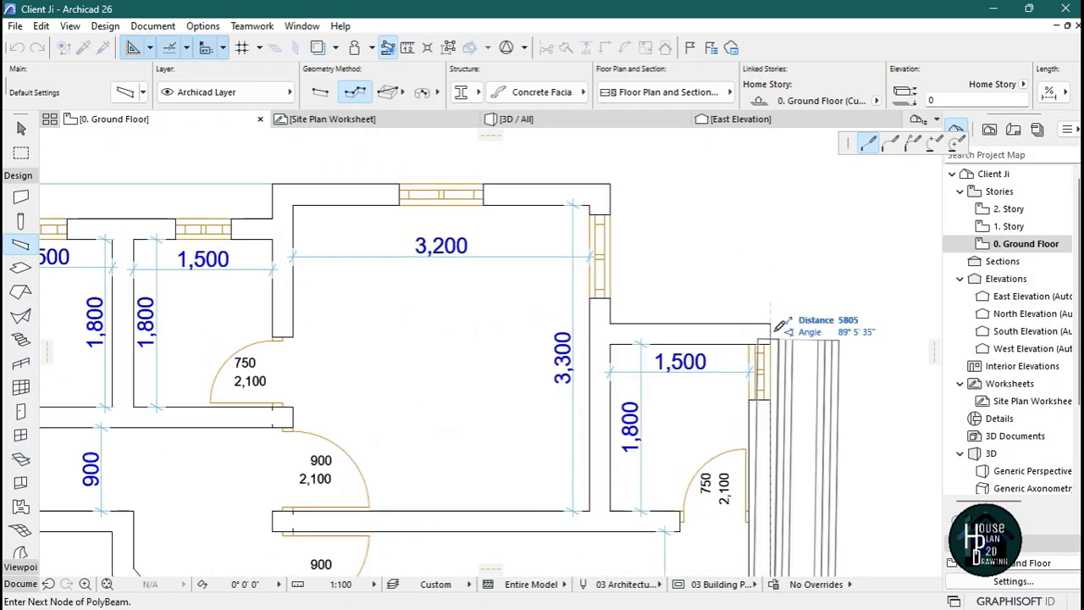
left_click(612, 323)
left_click(610, 183)
- Continue the polybeam west along the rear wall, following the recess between the two 3,200-wide bedrooms
scroll(802, 214, "down", 5)
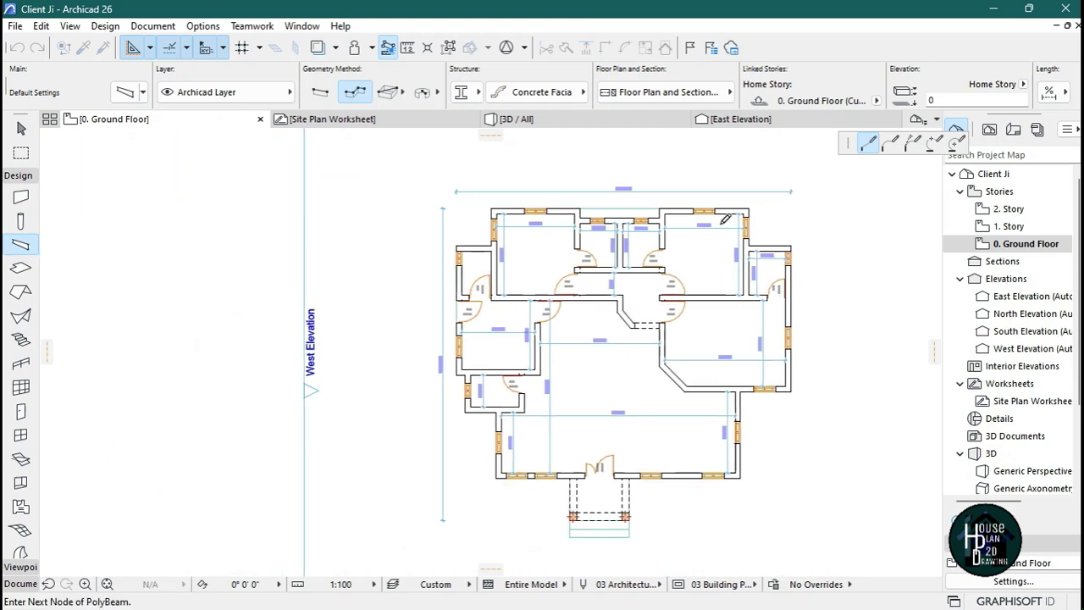
scroll(637, 207, "up", 5)
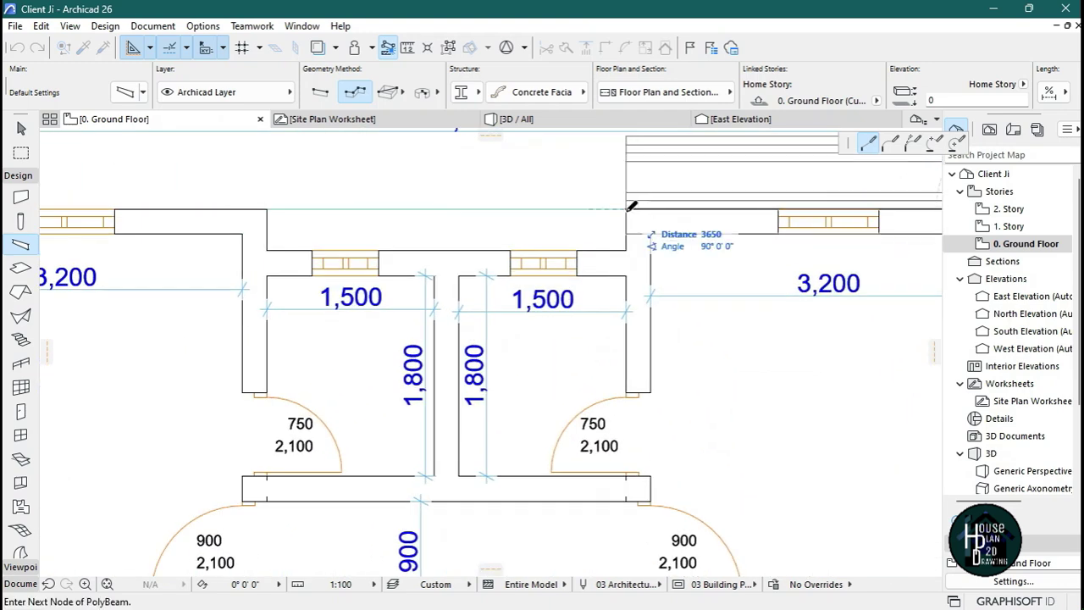
left_click(625, 209)
left_click(626, 251)
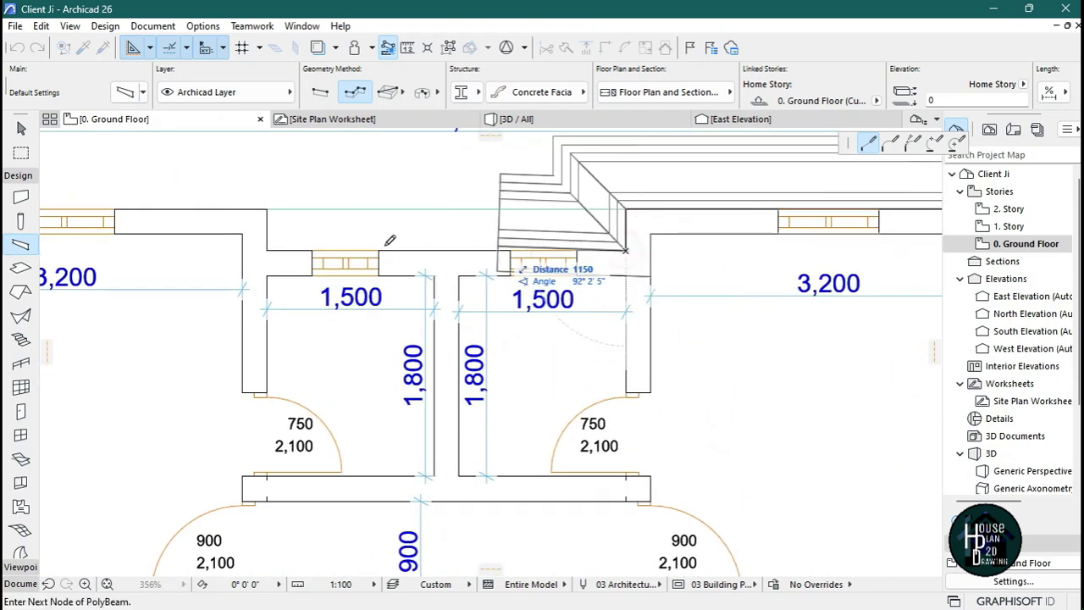
left_click(264, 250)
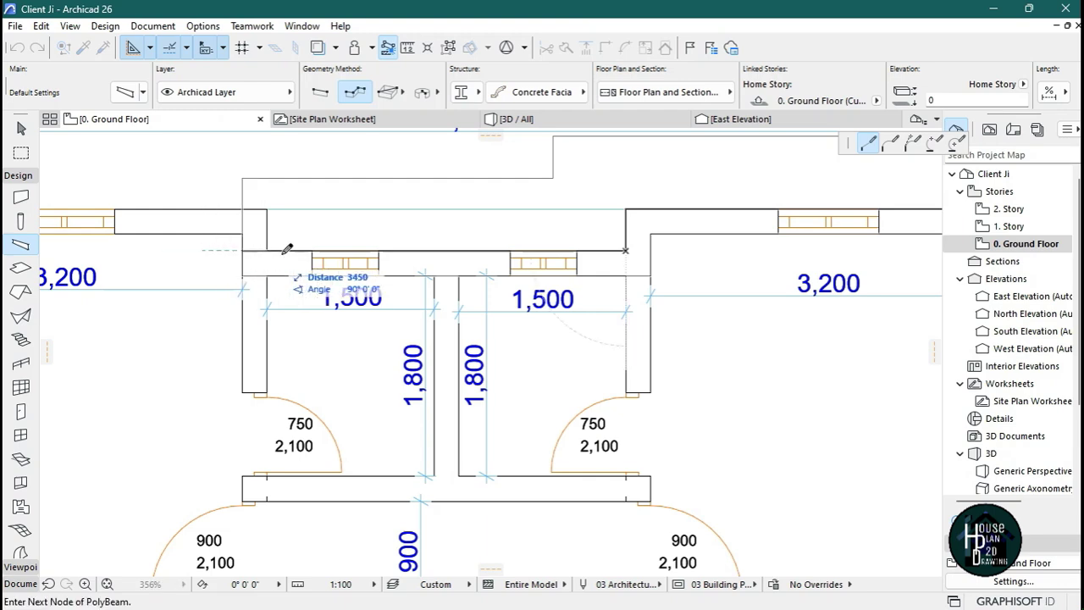
left_click(627, 251)
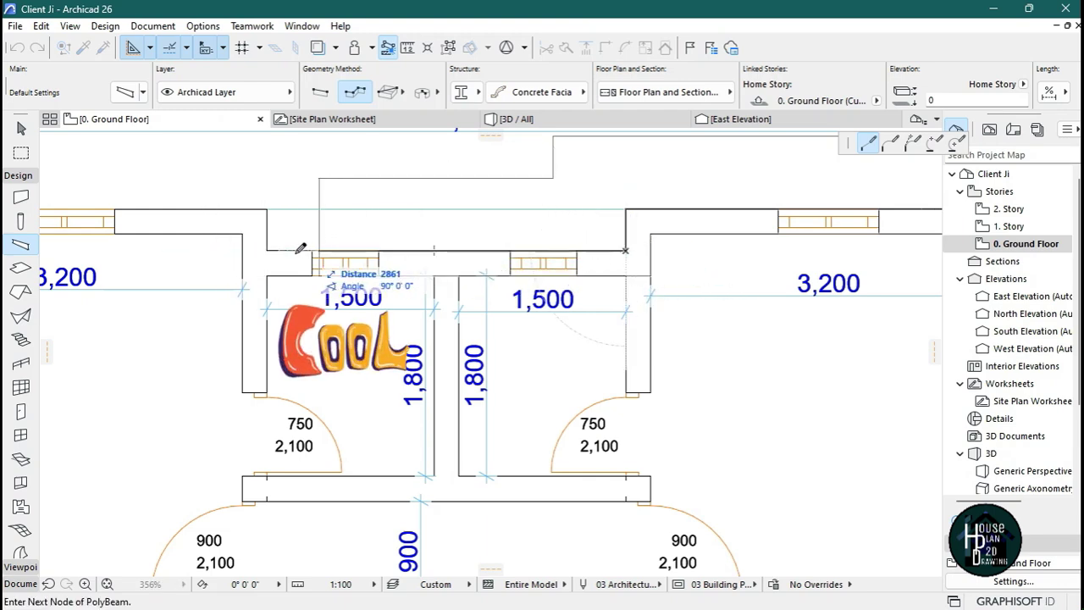
- Continue the polybeam around the northwest corner and down the stepped west outer walls to the front wall
scroll(677, 208, "down", 4)
scroll(533, 212, "up", 5)
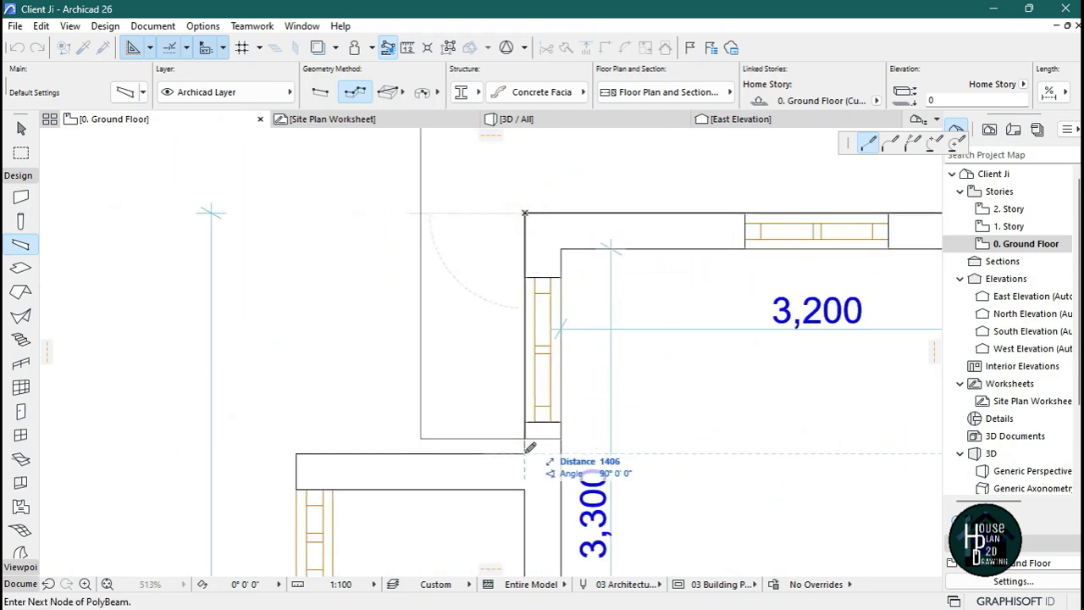
scroll(311, 361, "down", 8)
scroll(312, 361, "up", 6)
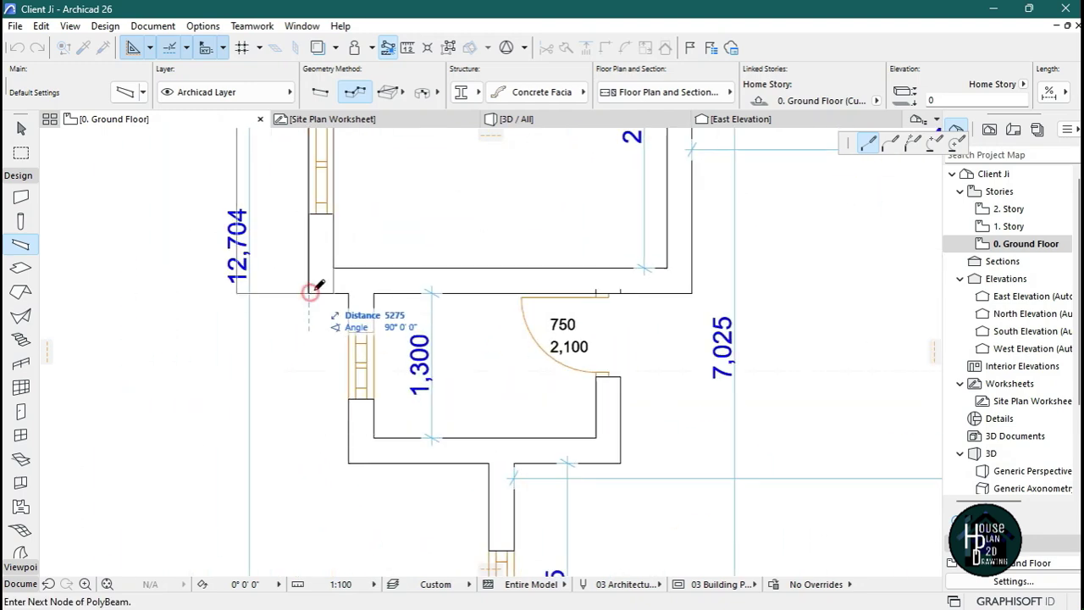
left_click(490, 463)
scroll(491, 462, "up", 3)
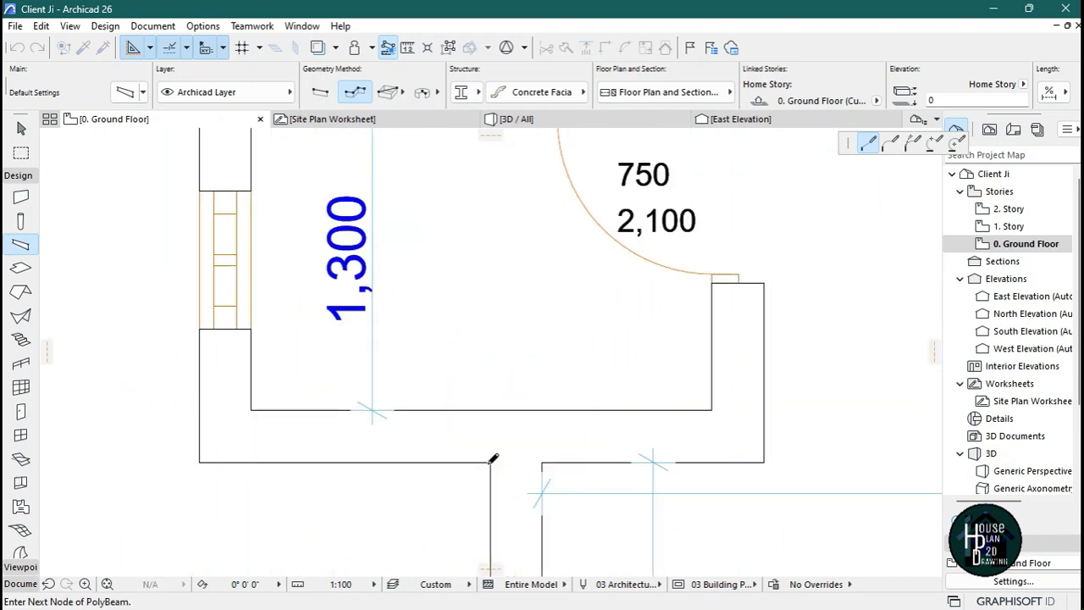
scroll(487, 421, "down", 5)
scroll(464, 421, "up", 3)
left_click(430, 374)
- Run the polybeam along the front wall and around the outer edges of the entrance porch and its two columns
scroll(430, 374, "down", 5)
scroll(551, 402, "up", 4)
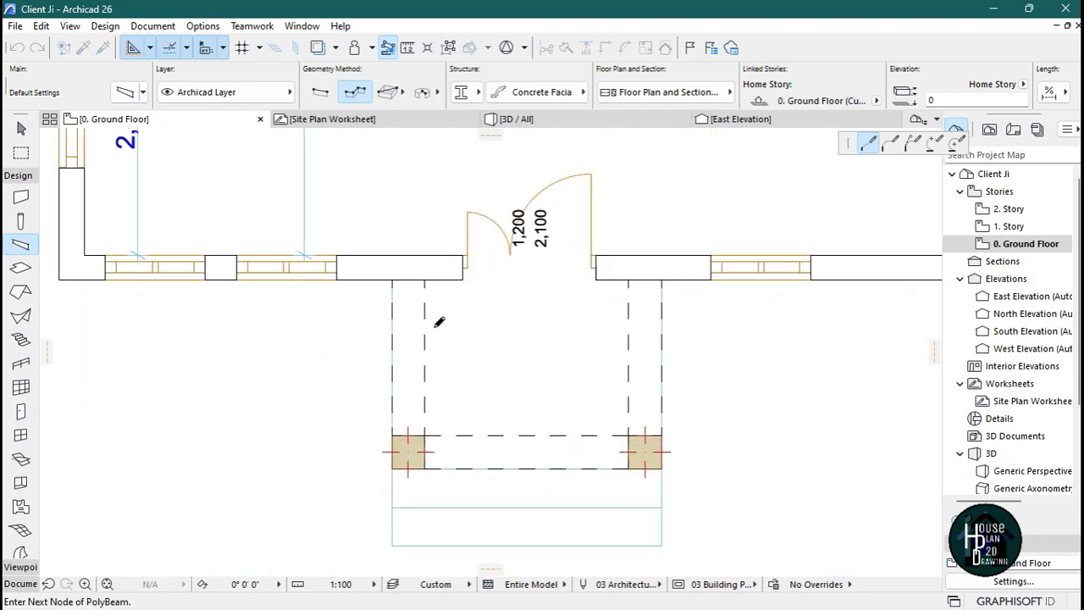
left_click(391, 280)
left_click(391, 469)
left_click(663, 469)
left_click(662, 280)
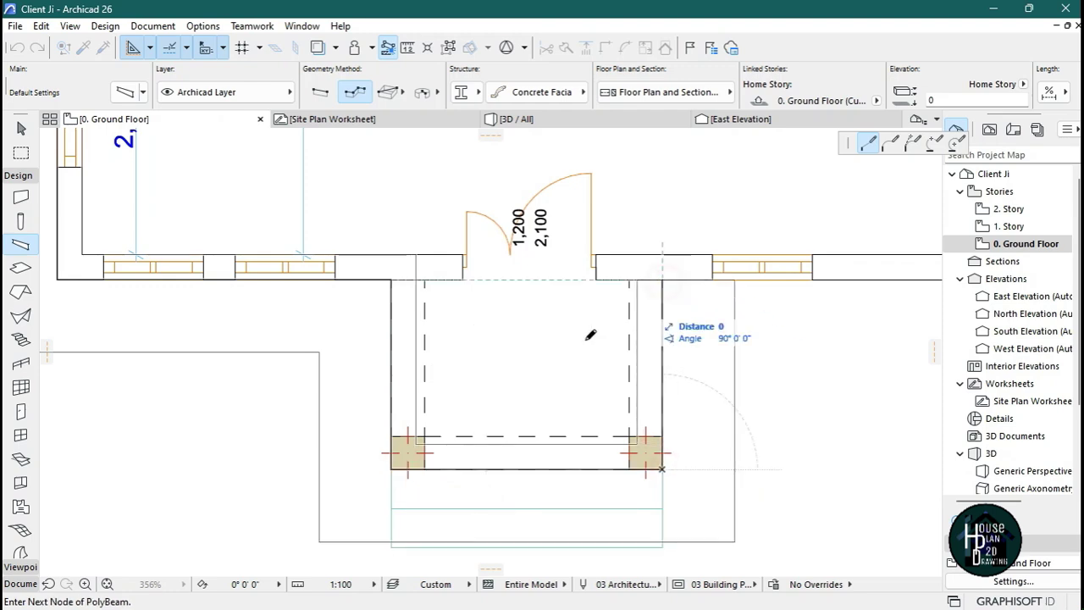
- Continue the polybeam to the living room's southeast corner and close the outline at its starting corner
scroll(585, 338, "down", 5)
scroll(695, 271, "up", 4)
left_click(547, 486)
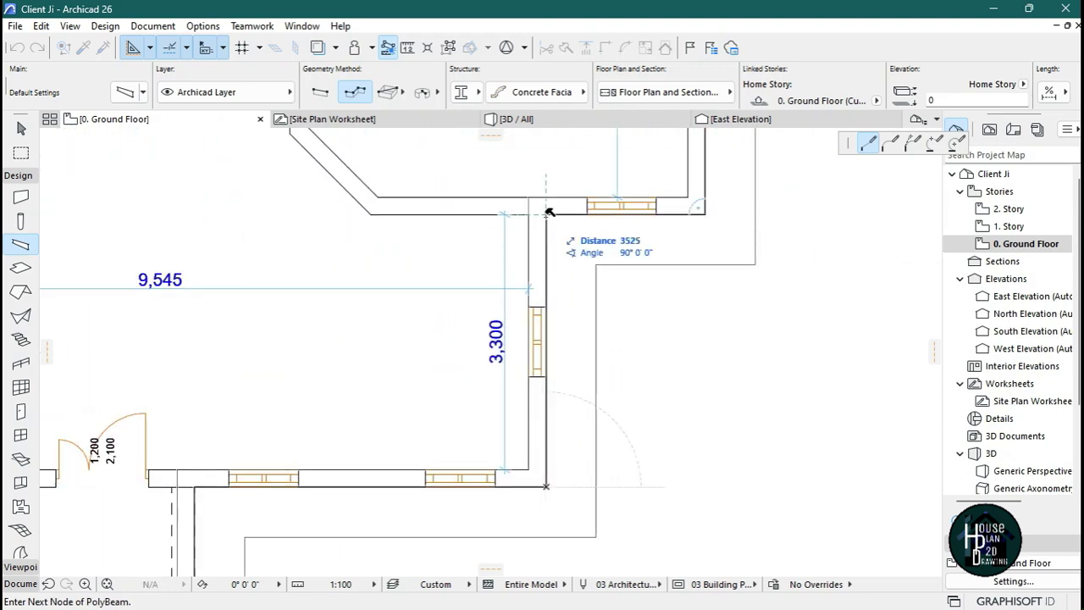
double_click(548, 213)
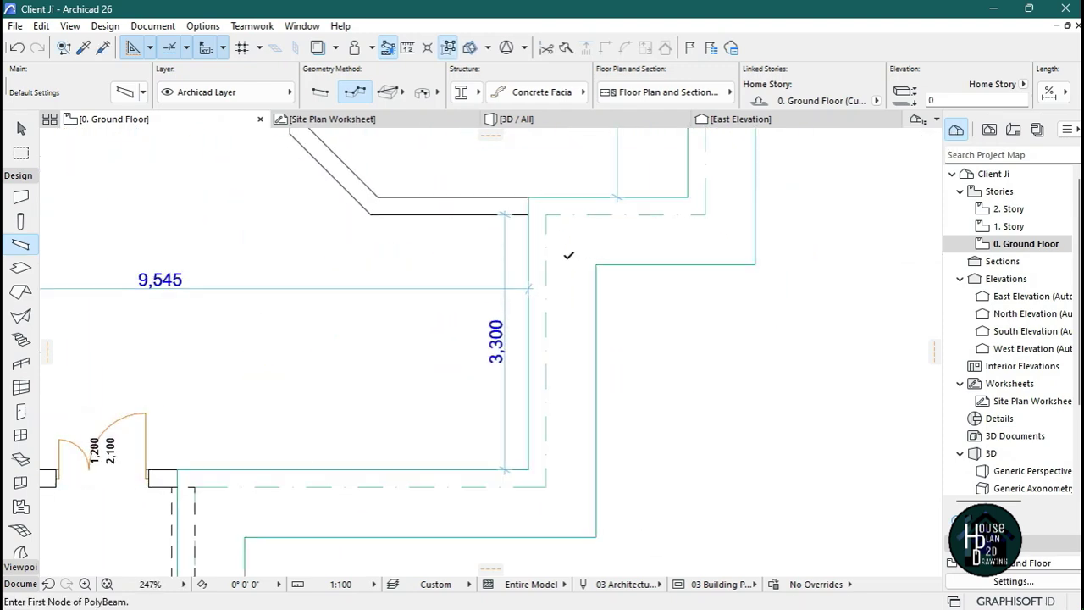
- Leave the Beam tool and switch to the 3D / All view of the bungalow
scroll(649, 316, "down", 6)
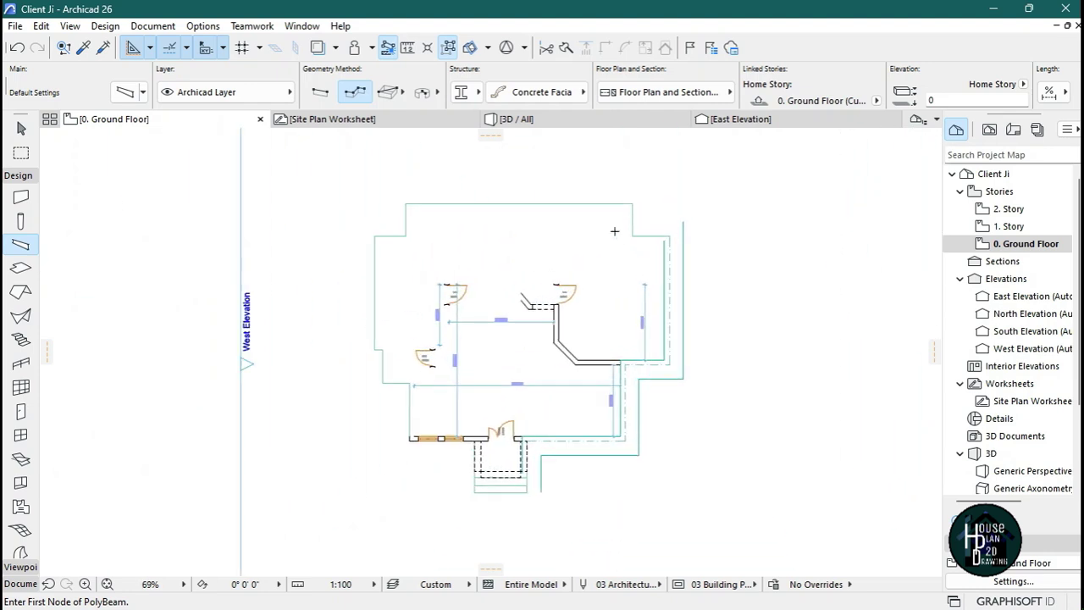
key("Escape")
left_click(564, 119)
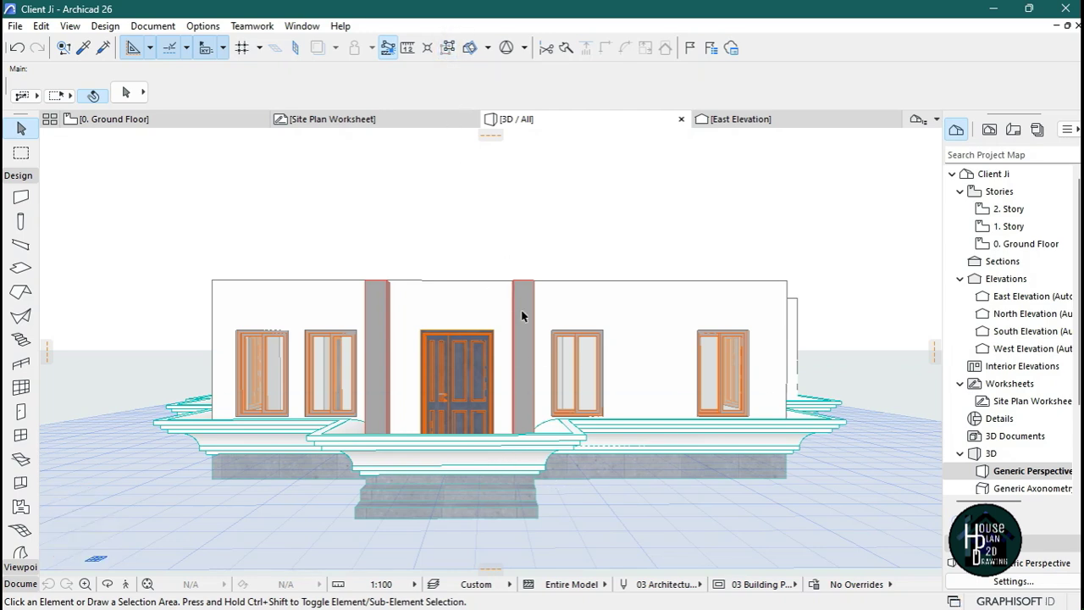
- Set the Home Story of the whole Concrete Facia beam to 1. Story and clear the selection
left_click(576, 446)
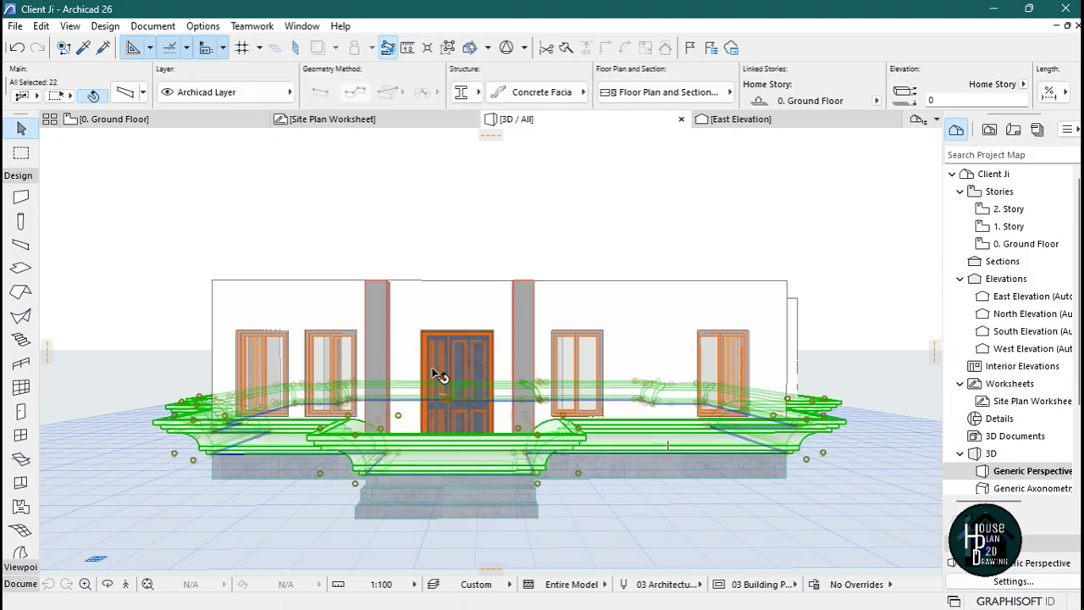
key("ctrl+t")
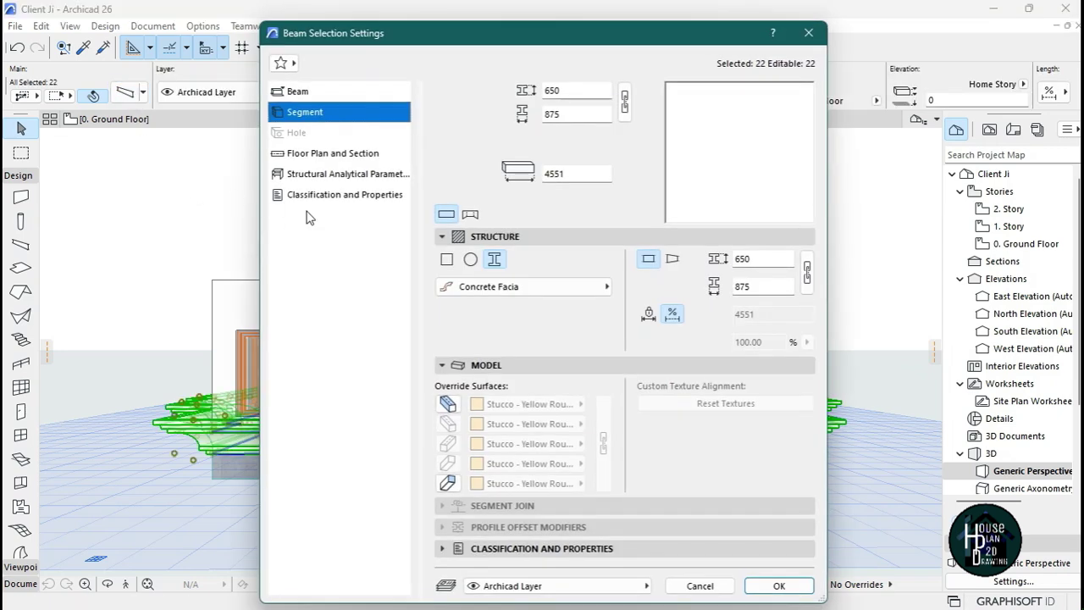
left_click(327, 93)
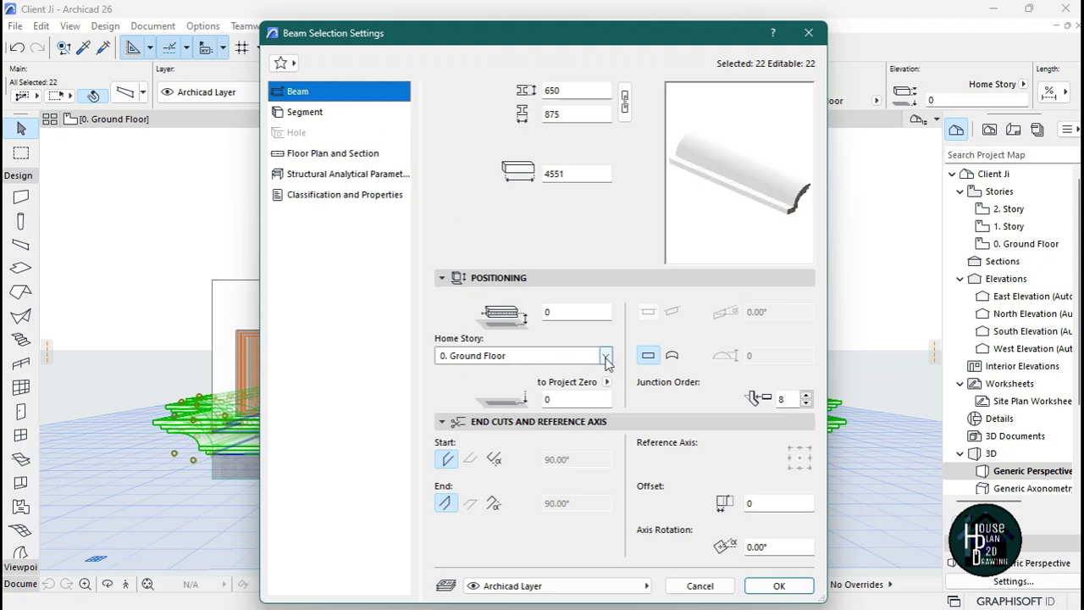
left_click(606, 356)
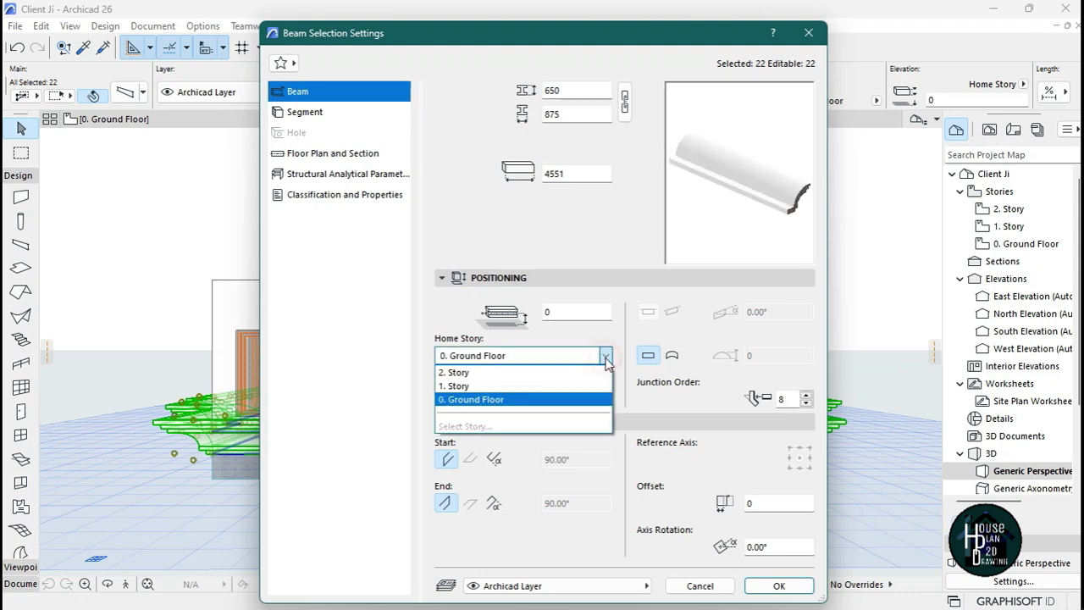
left_click(543, 385)
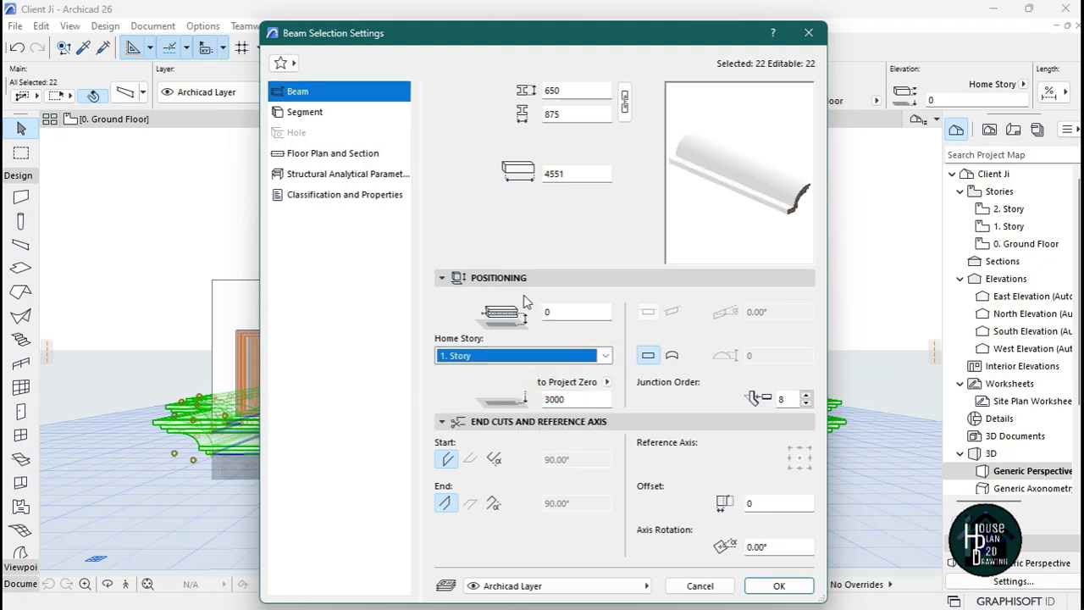
left_click(779, 586)
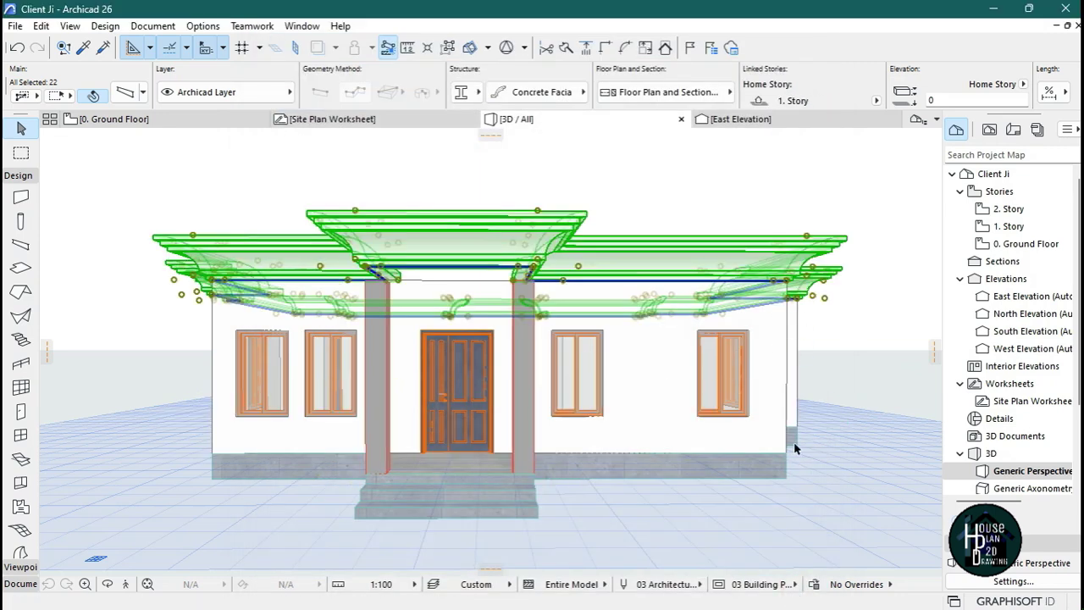
left_click(797, 461)
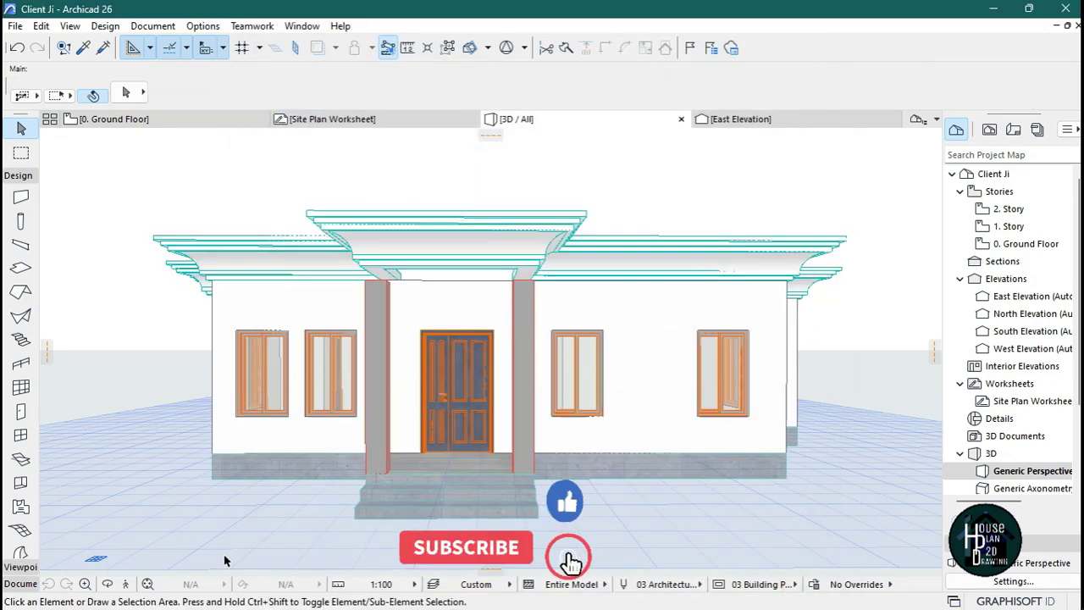
- Stretch the top of the porch column nearest the viewer up to the underside of the Concrete Facia beam
key("shift+F3")
middle_click_drag(271, 572, 60, 556, "shift")
key("Left")
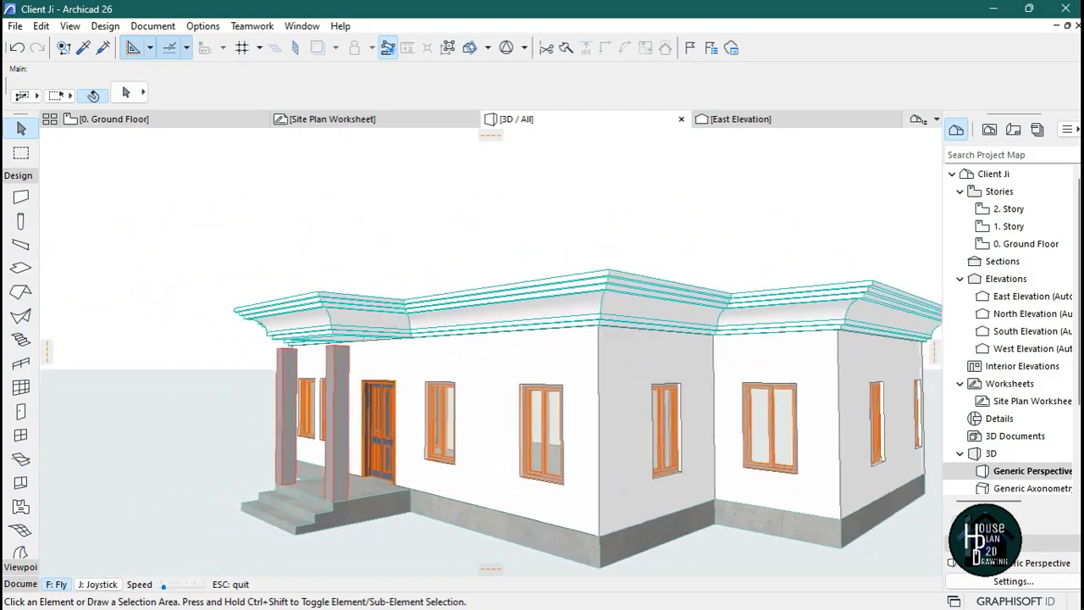
key("Up")
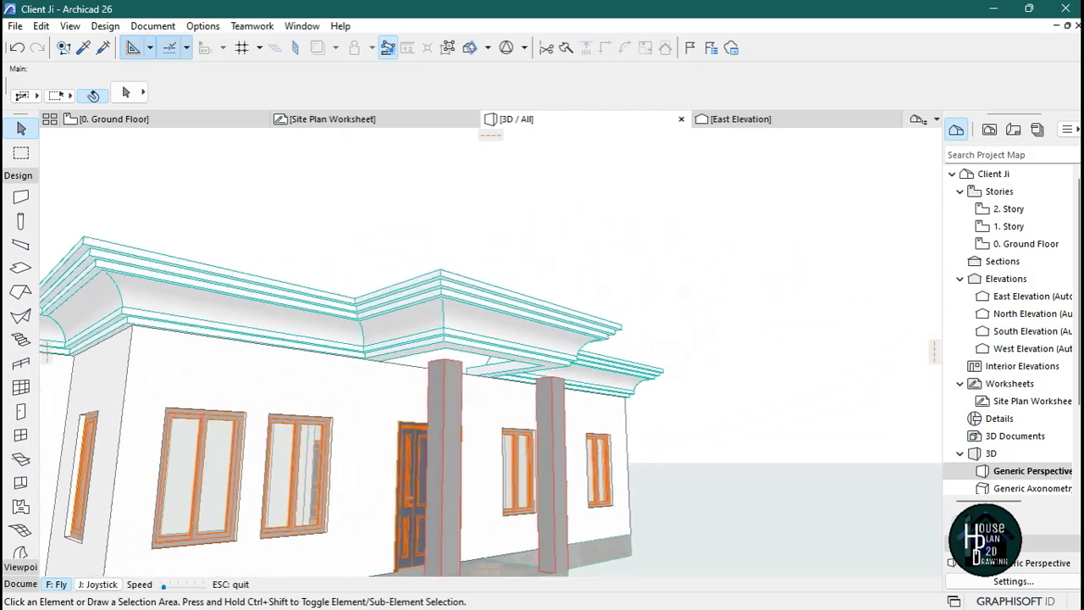
key("Escape")
left_click(355, 372)
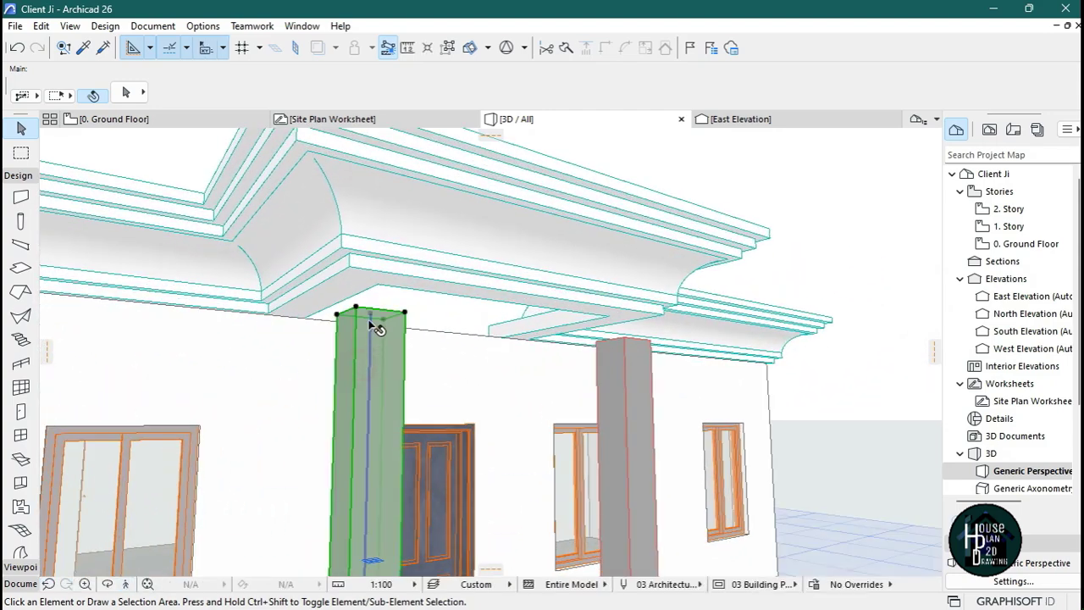
left_click(373, 316)
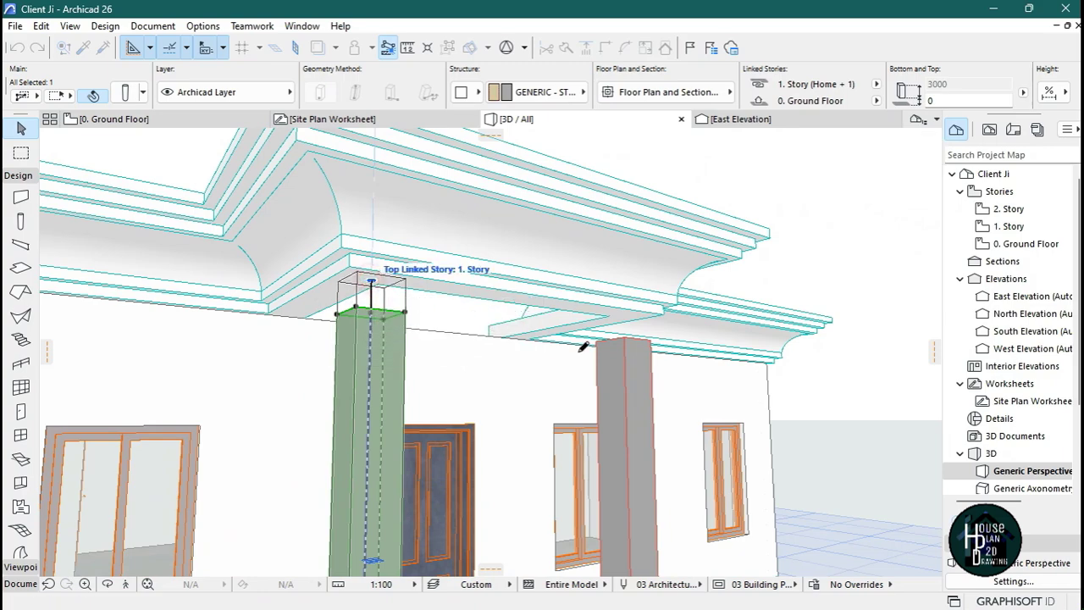
left_click(374, 273)
- Raise the second porch column's top to the facia beam's underside and clear the selection
left_click(631, 351)
left_click(626, 340)
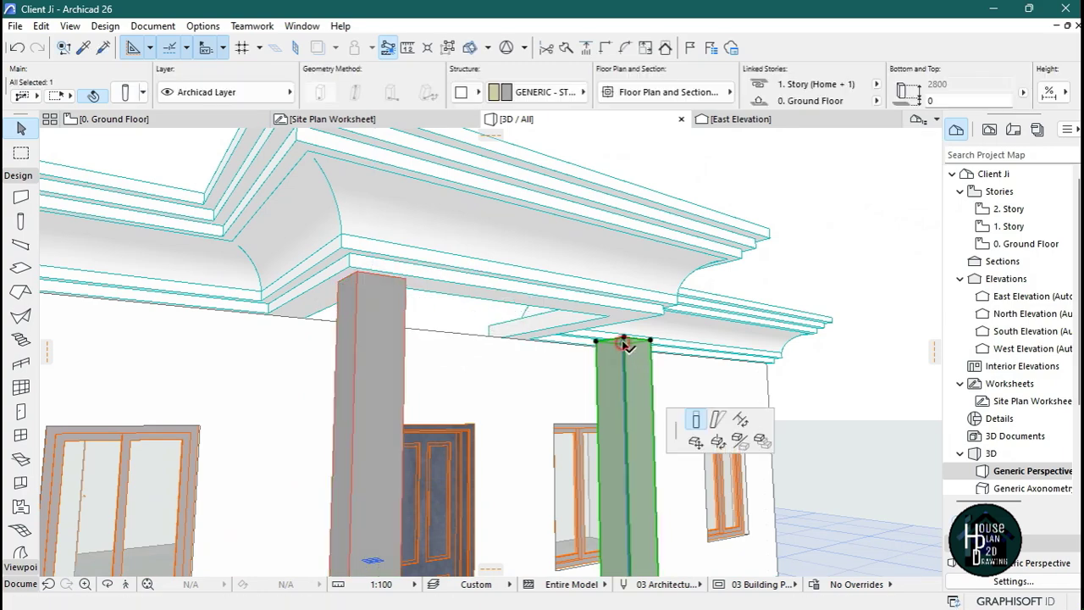
left_click(623, 312)
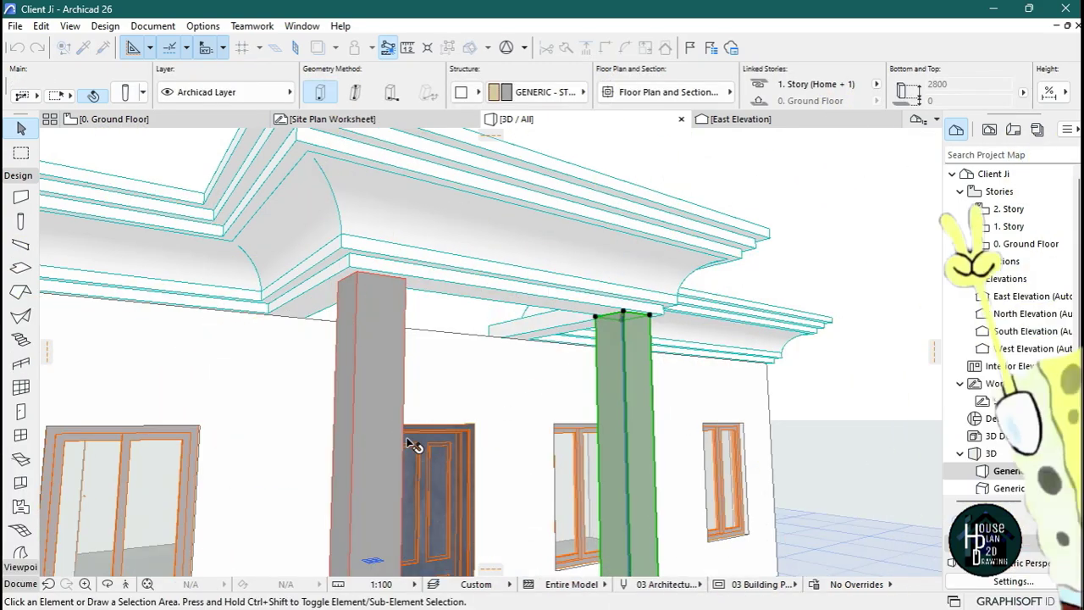
key("Escape")
- Examine the facia moulding and porch columns from the front and both sides of the bungalow in 3D
left_click(127, 585)
key("Down")
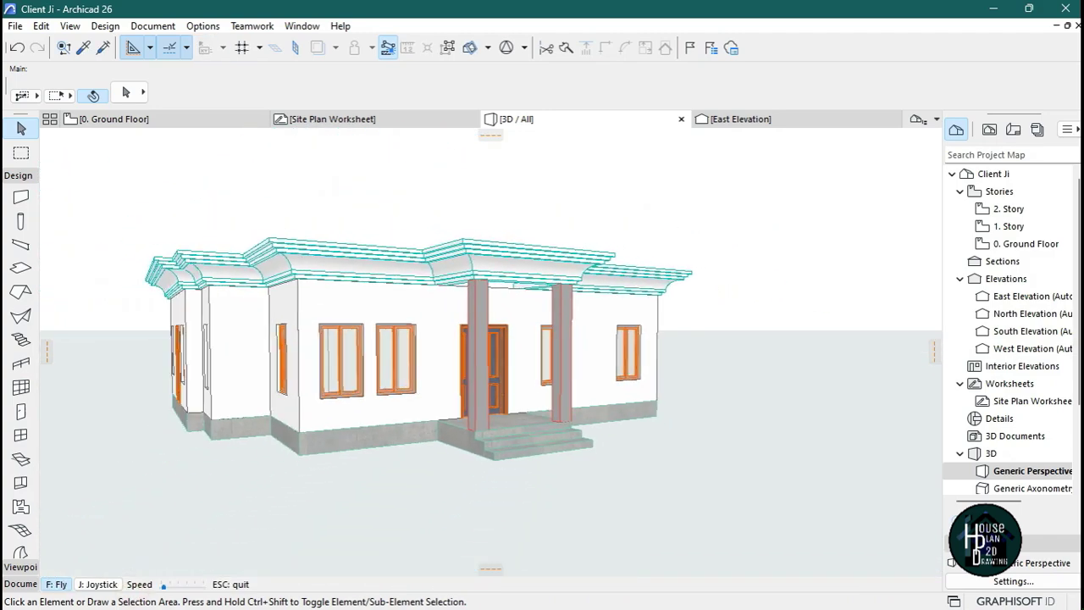
key("Right")
key("Right")
key("Up")
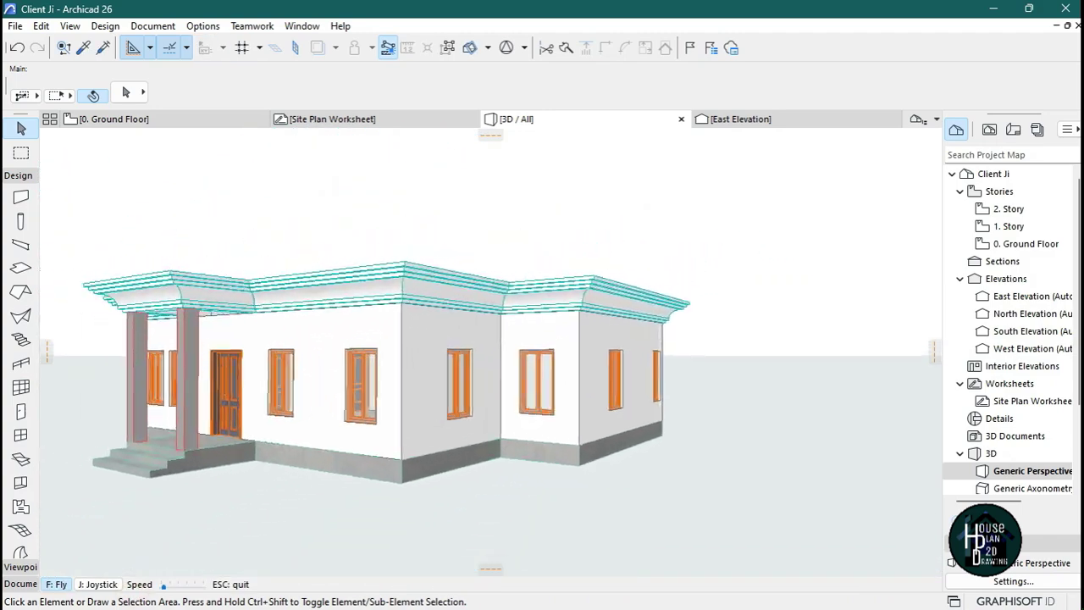
key("Page_Up")
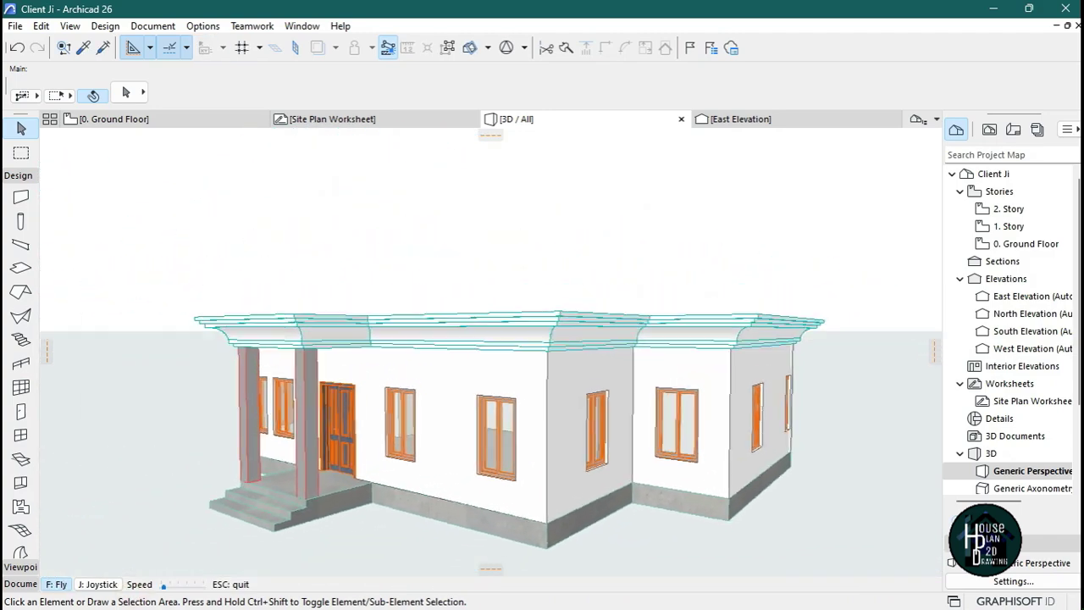
key("Page_Down")
key("Left")
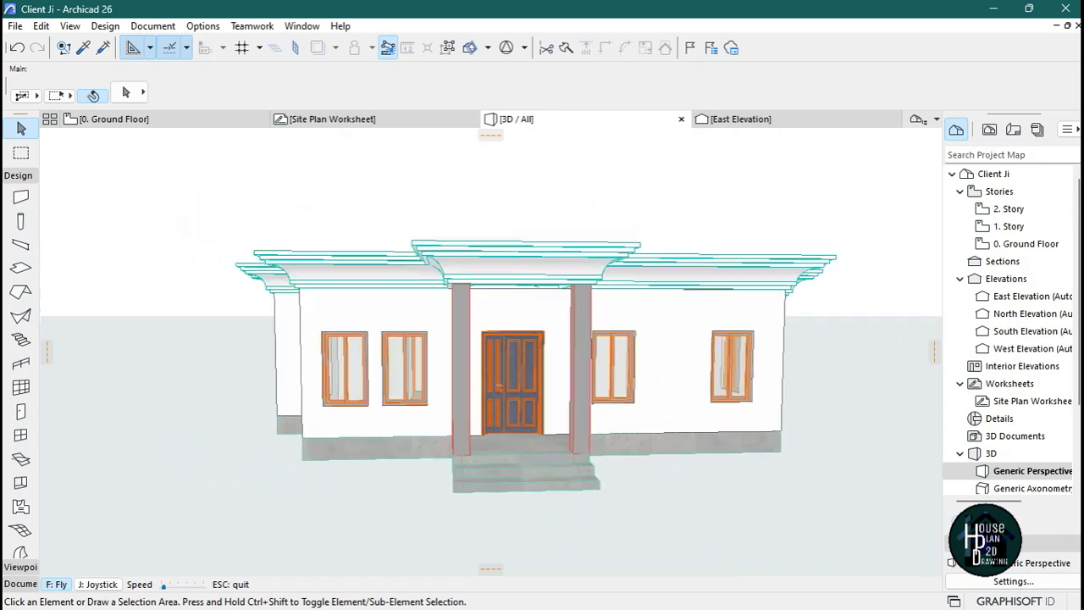
key("Escape")
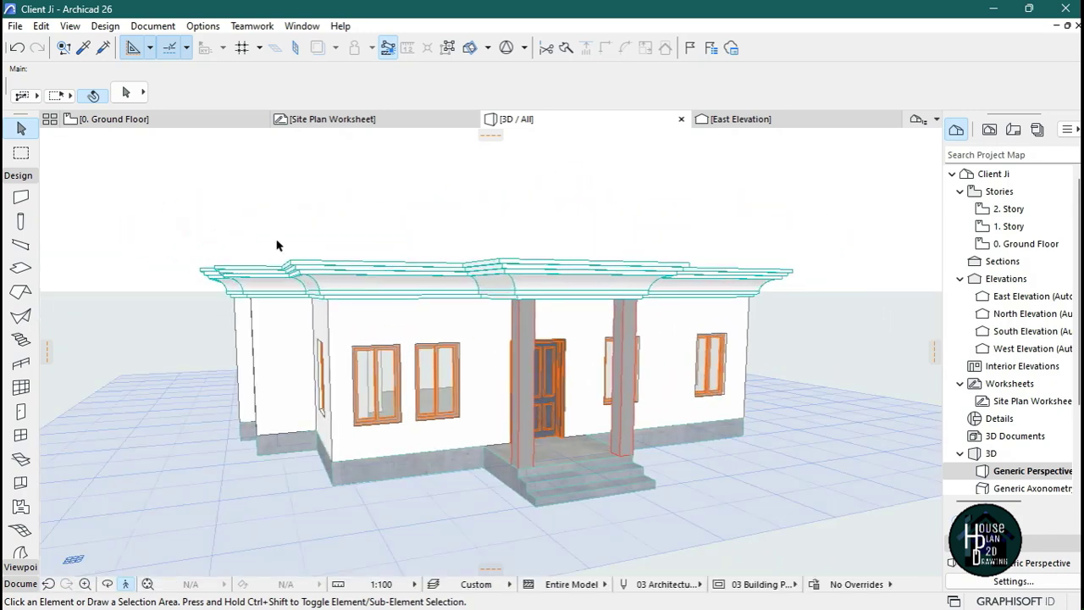
- On the 1. Story plan, start the Roof tool and set its building material to Tile - Roof
left_click(190, 121)
double_click(1003, 245)
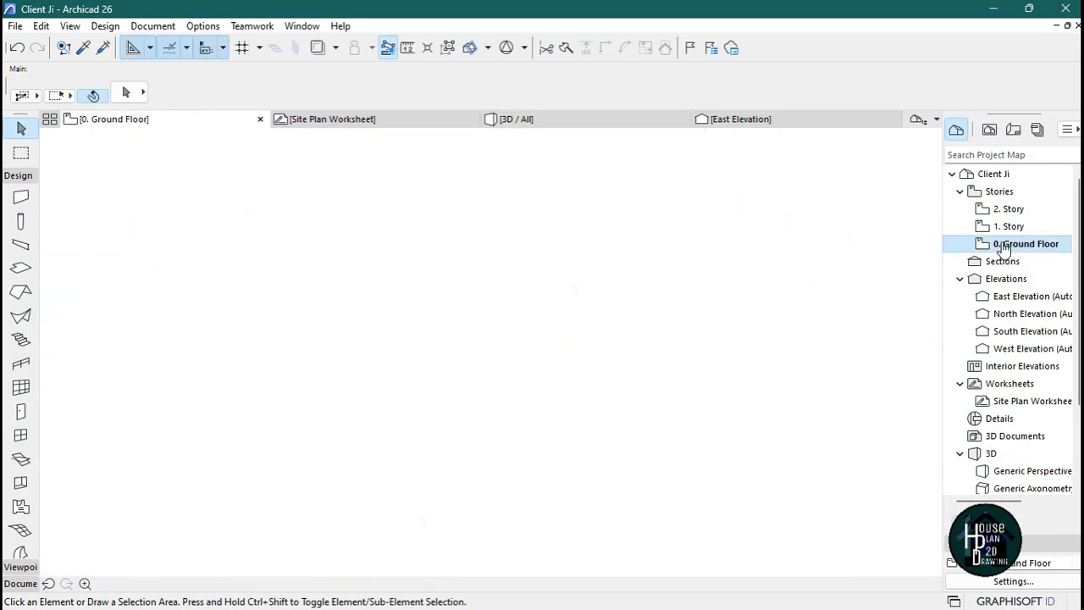
double_click(1006, 226)
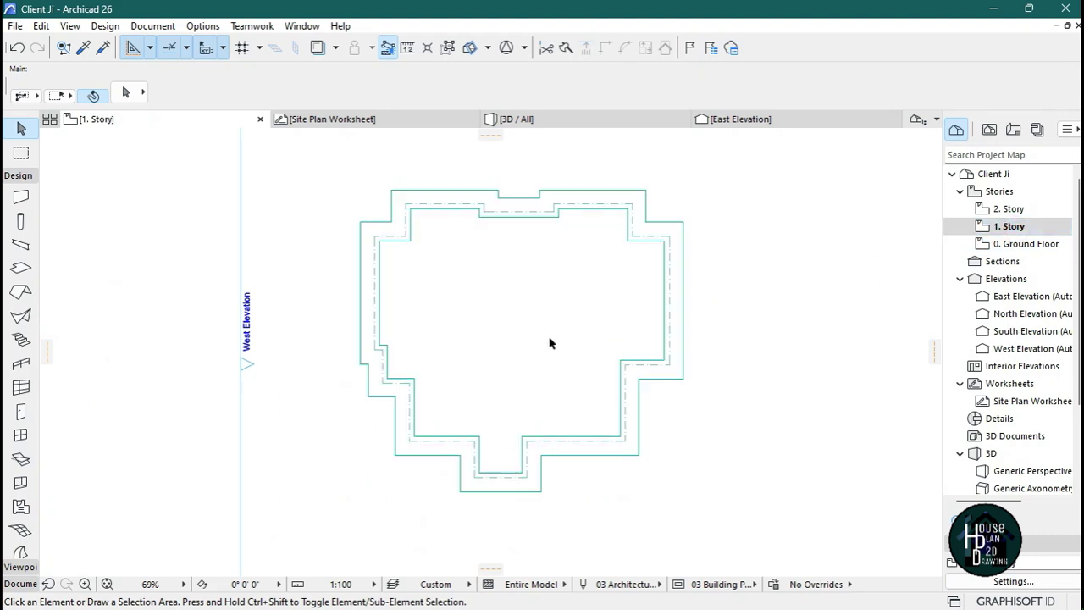
scroll(517, 318, "up", 1)
scroll(518, 346, "down", 1)
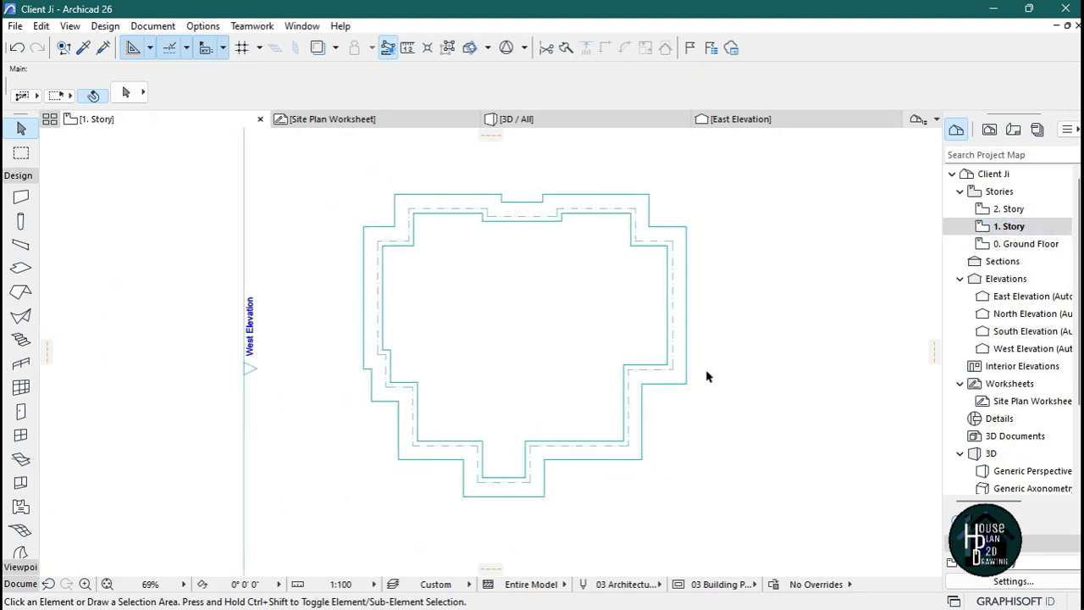
left_click(21, 293)
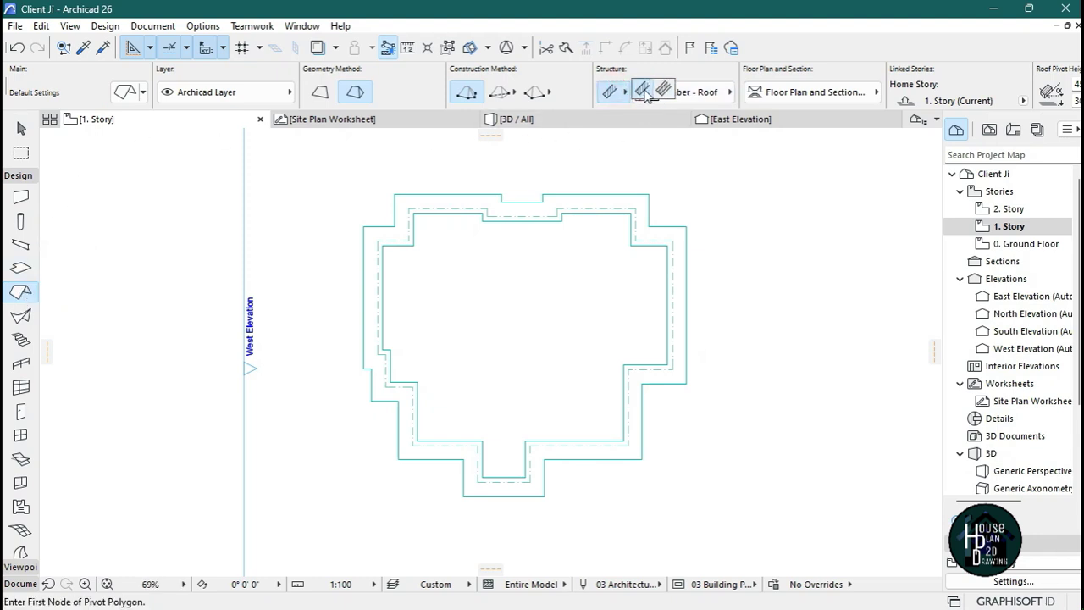
left_click(663, 90)
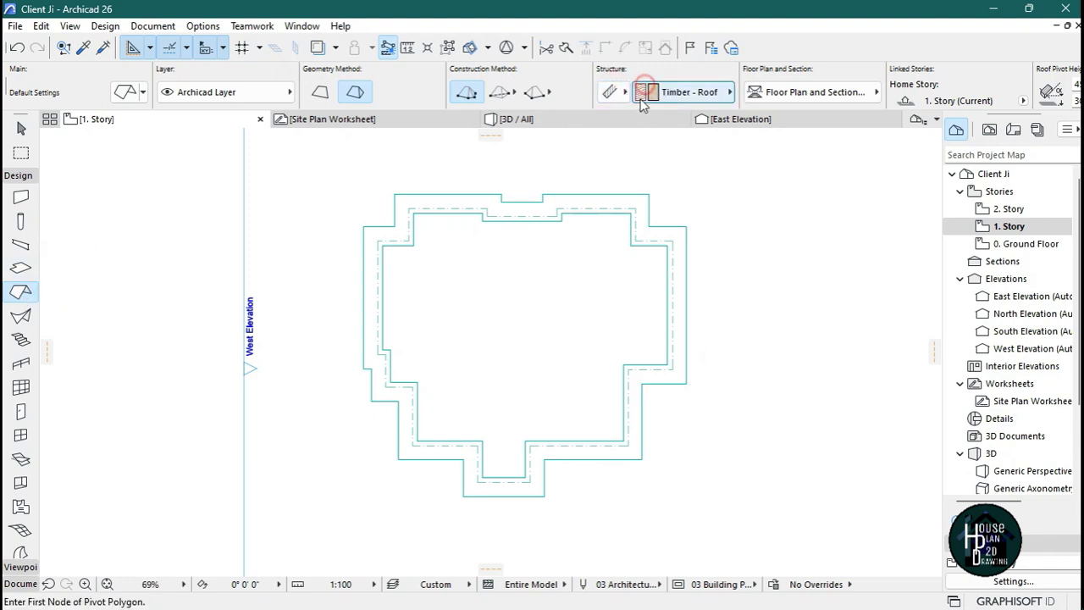
left_click(690, 99)
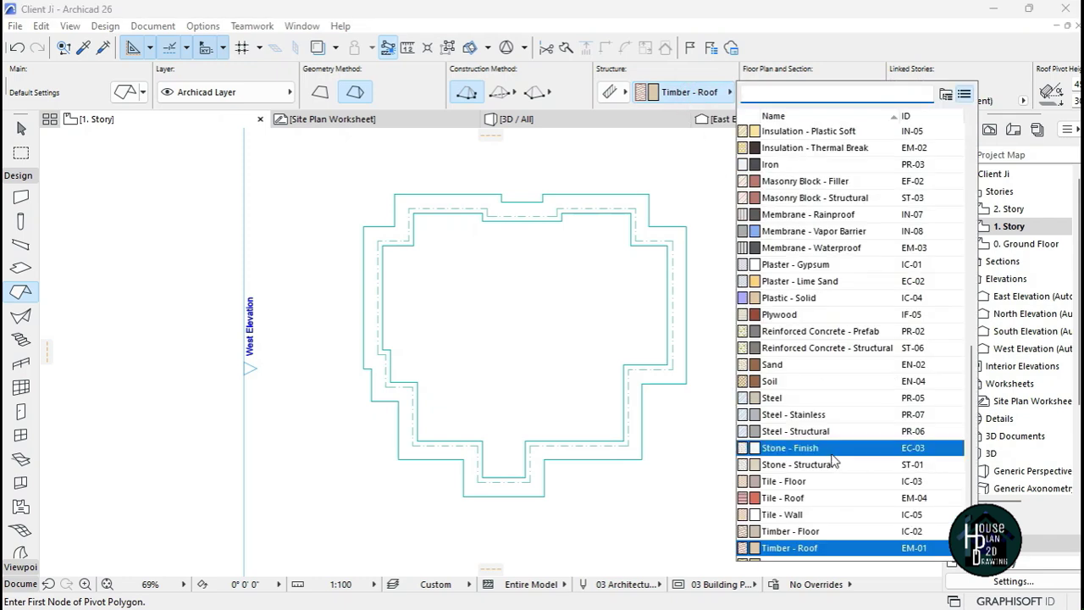
left_click(808, 499)
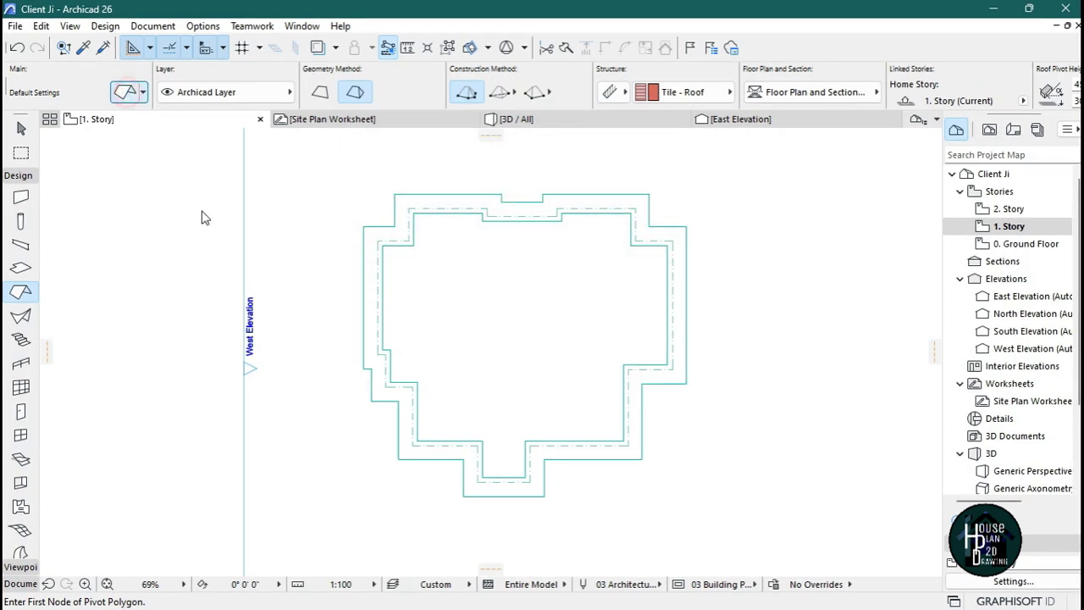
- Configure the roof defaults with a thickness of 25, a custom edge angle of 1° and a pitch of 37°
key("ctrl+t")
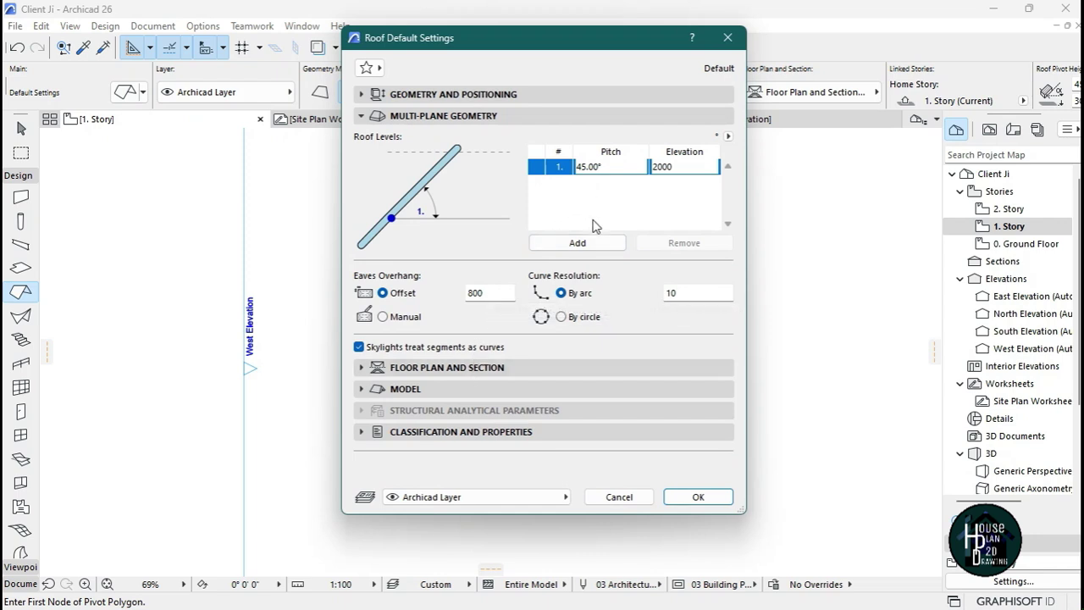
left_click(433, 95)
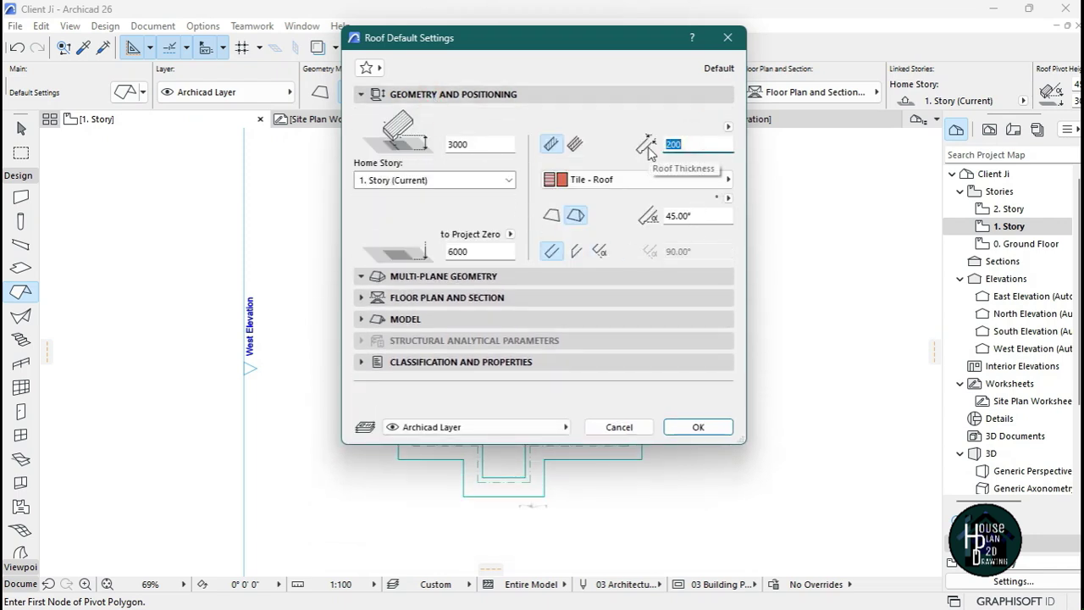
type("5")
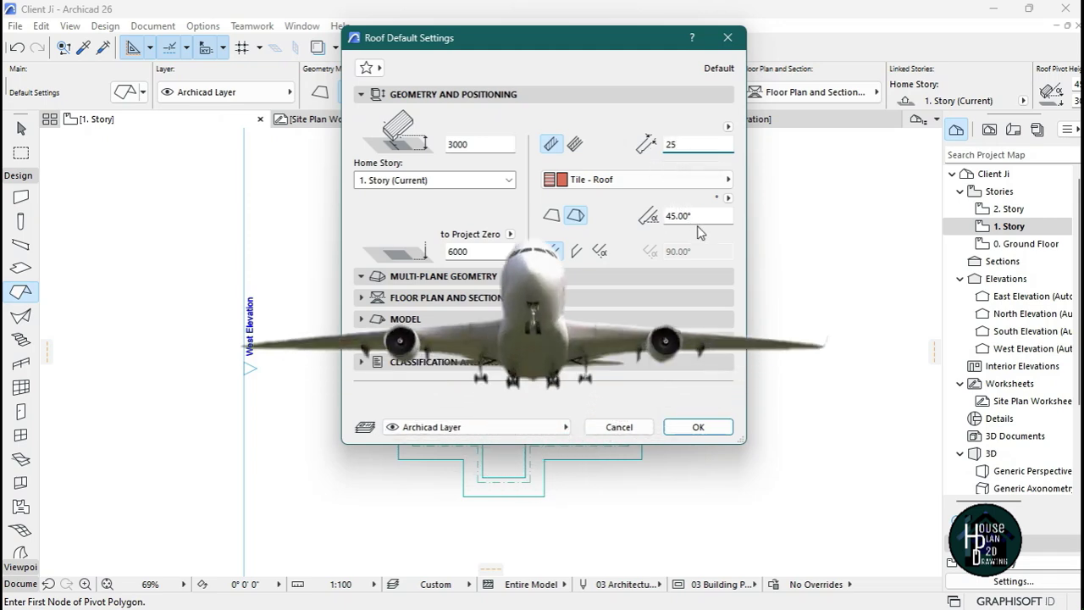
left_click(598, 252)
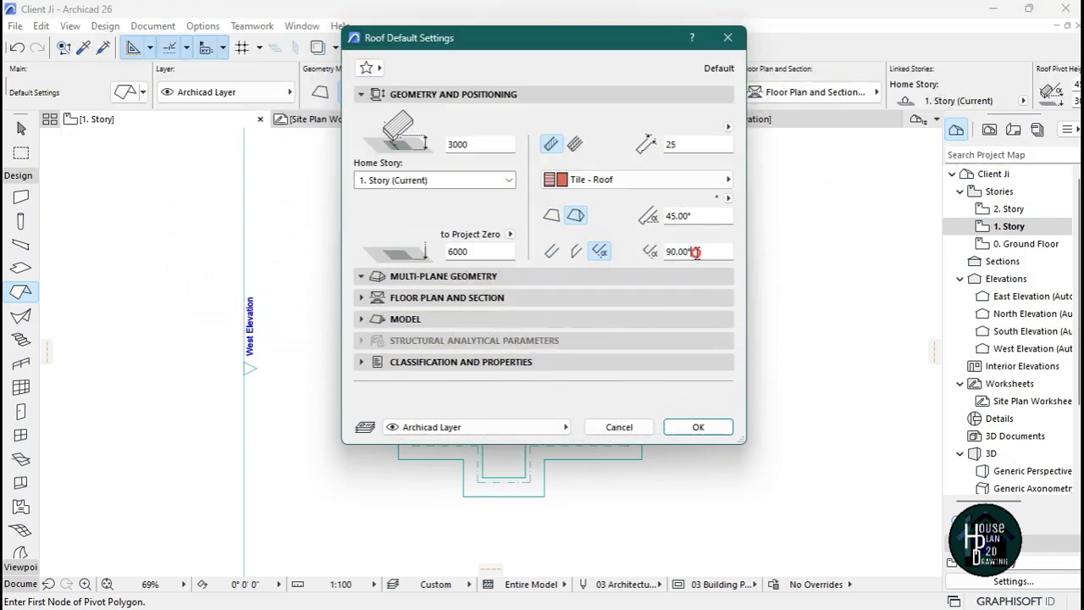
type("1")
left_click(714, 215)
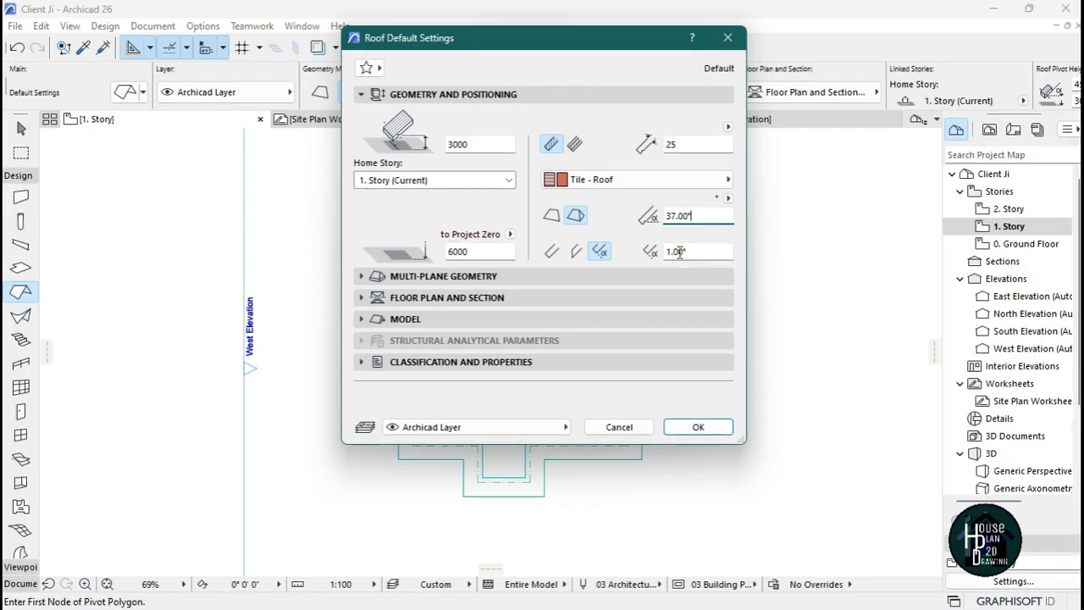
left_click(697, 427)
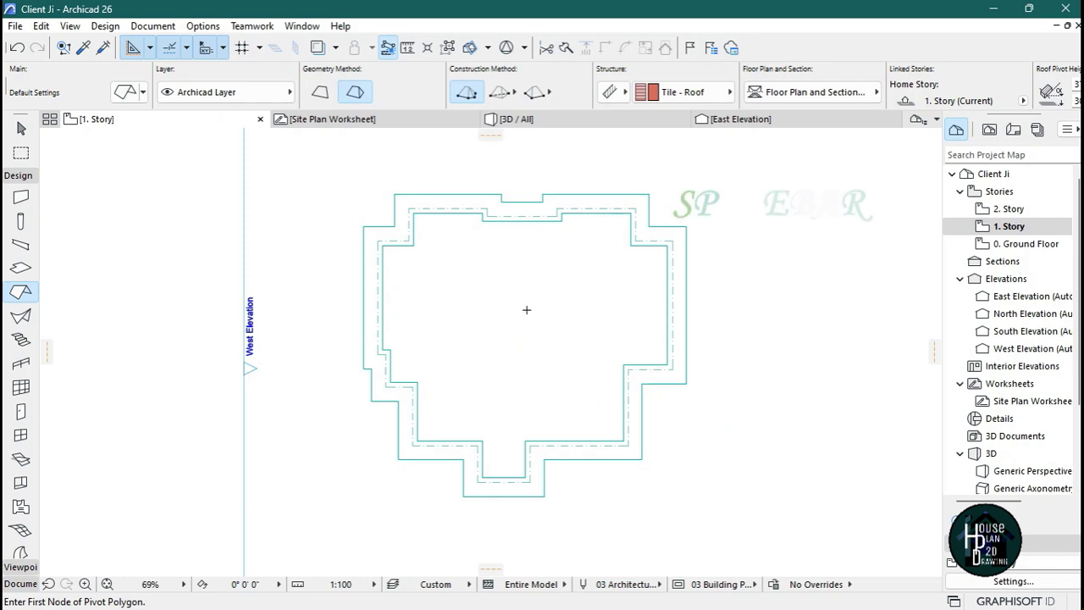
- Generate the multi-plane roof with the Magic Wand from the facia beam's inner outline and check it in the 3D view
left_click(616, 222)
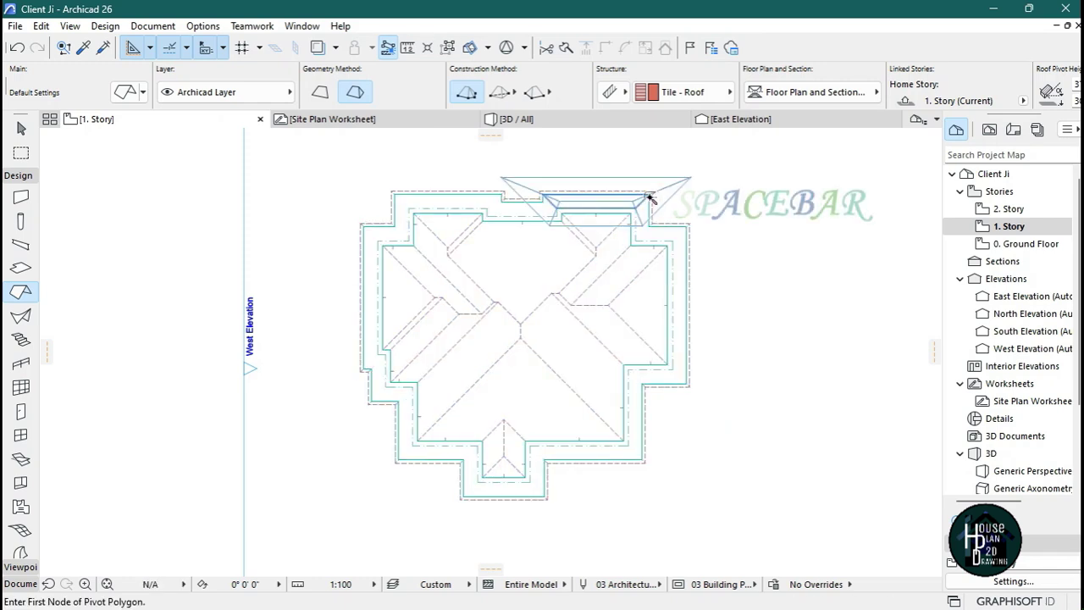
key("Escape")
left_click(555, 126)
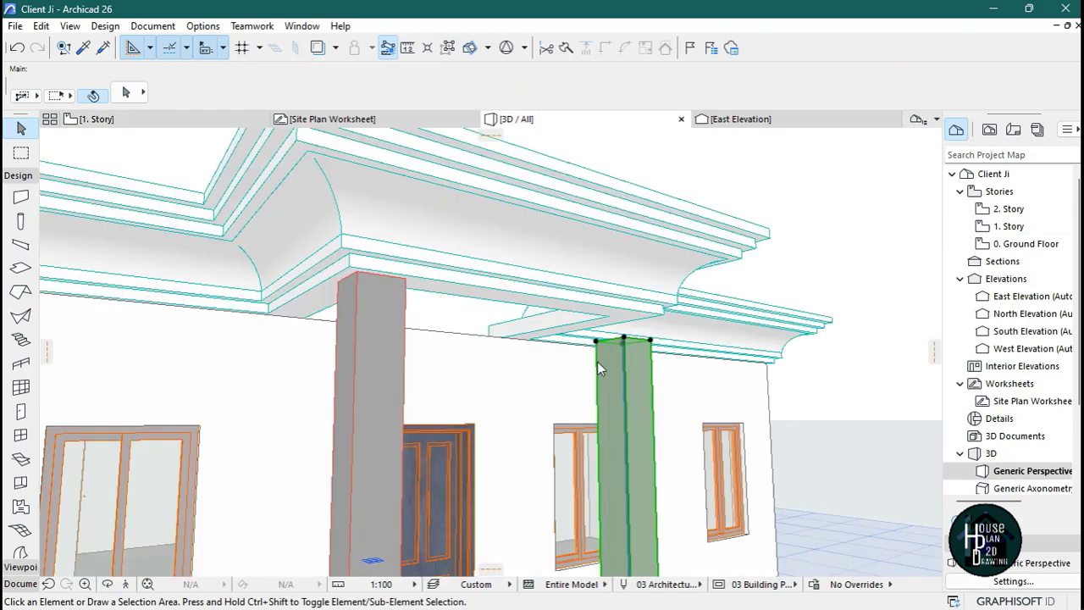
scroll(368, 461, "down", 5)
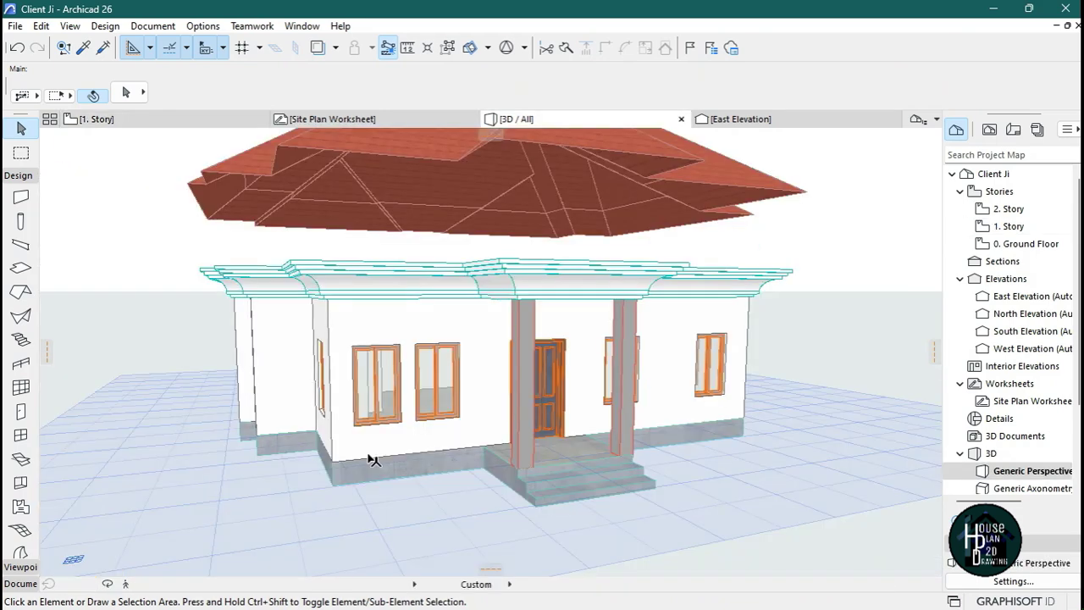
left_click(126, 585)
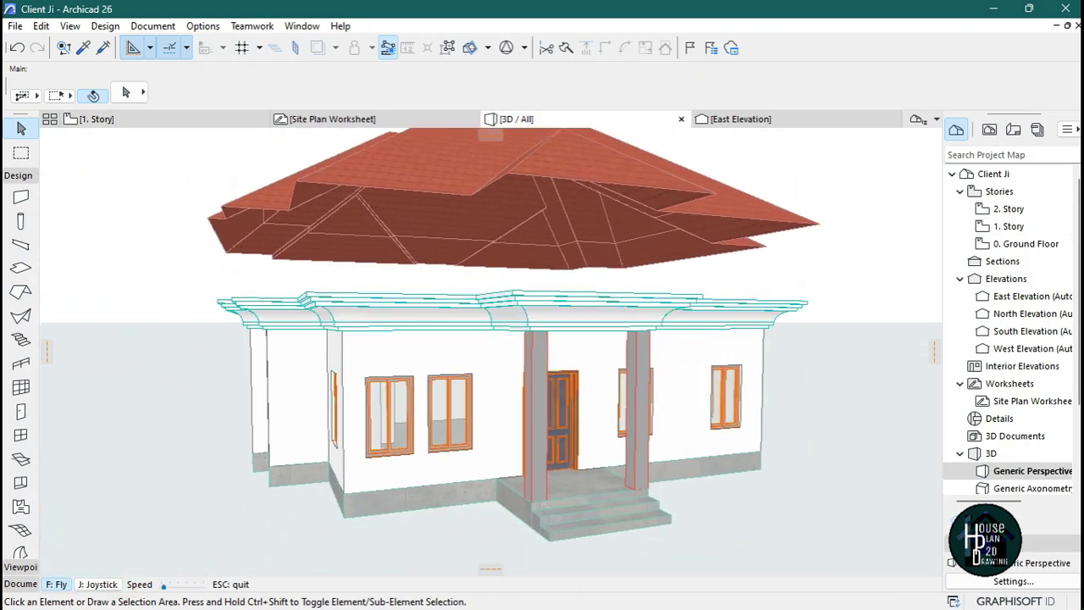
key("Escape")
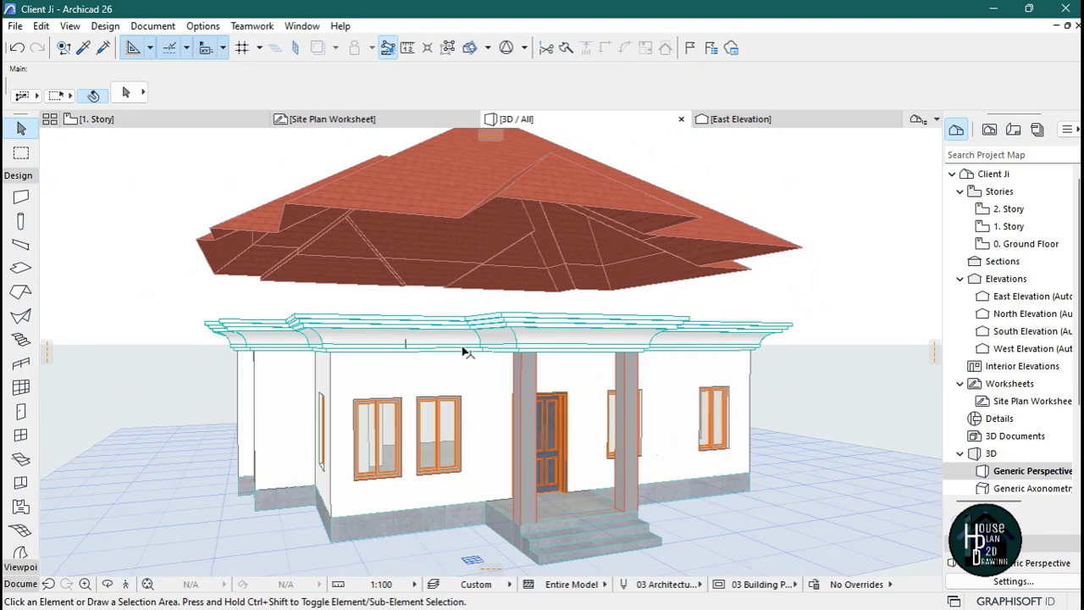
- Open the South Elevation and examine the roof's height relative to the top of the facia moulding
left_click(96, 119)
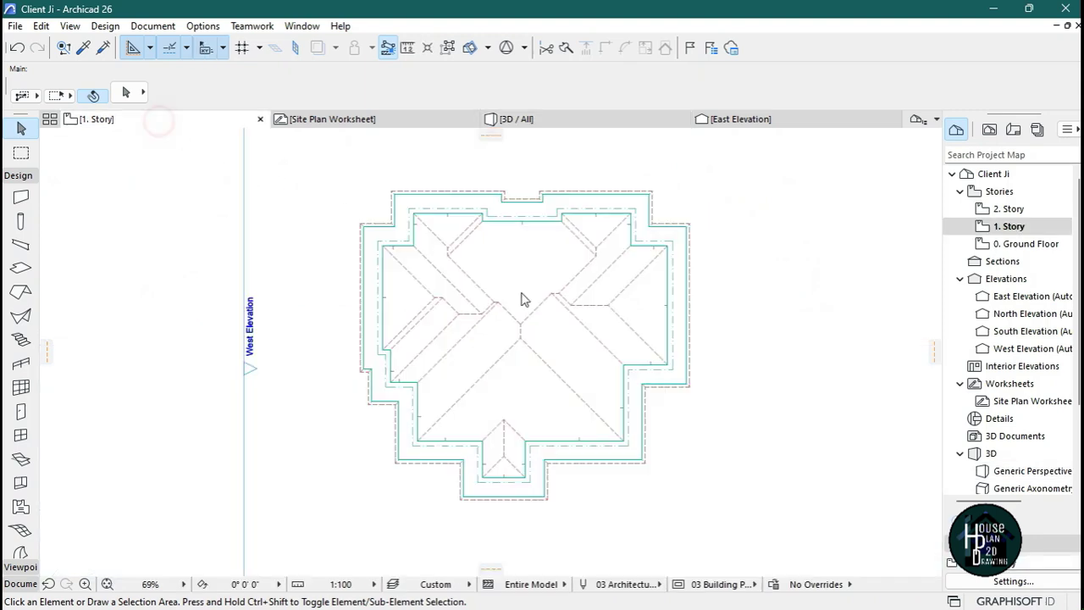
double_click(1025, 244)
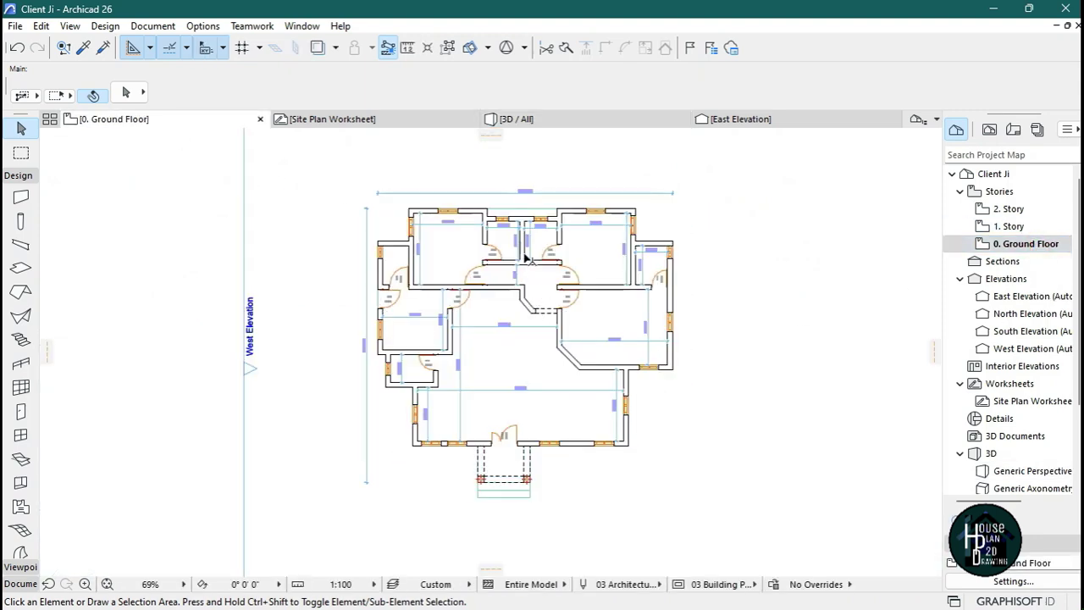
scroll(525, 318, "down", 5)
scroll(525, 315, "up", 4)
scroll(550, 502, "up", 2)
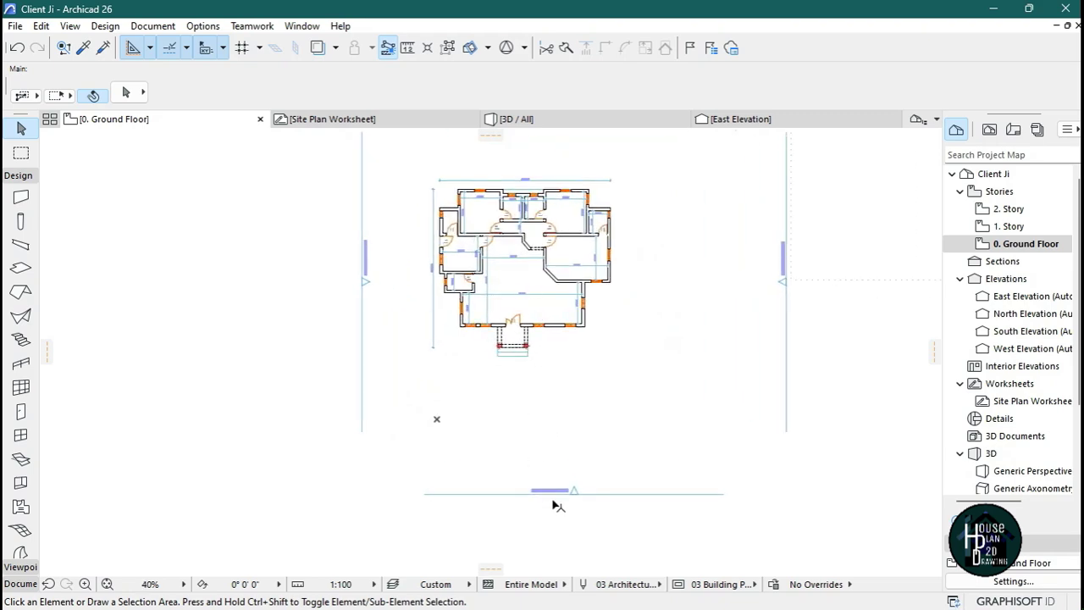
scroll(483, 255, "up", 3)
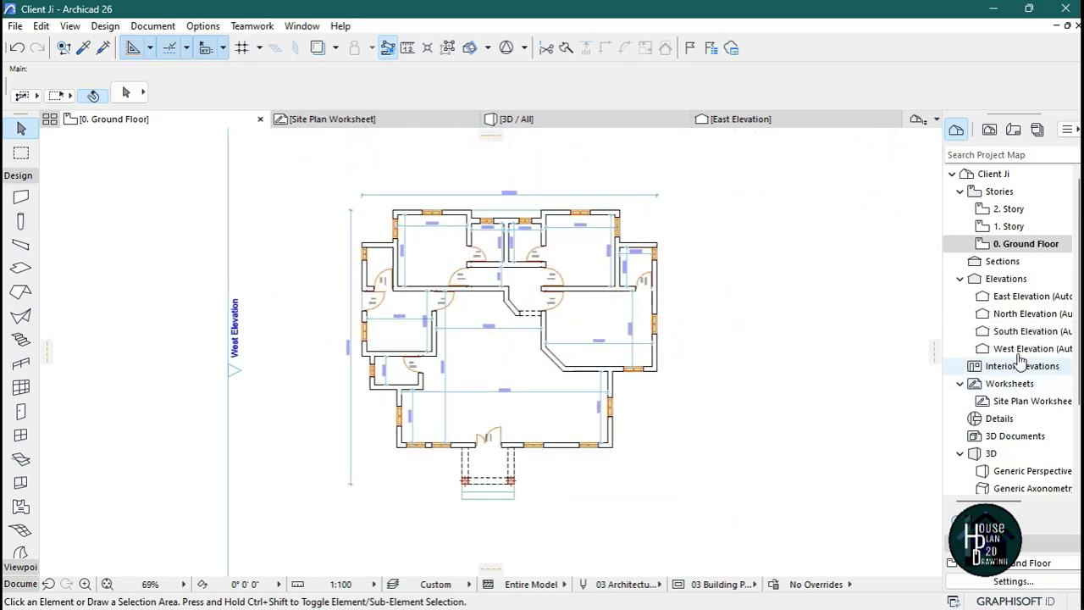
double_click(1029, 331)
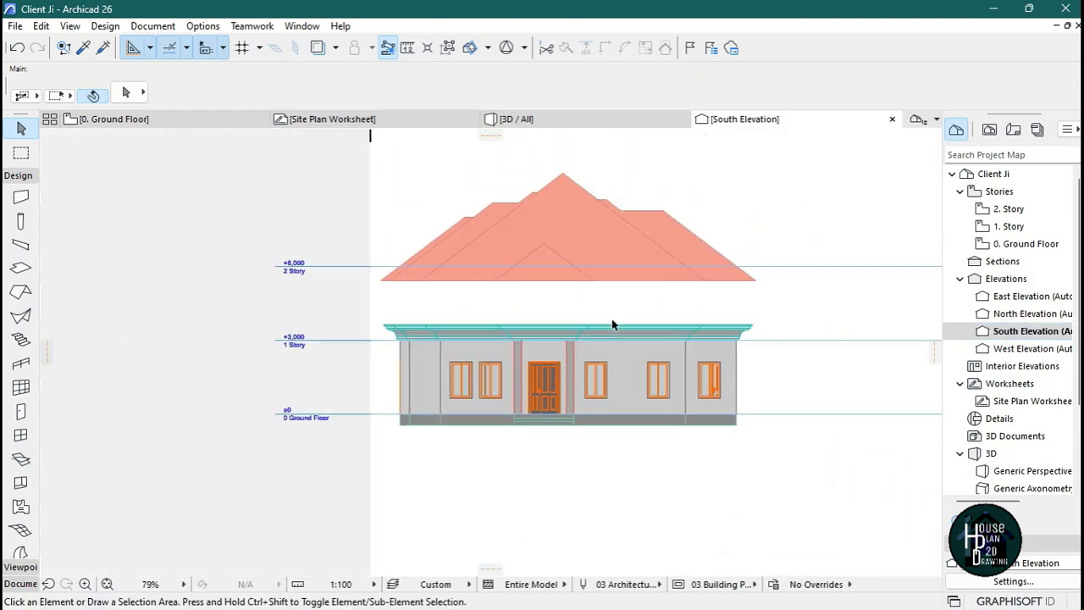
scroll(476, 337, "up", 1)
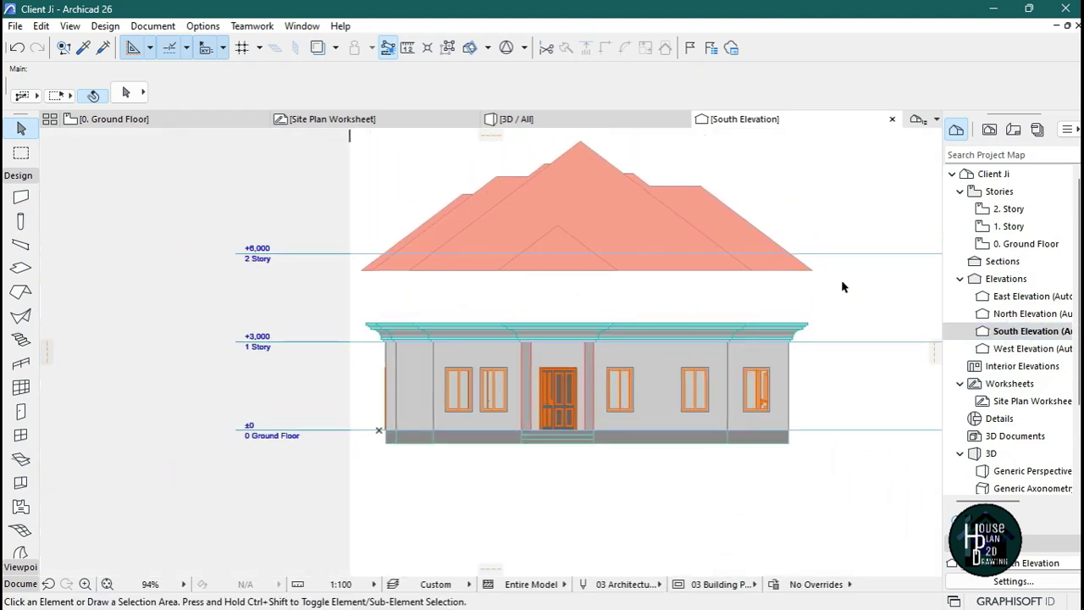
- Select the roof in the South Elevation and move it vertically down to just above the top of the facia moulding
scroll(830, 279, "up", 4)
left_click(745, 253)
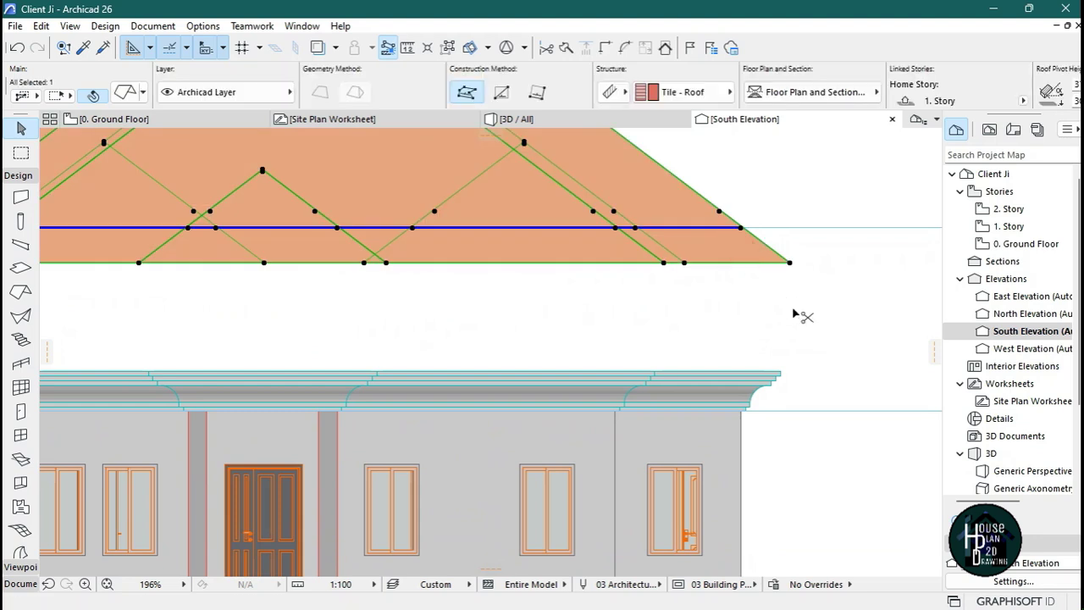
left_click(789, 266)
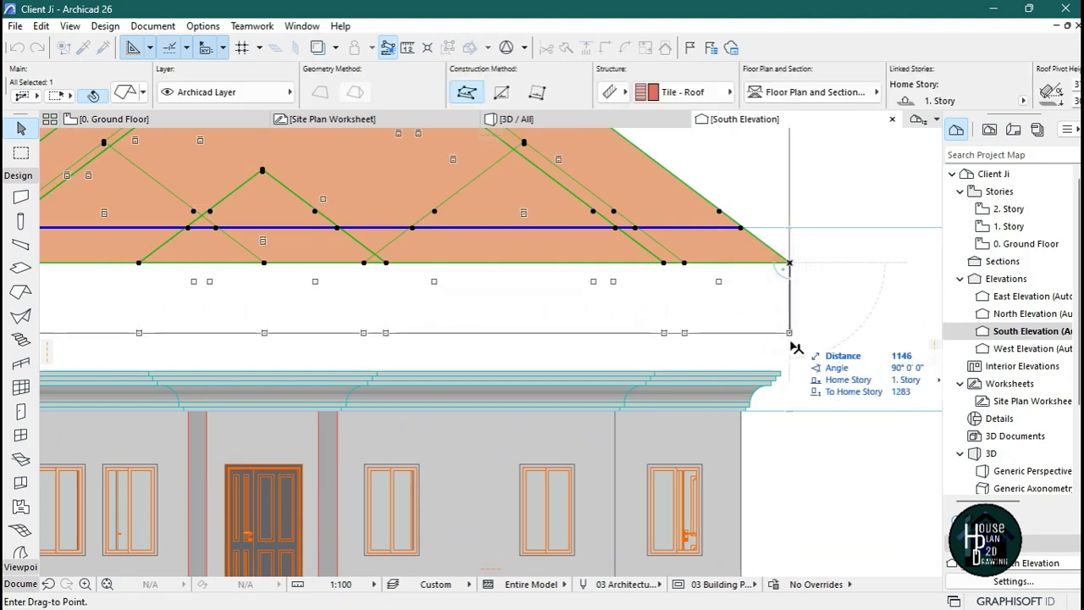
scroll(789, 368, "down", 2)
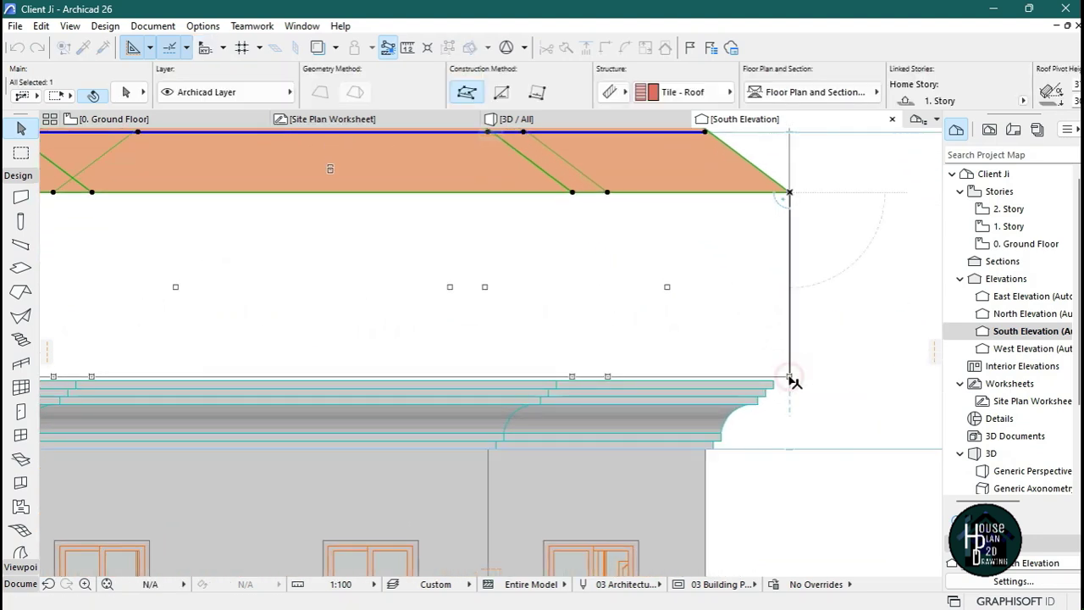
left_click(789, 377)
scroll(786, 373, "down", 7)
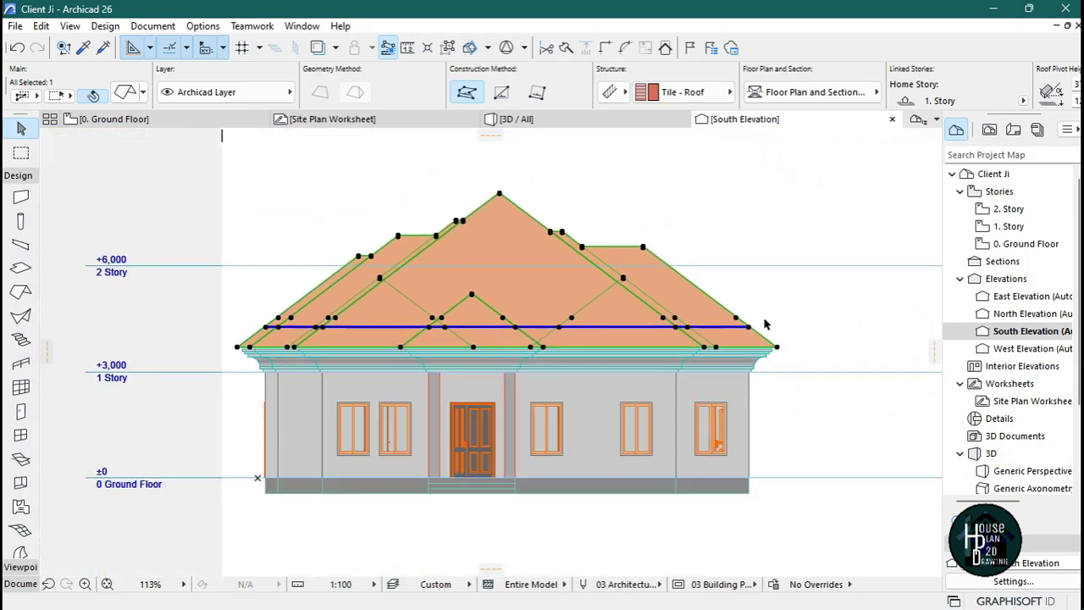
- Set the selected multi-plane roof's eaves overhang offset to 650
scroll(782, 345, "up", 6)
scroll(782, 344, "up", 7)
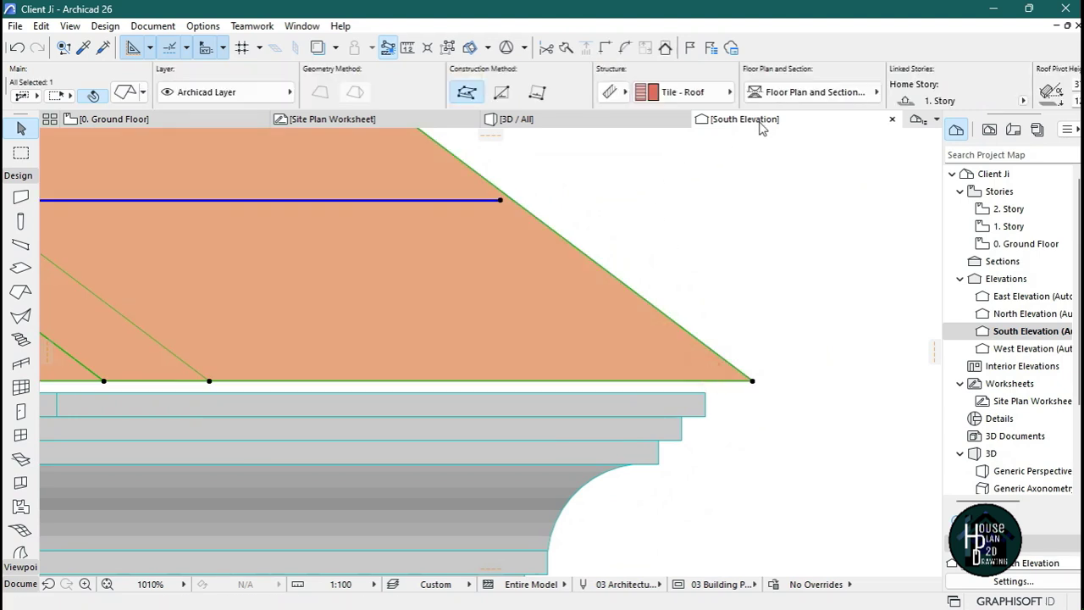
double_click(555, 256)
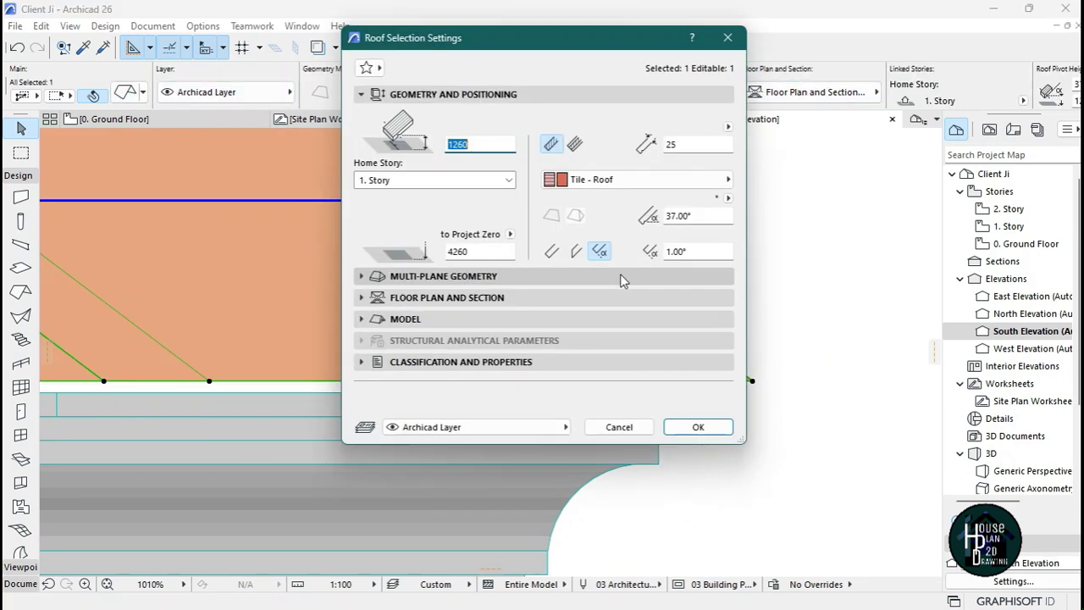
left_click(470, 278)
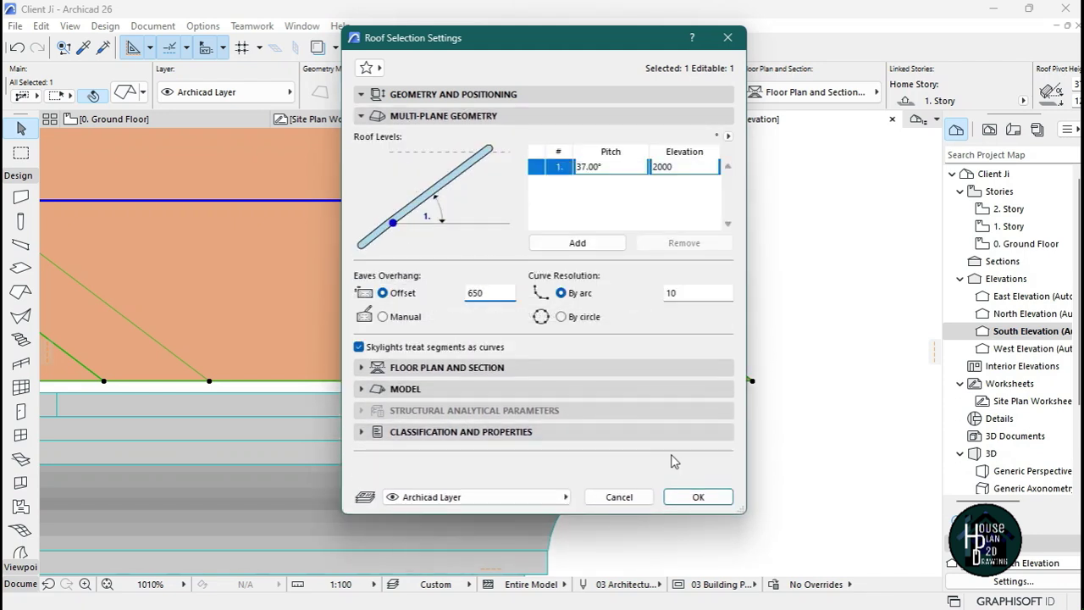
left_click(698, 498)
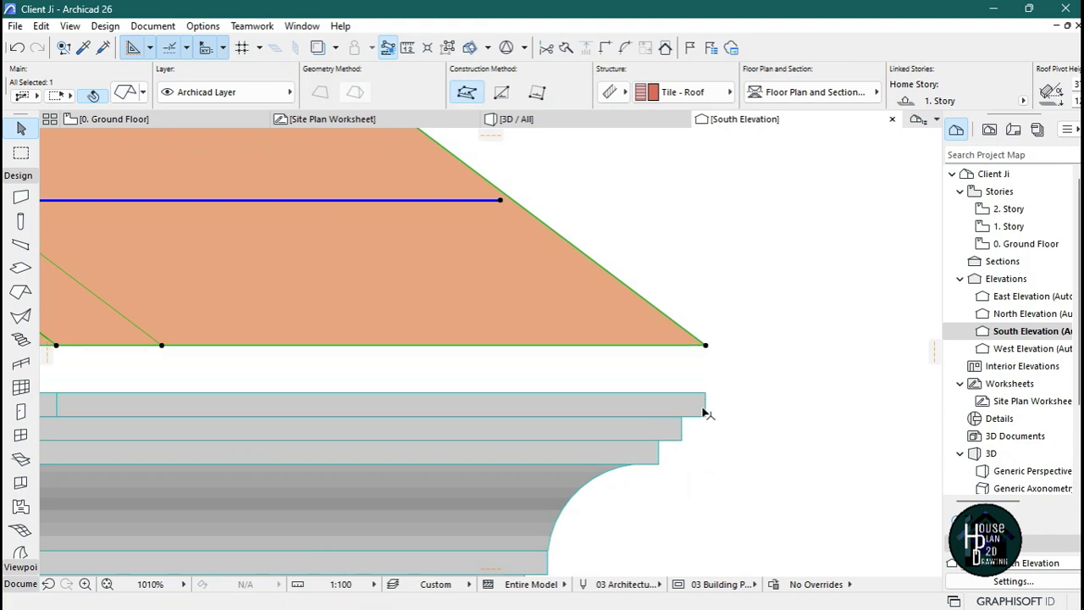
- Move the roof vertically down from its eaves corner onto the top edge of the facia moulding and deselect it
left_click(706, 347)
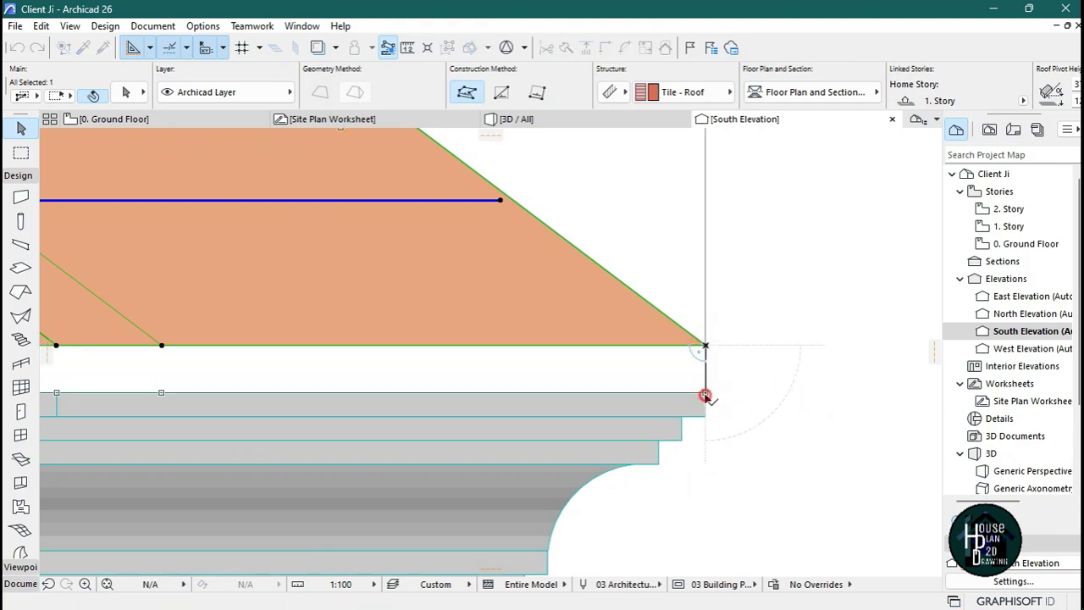
left_click(704, 393)
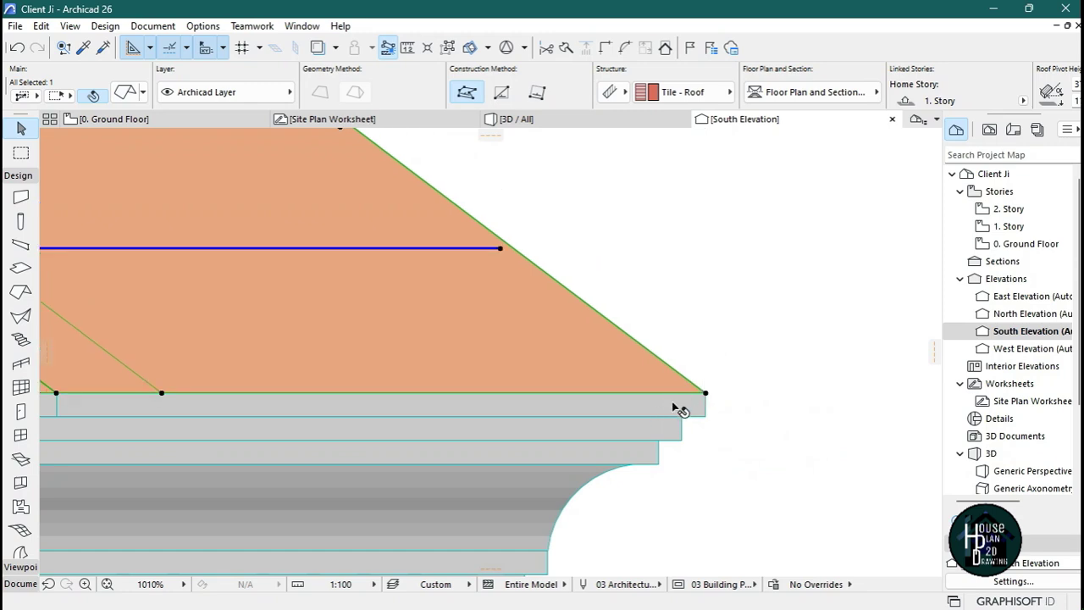
scroll(677, 408, "down", 10)
key("Escape")
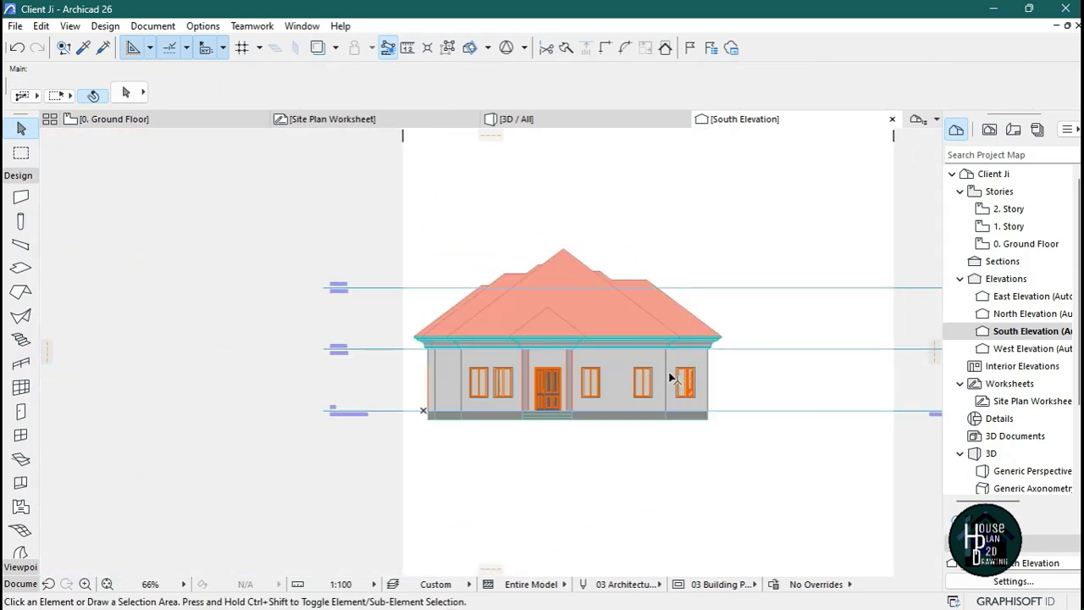
scroll(609, 351, "up", 2)
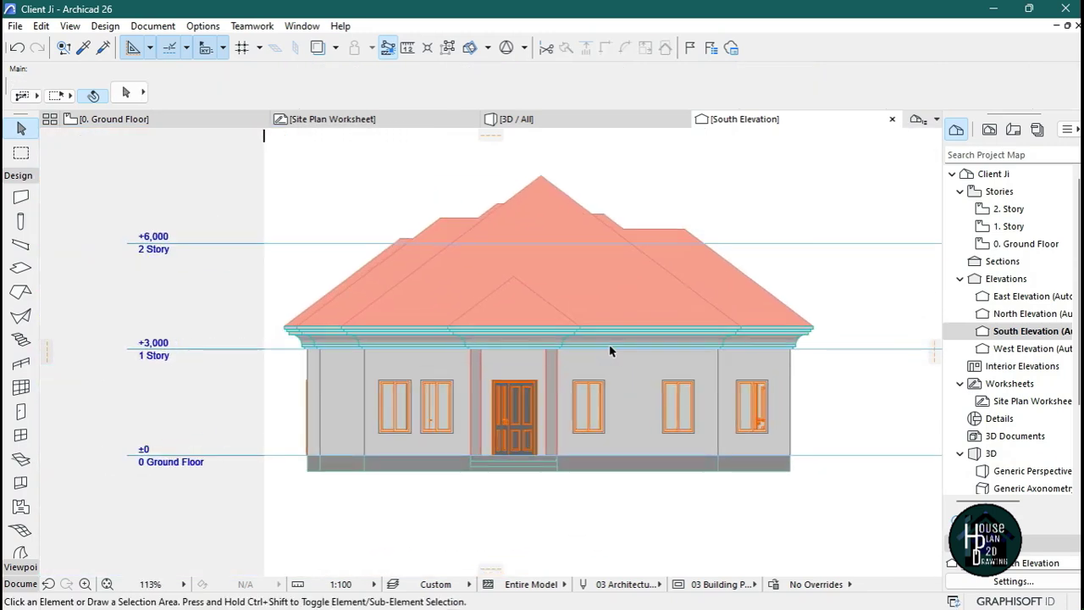
- Open the 3D view and examine the roof and facia moulding from all around the bungalow
left_click(539, 122)
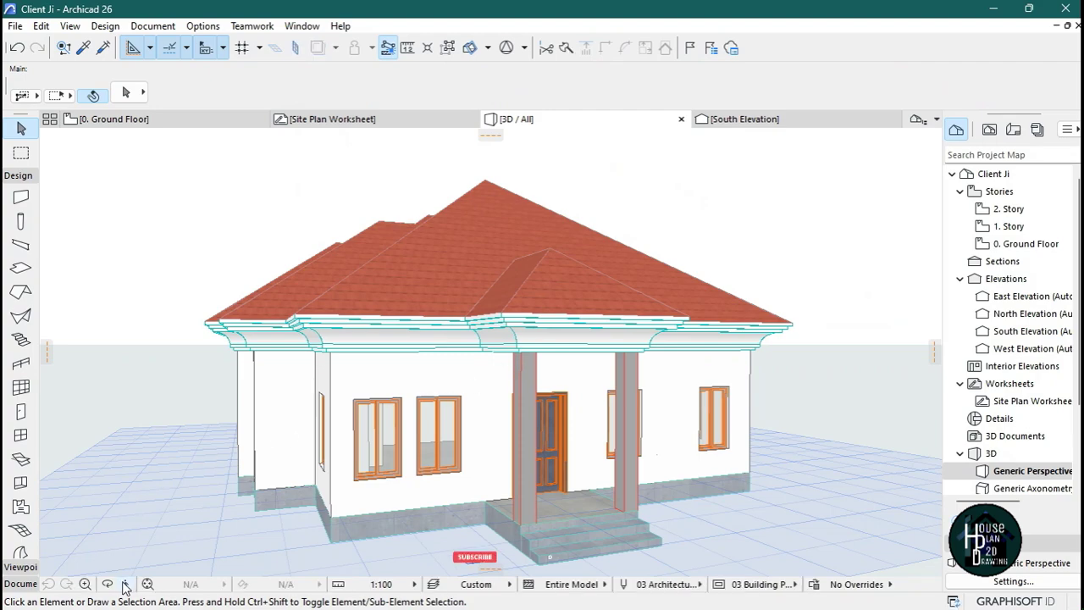
left_click(124, 585)
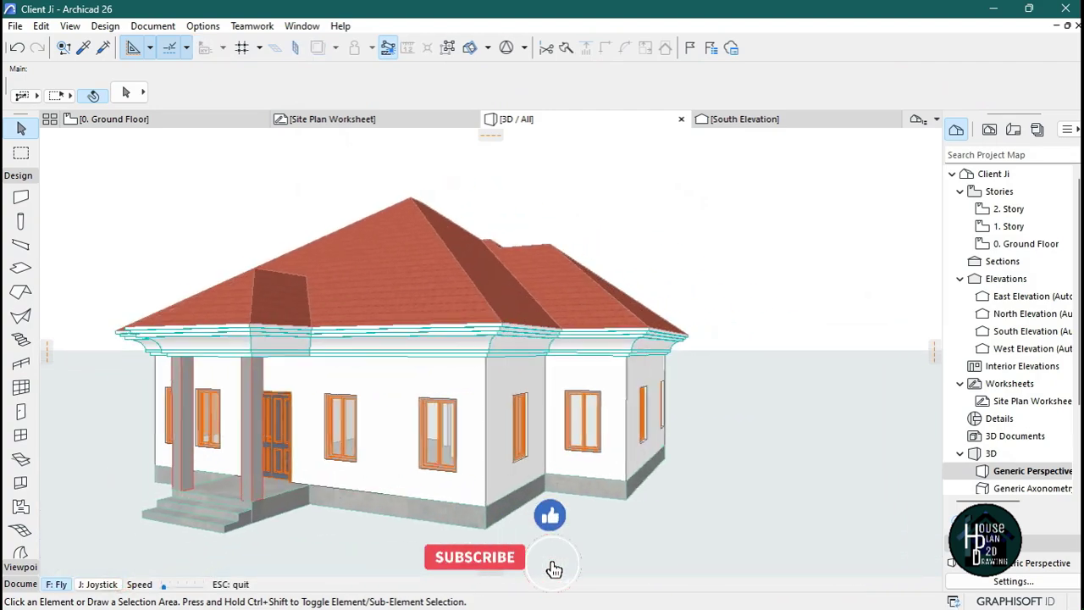
key("Left")
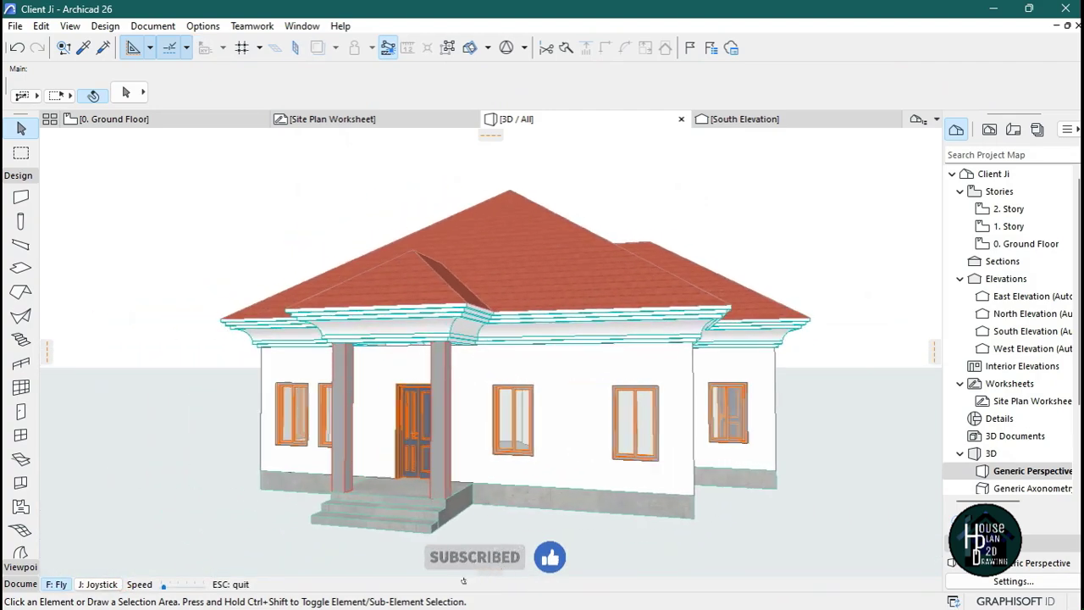
key("Left")
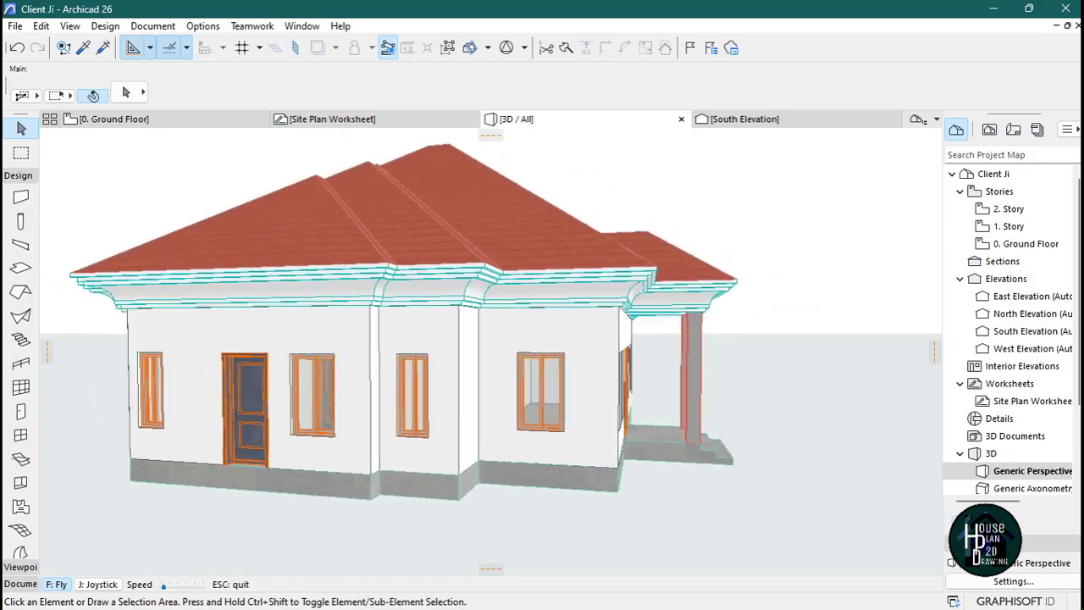
key("Left")
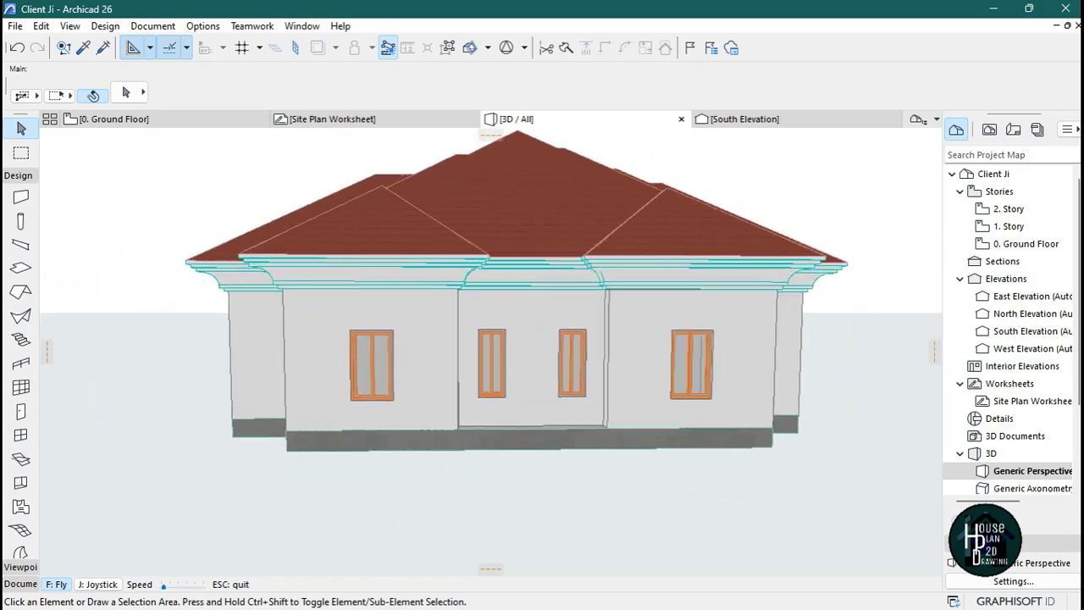
key("Left")
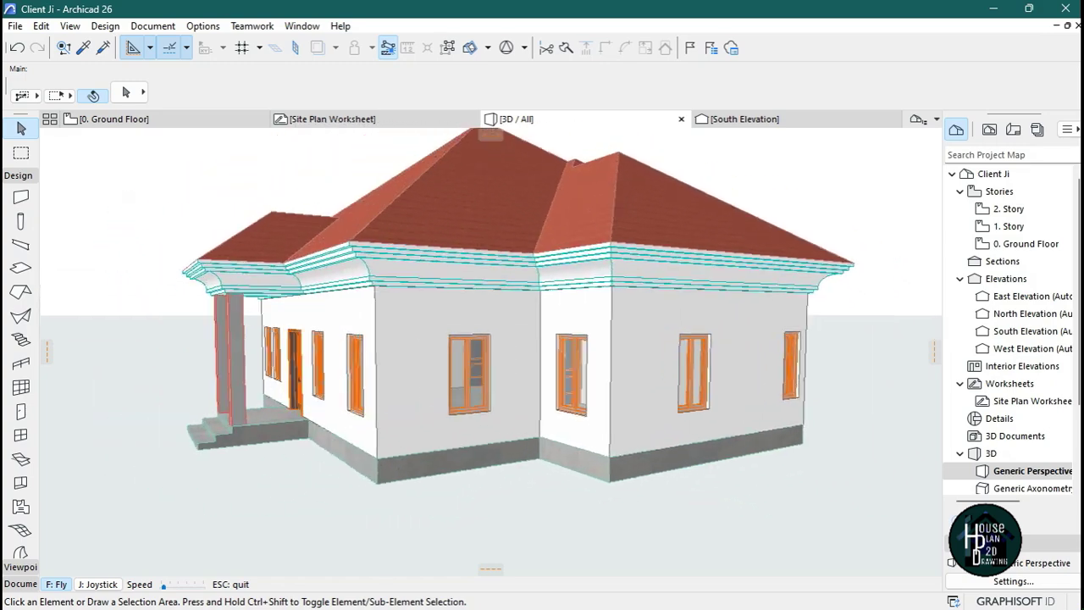
key("Left")
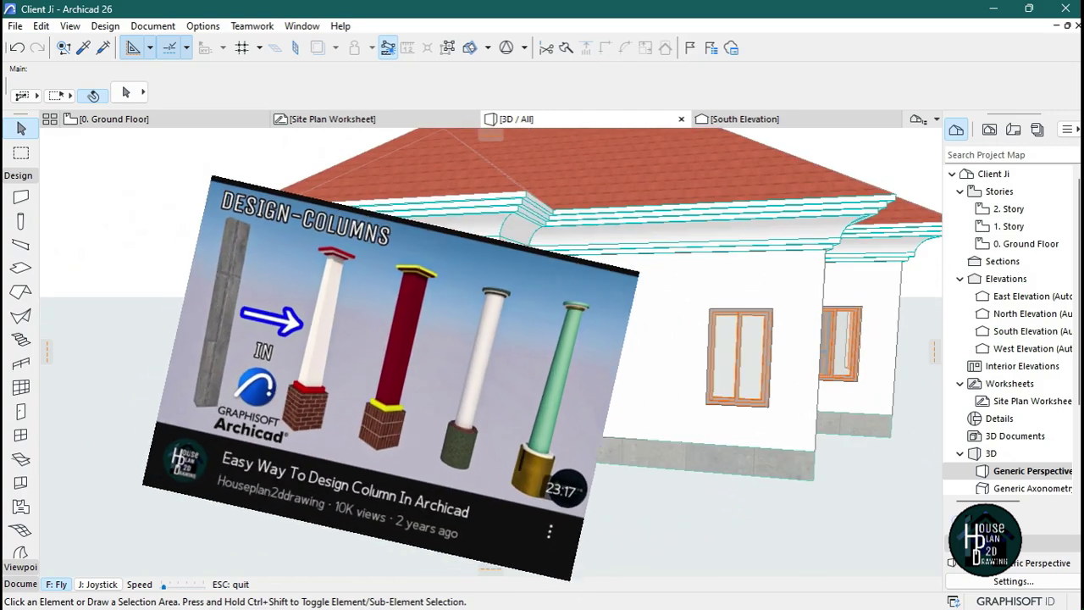
key("Left")
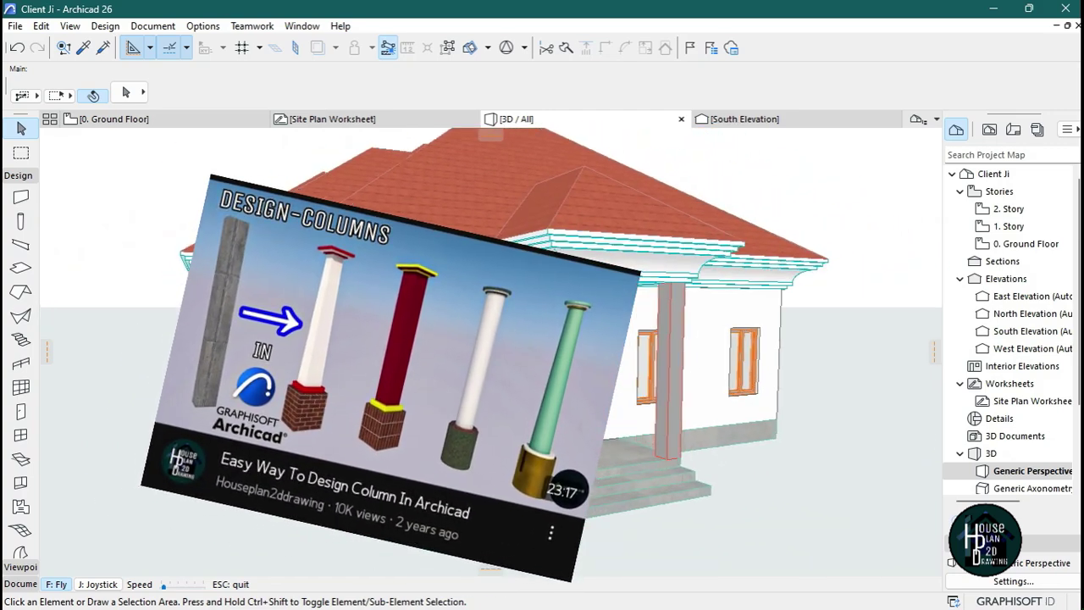
key("Left")
key("Left")
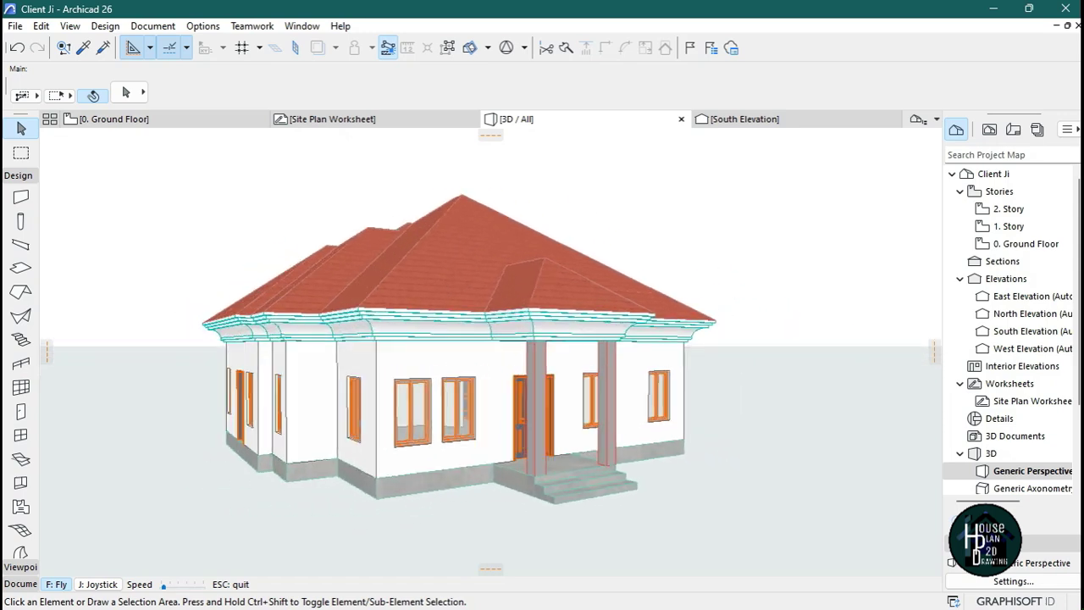
key("Escape")
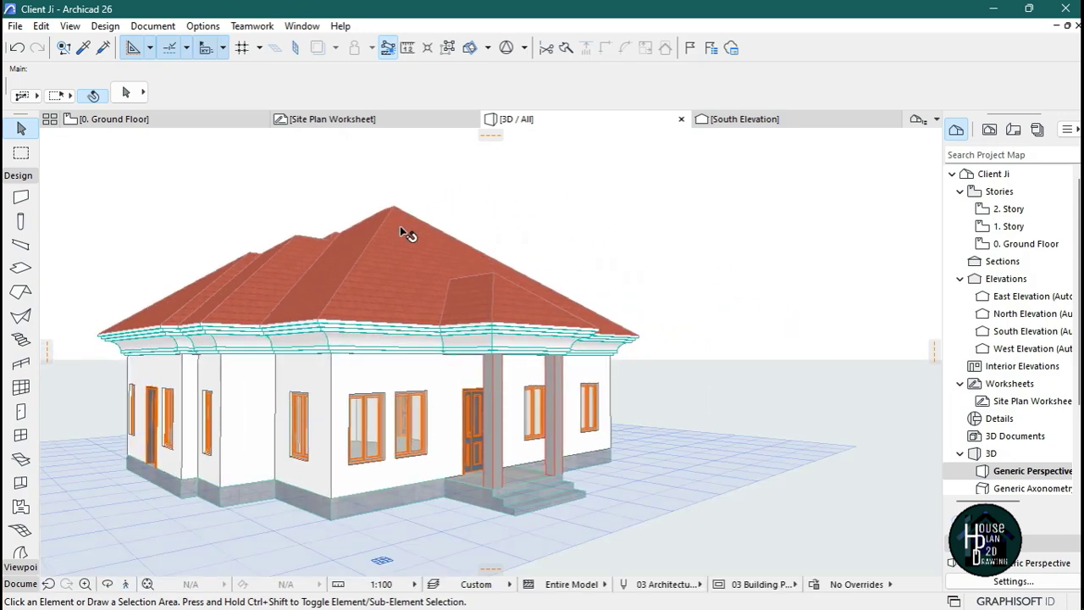
- Examine the bungalow's roof from above and its porch and facia moulding from both front corners in 3D
left_click(125, 583)
key("Page_Up")
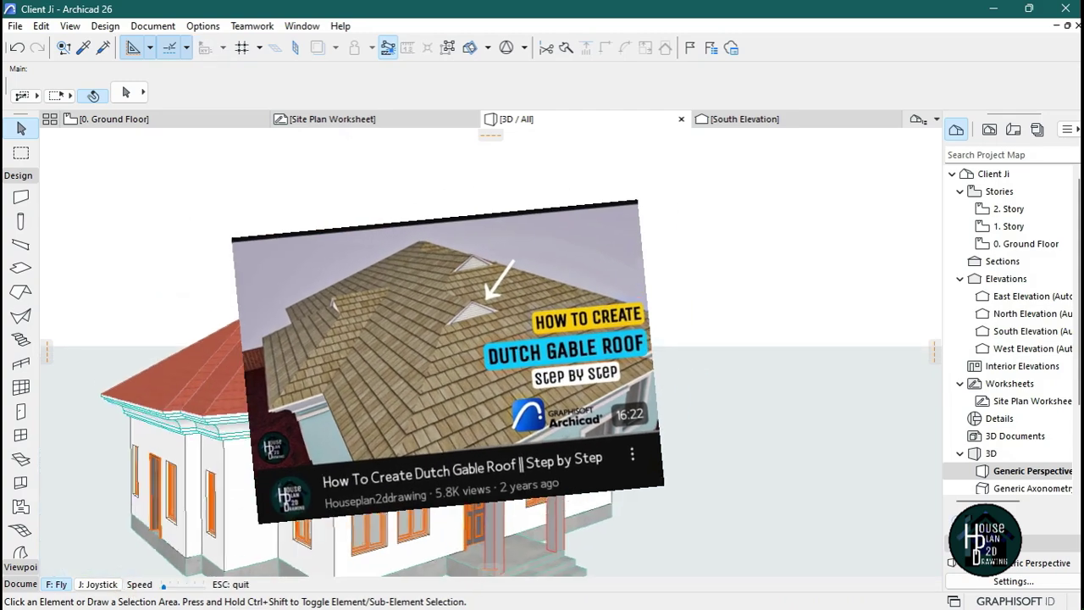
key("Right")
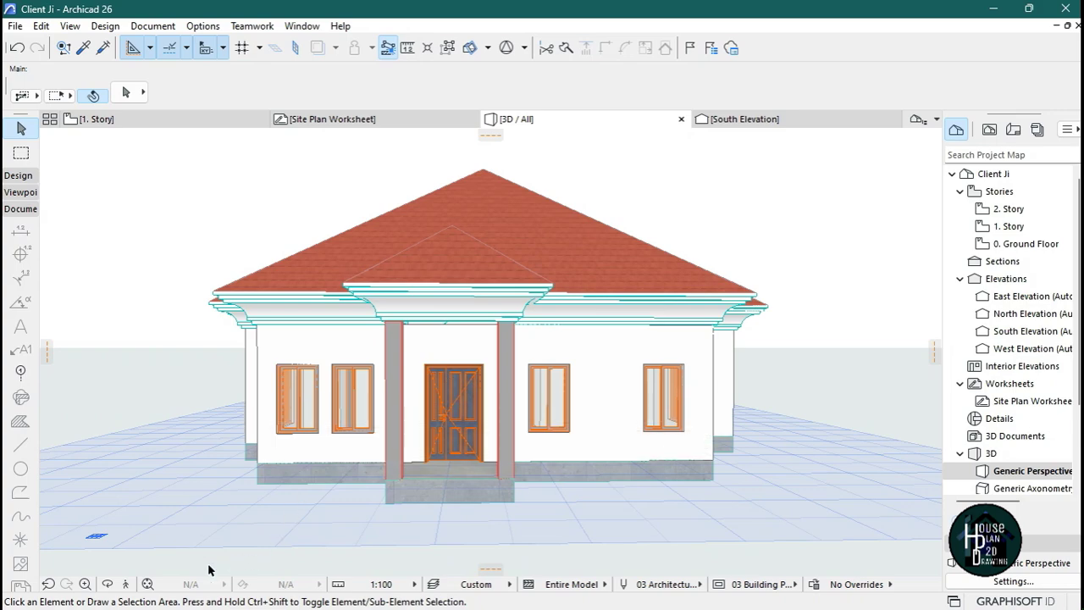
left_click(127, 584)
key("Right")
key("Right")
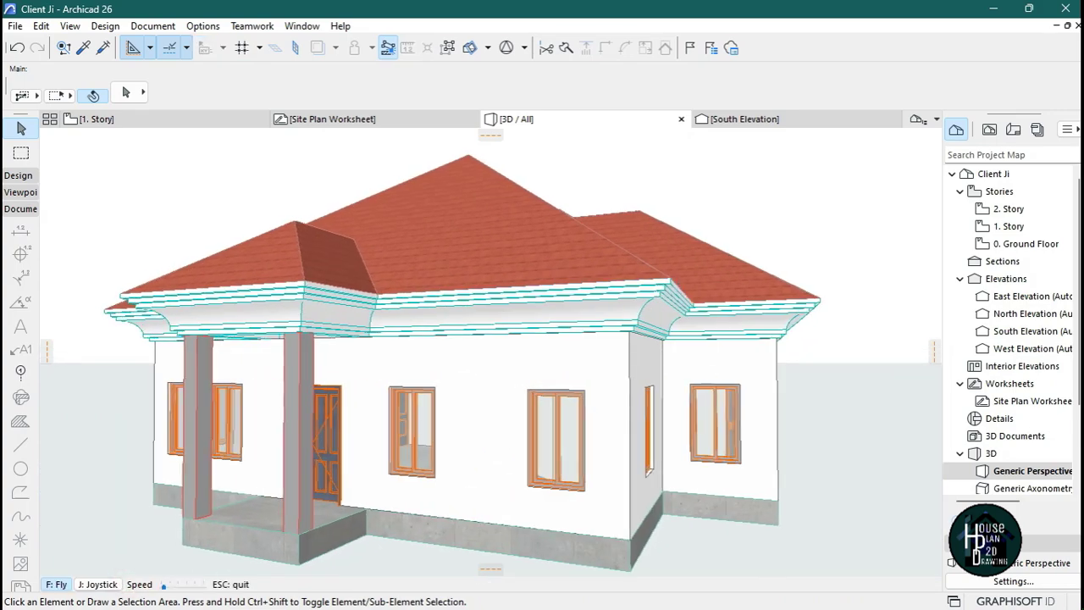
key("Left")
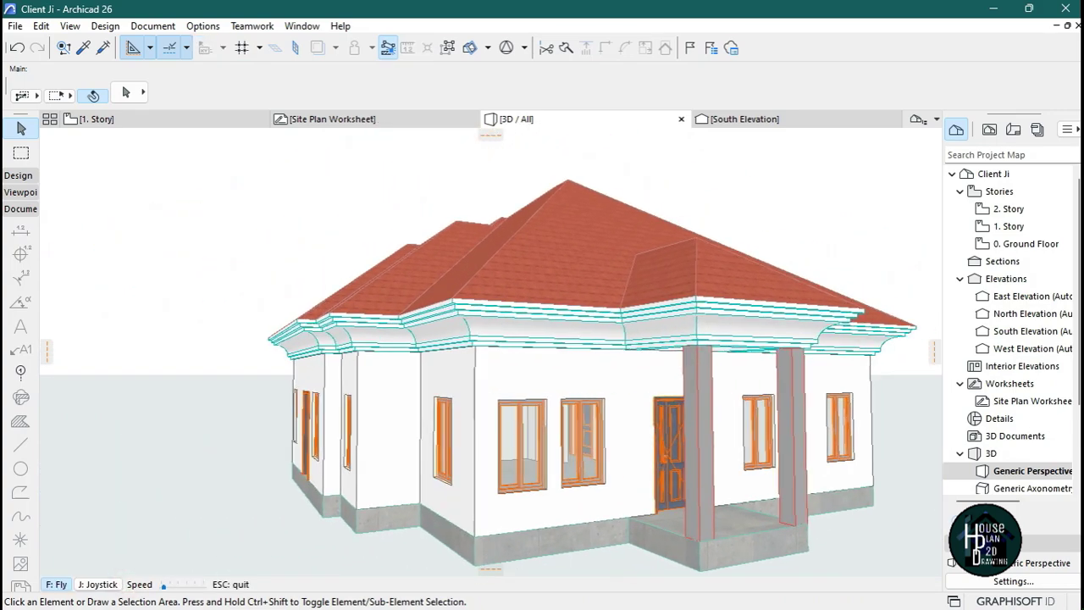
key("Escape")
- Switch to the Other Client project and examine the facia moulding and brick band at the roof corner up close
mouse_move(778, 601)
mouse_move(717, 598)
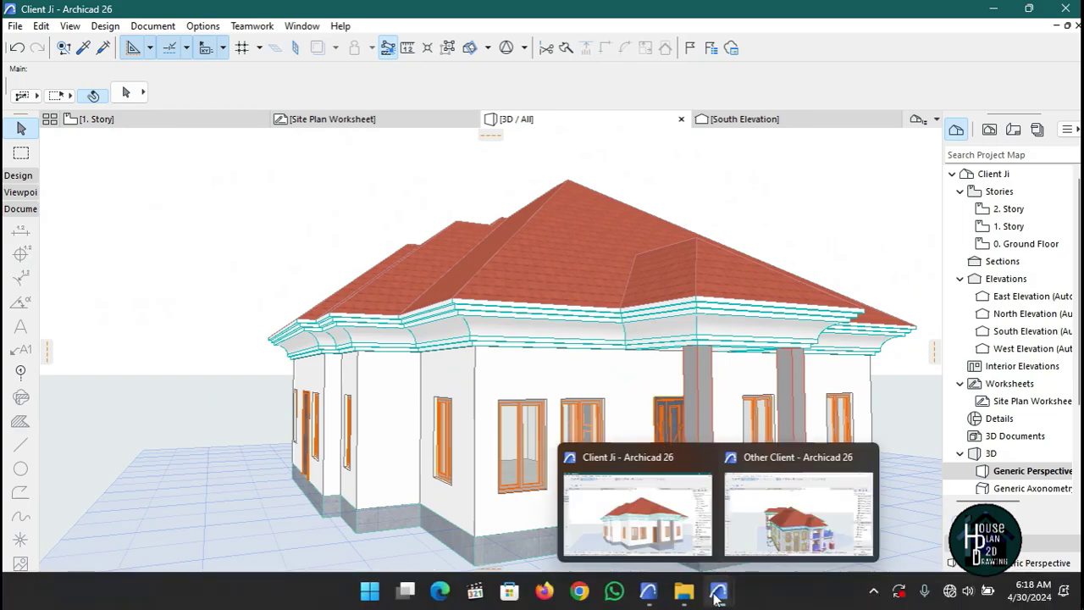
left_click(804, 506)
left_click(126, 584)
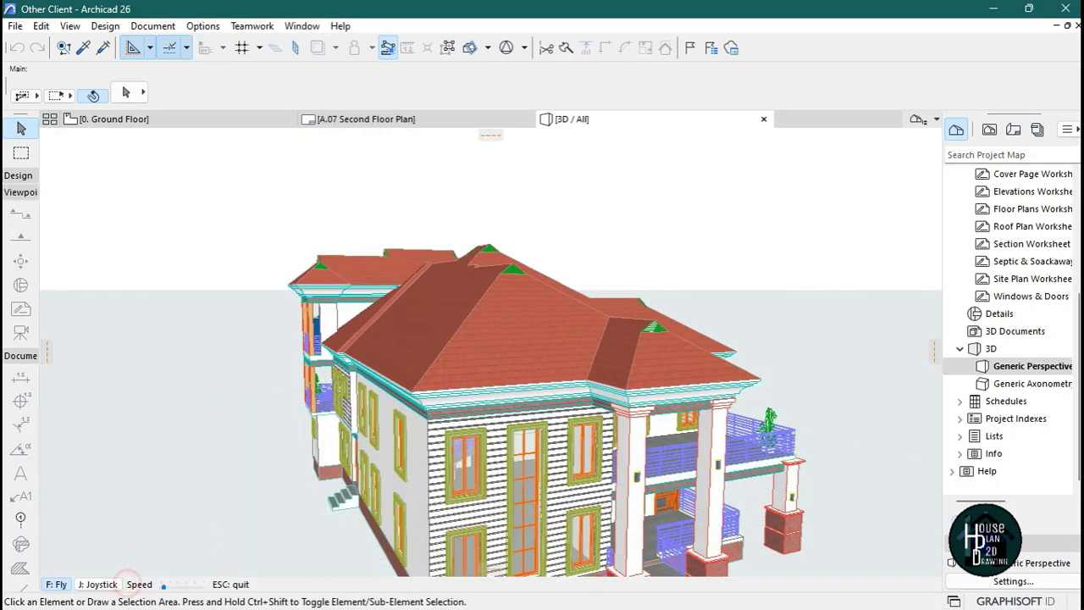
key("Up")
key("Up")
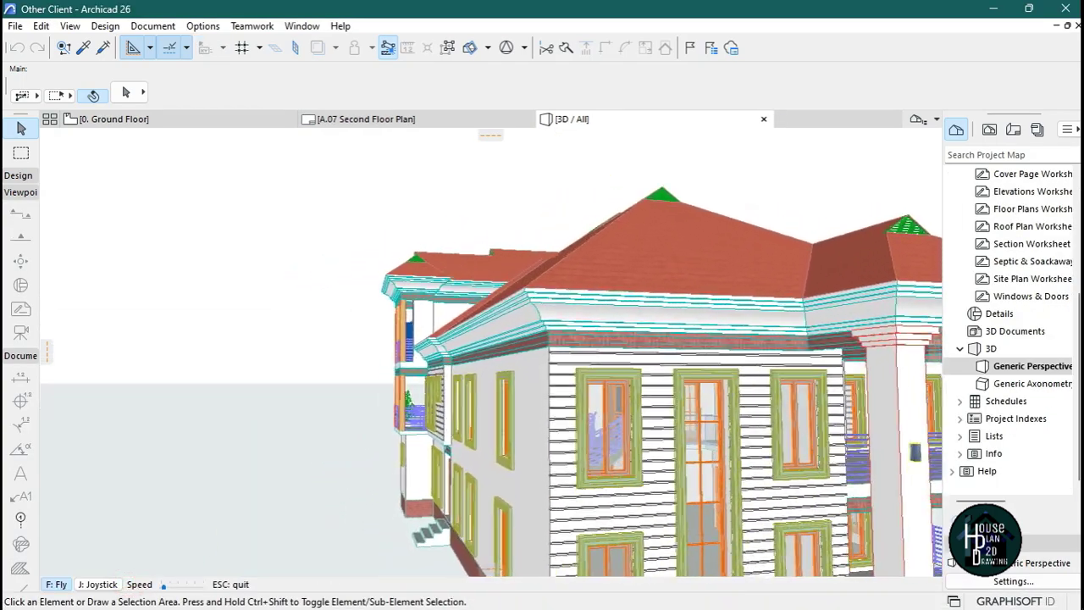
key("Escape")
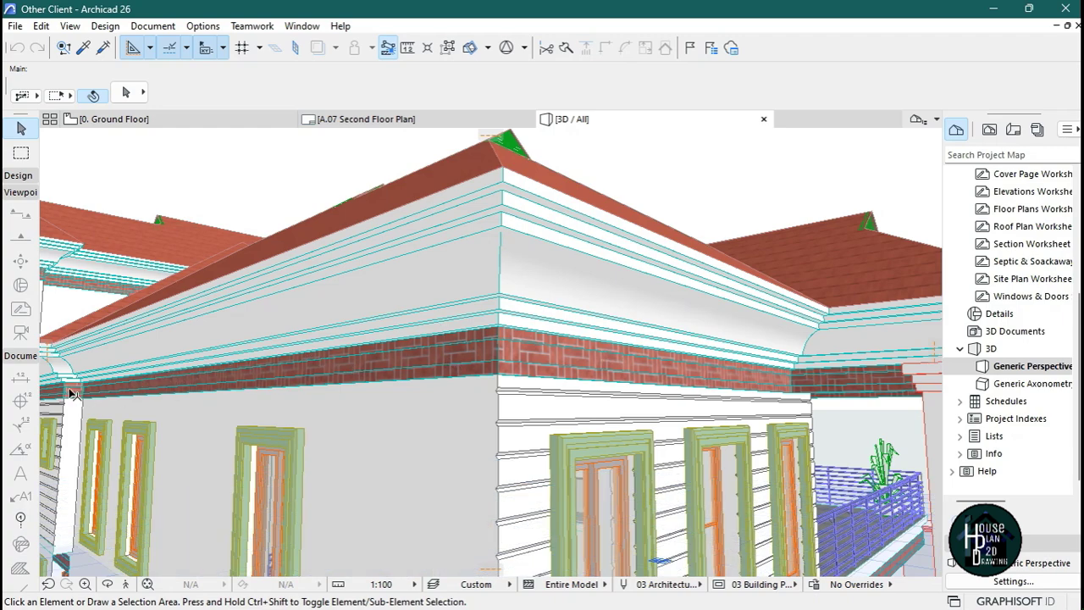
left_click(504, 221)
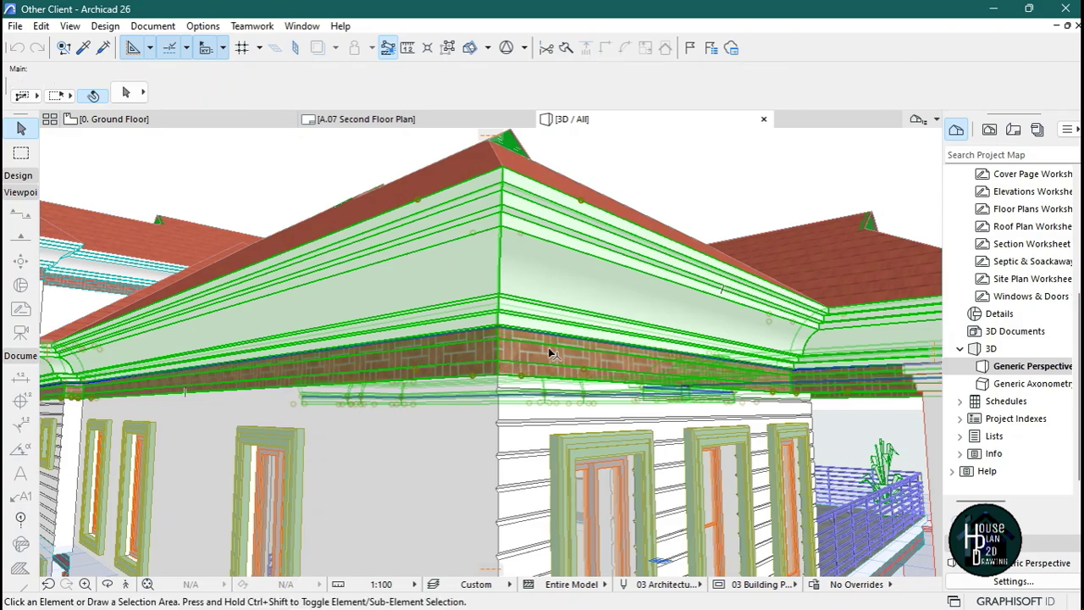
key("Escape")
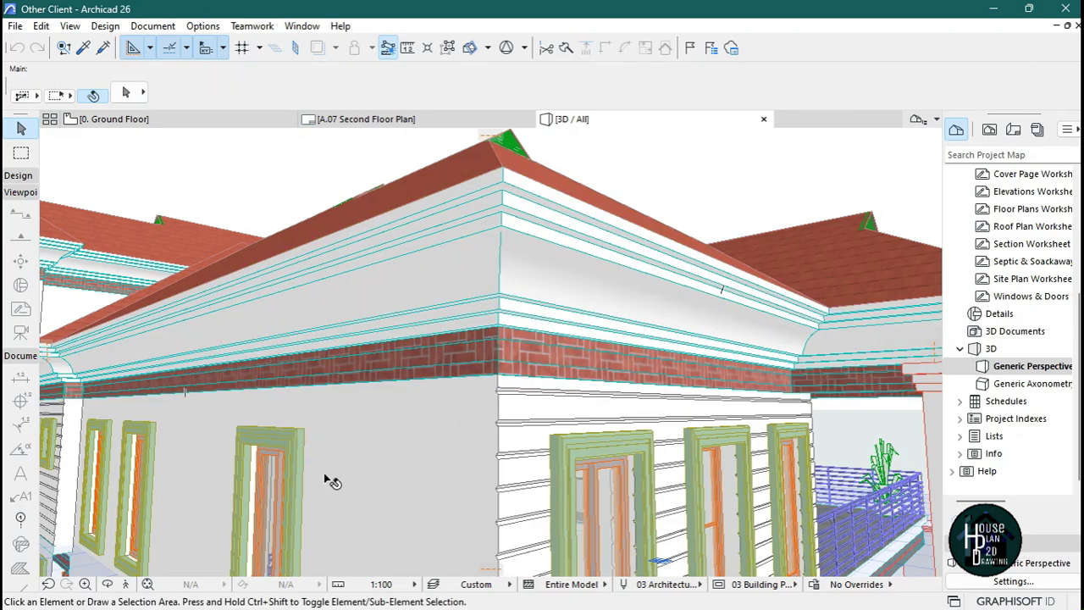
- Examine the whole Other Client building from its front corner in the 3D view
left_click(143, 579)
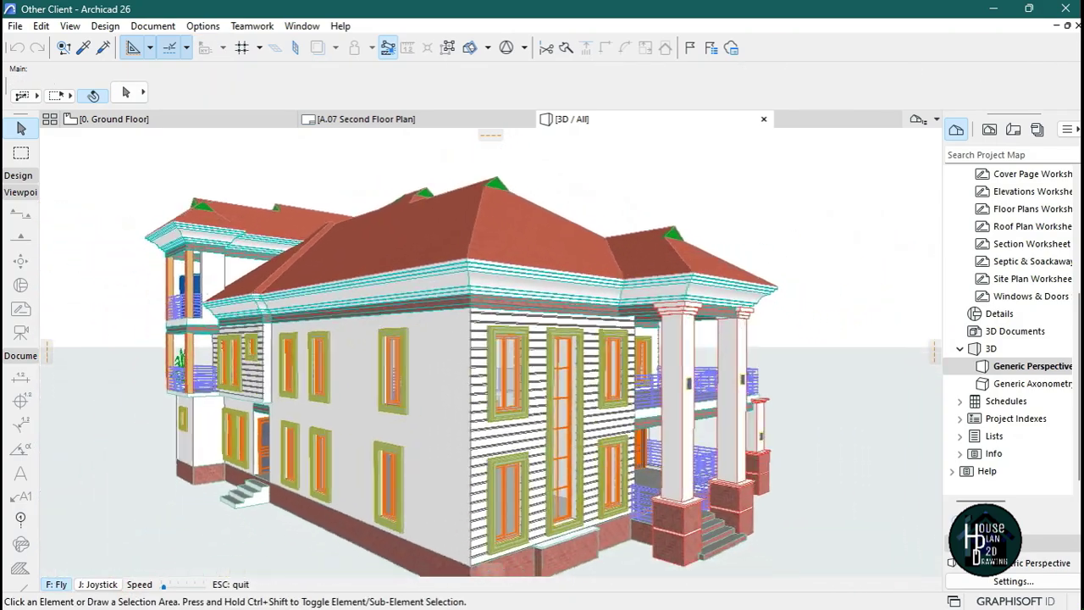
key("Left")
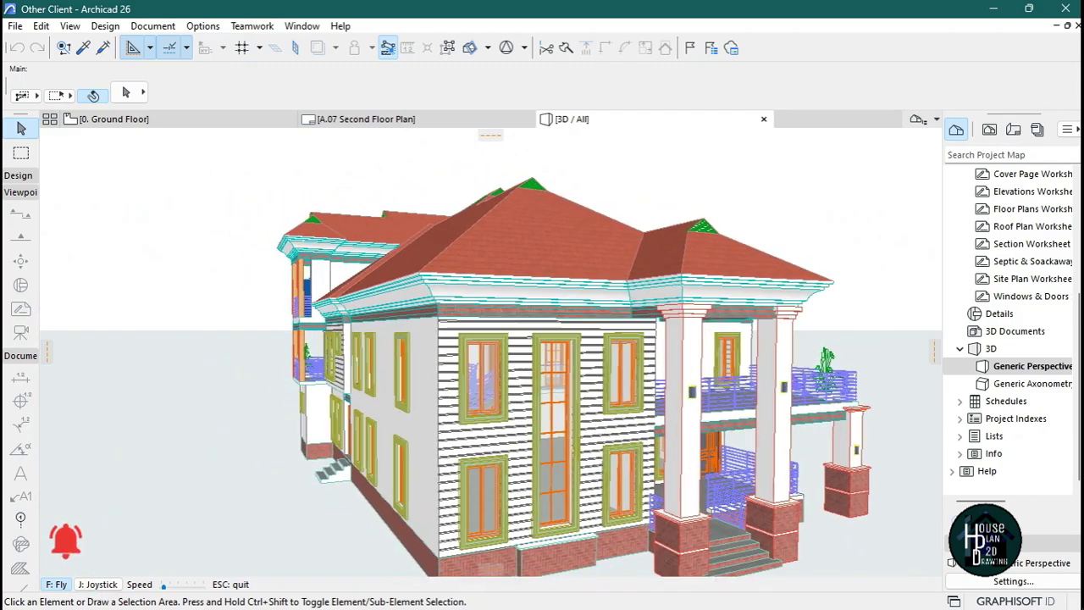
key("Left")
key("Escape")
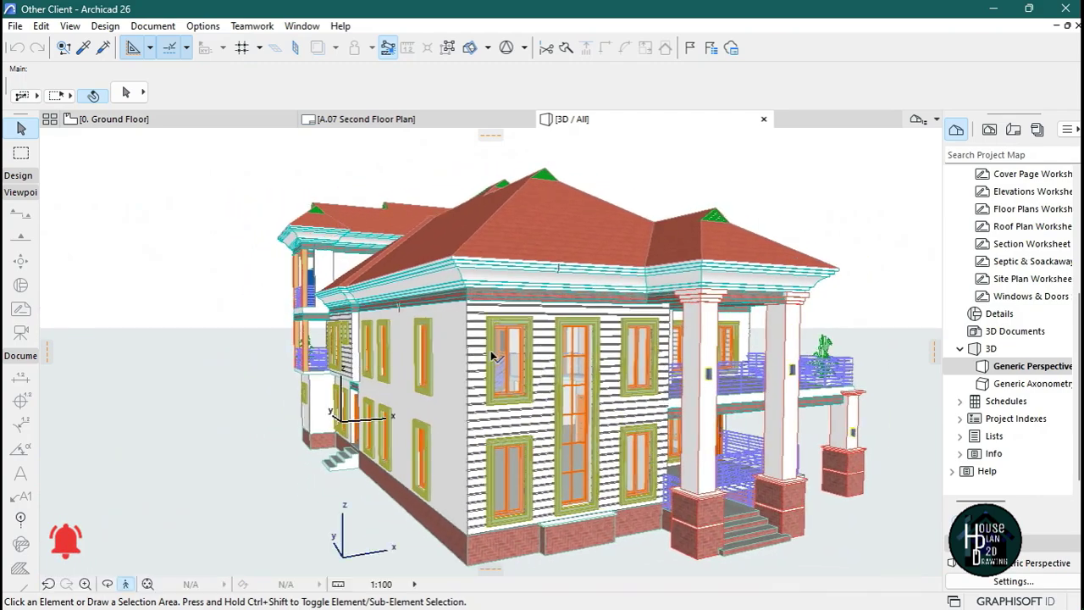
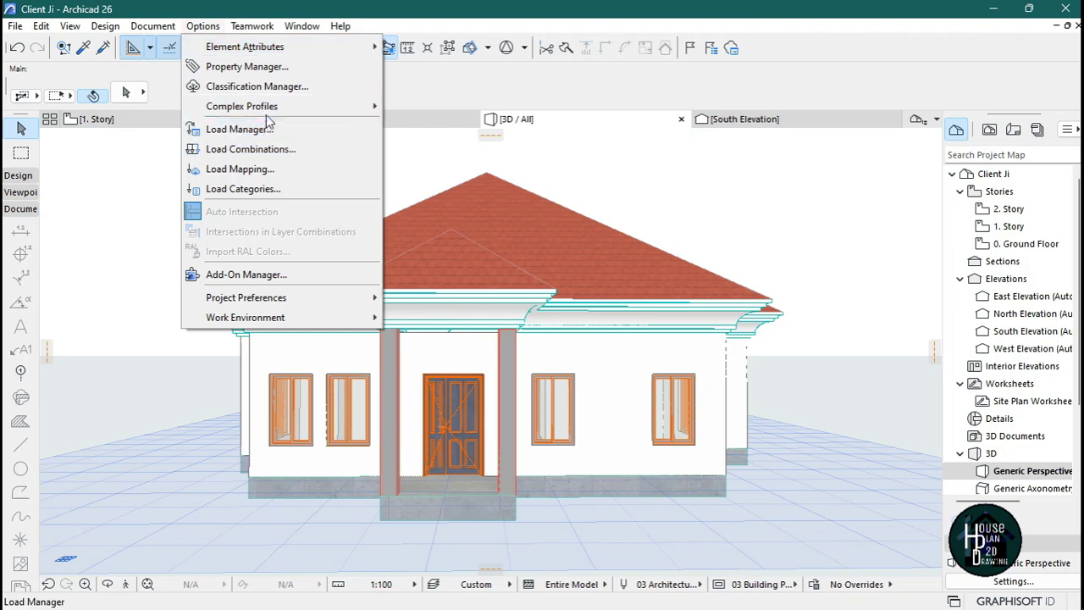
- In the Client Ji project, open the Concrete Facia complex profile for editing in the Profile Manager
mouse_move(265, 109)
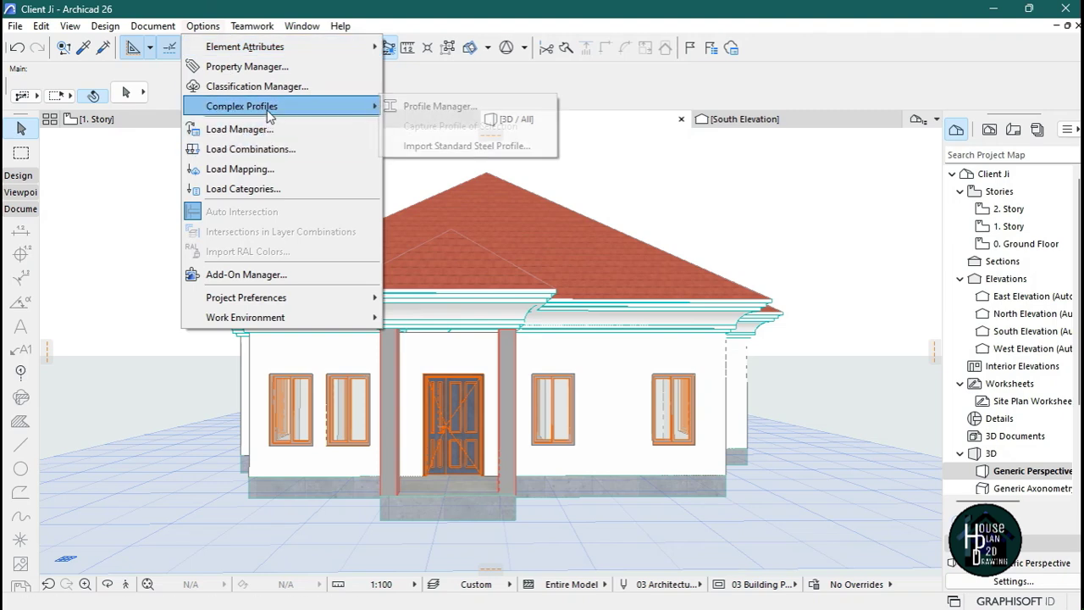
left_click(464, 106)
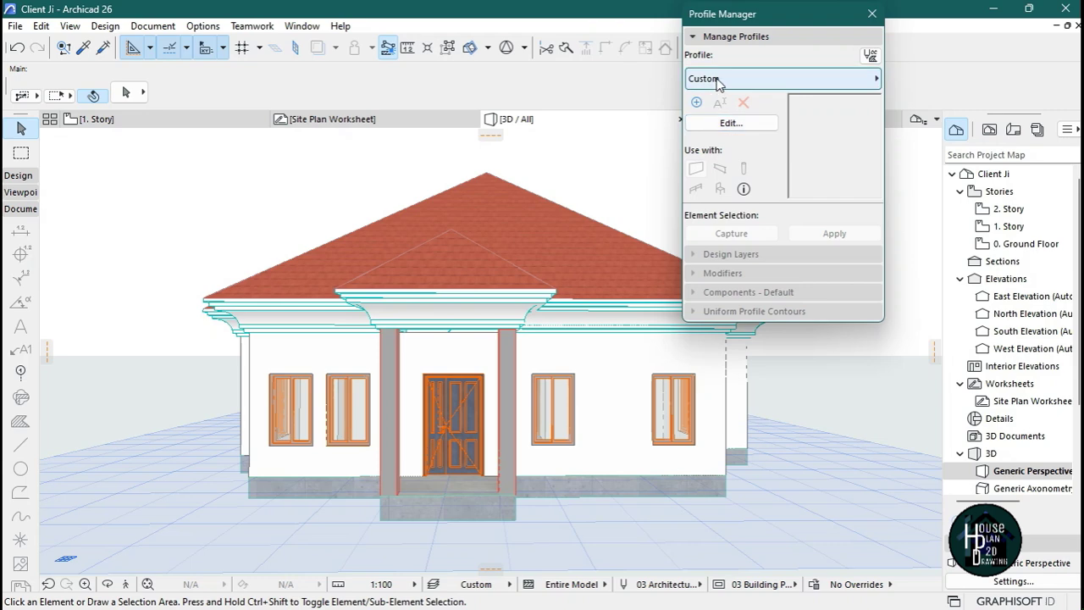
left_click(731, 124)
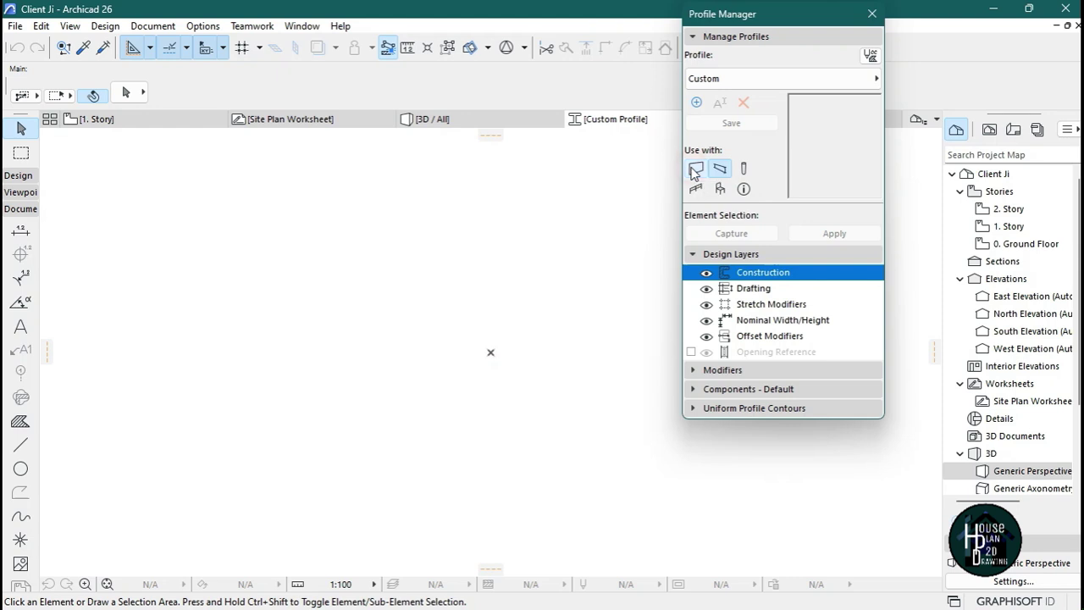
left_click(741, 79)
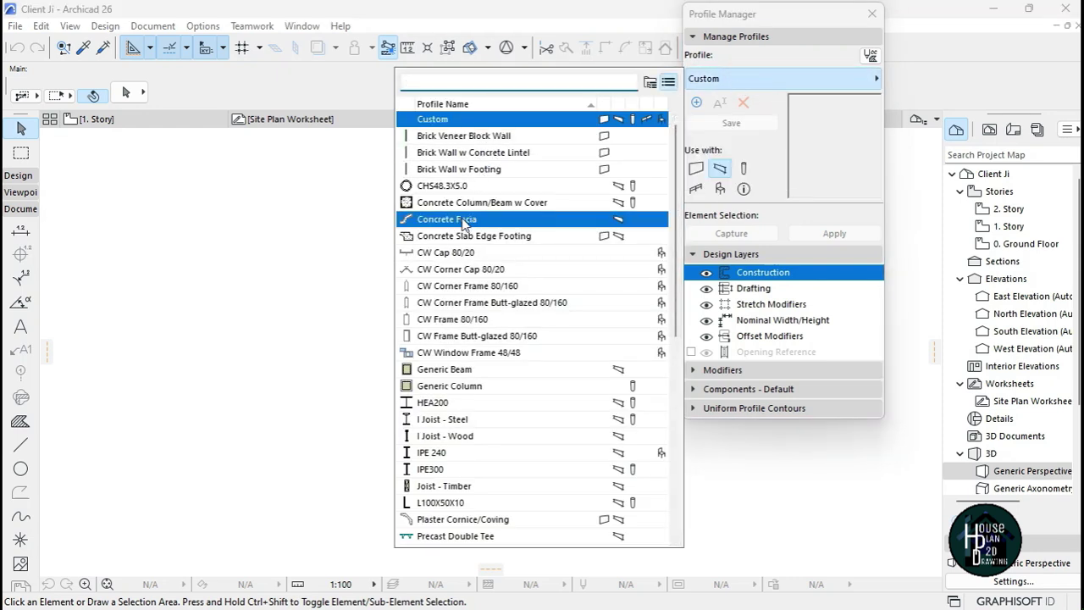
left_click(483, 220)
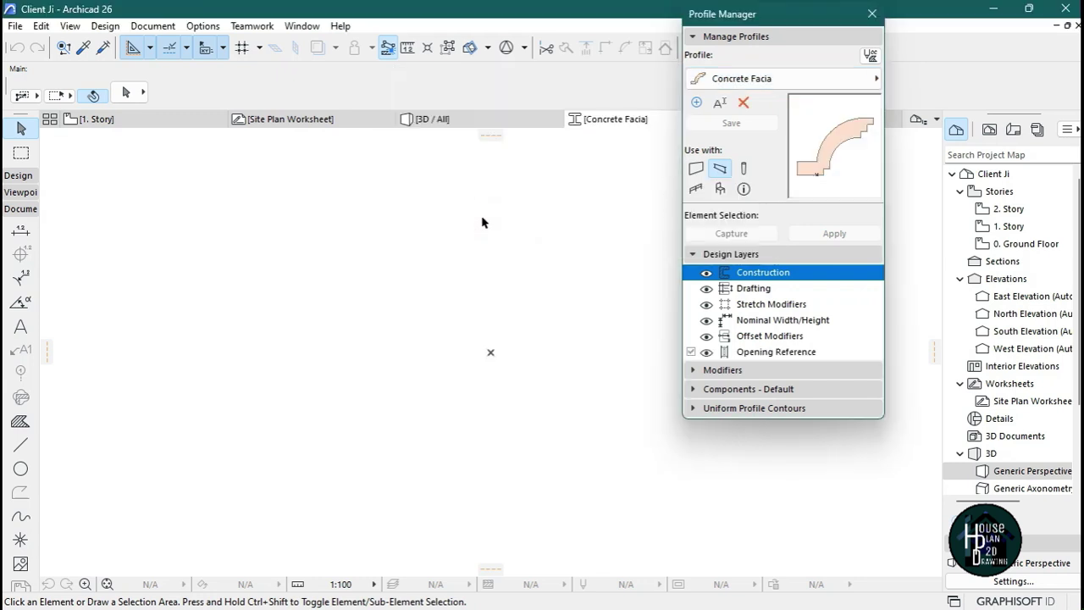
scroll(480, 255, "down", 7)
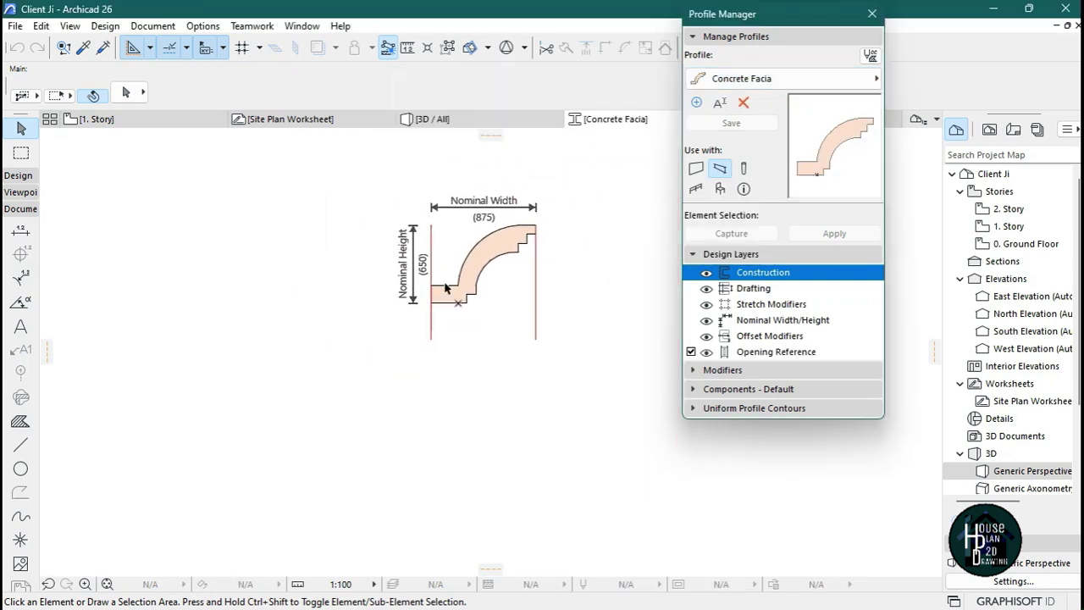
scroll(447, 285, "up", 6)
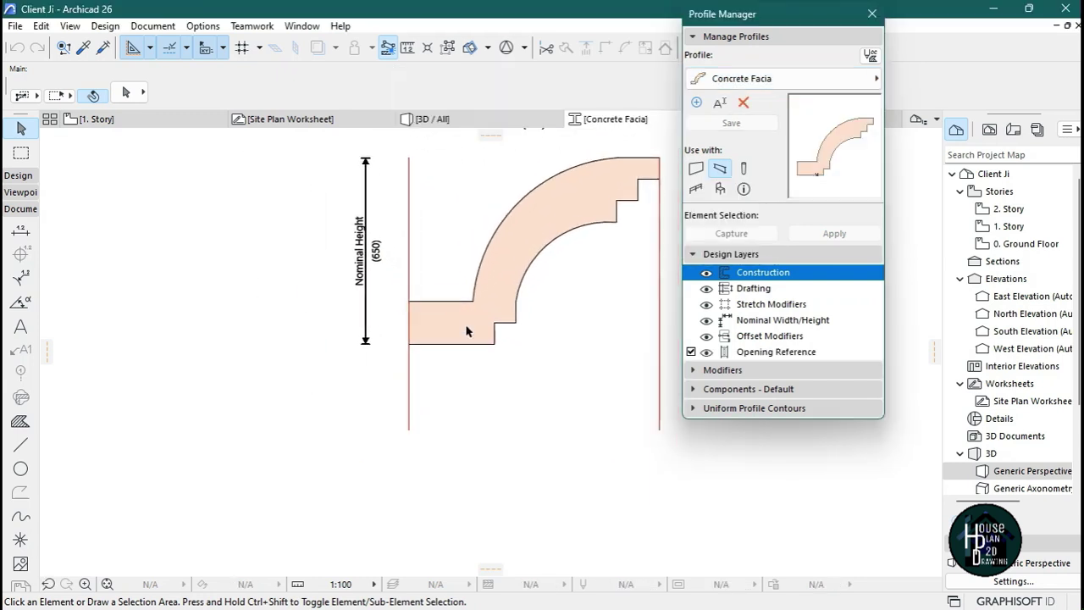
- Draw a closed polyline strip 300 high and 25 wide below the moulding, starting at the profile's origin and extending outward
left_click(19, 446)
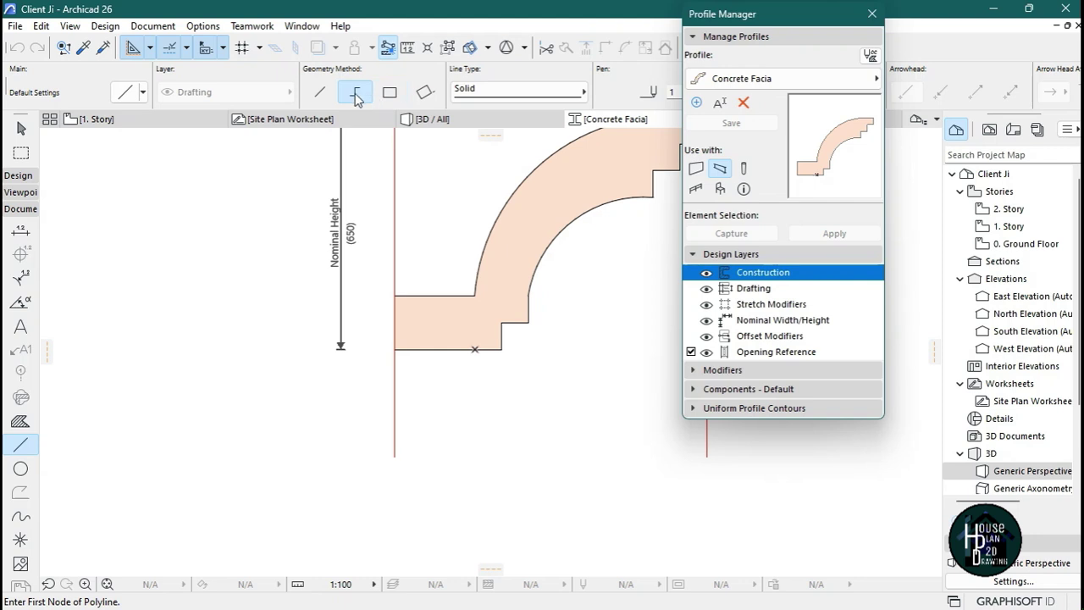
scroll(476, 364, "up", 2)
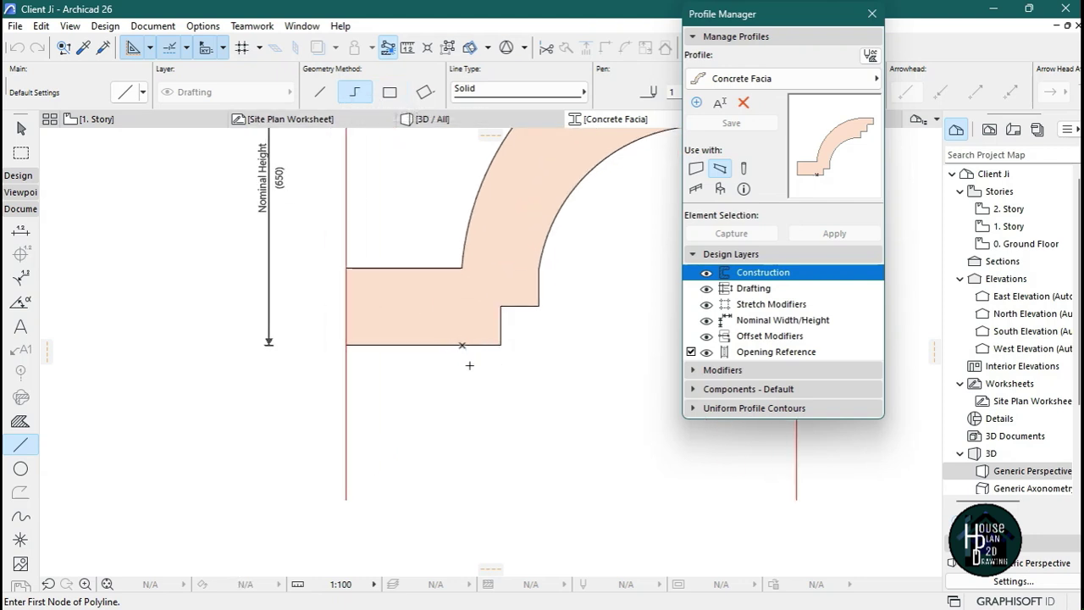
left_click(462, 344)
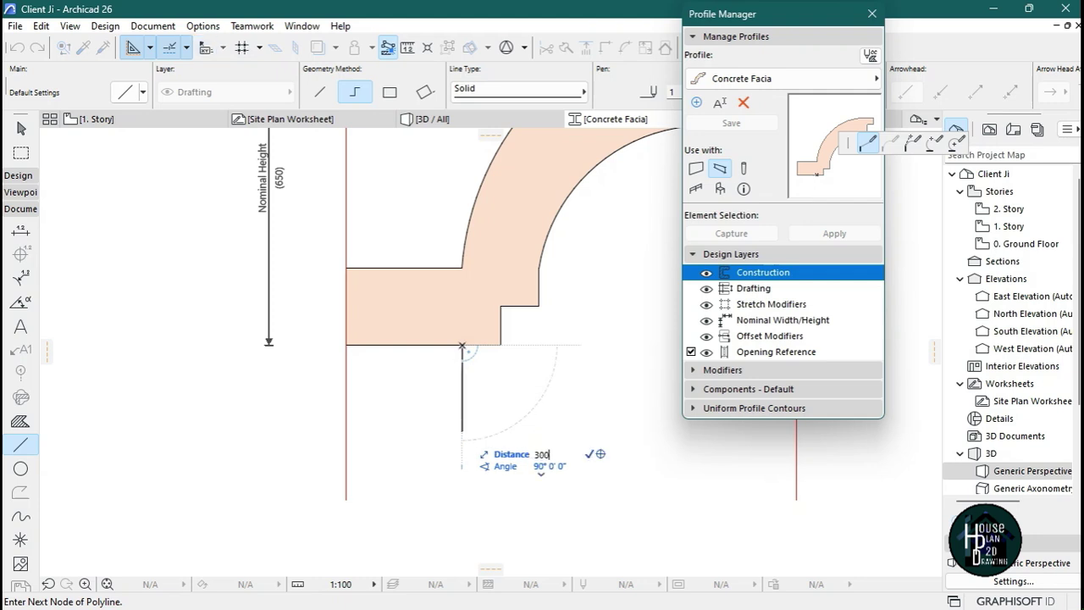
key("Return")
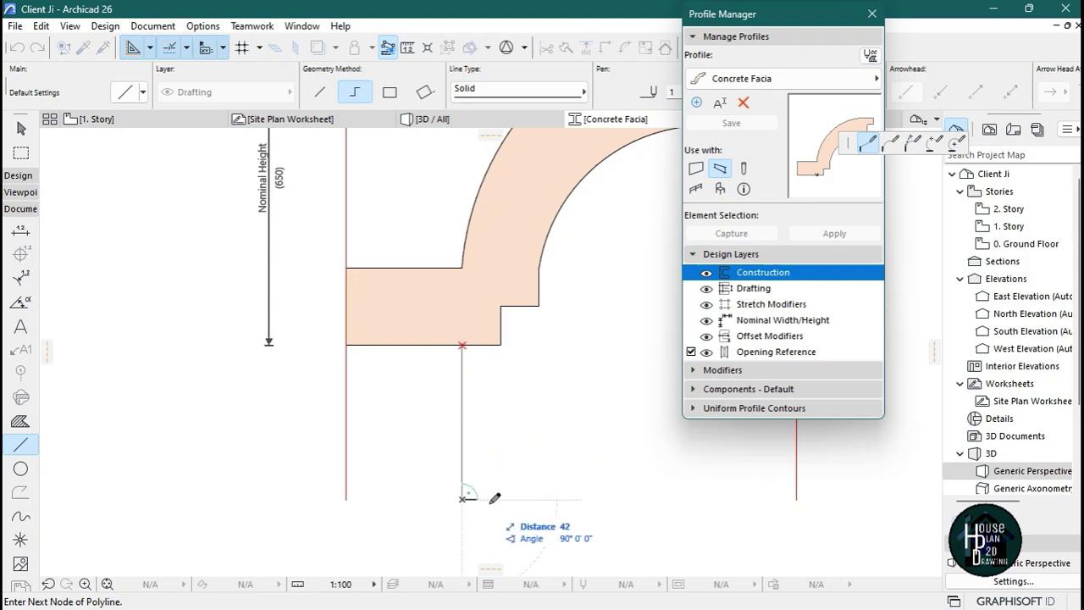
scroll(468, 496, "up", 3)
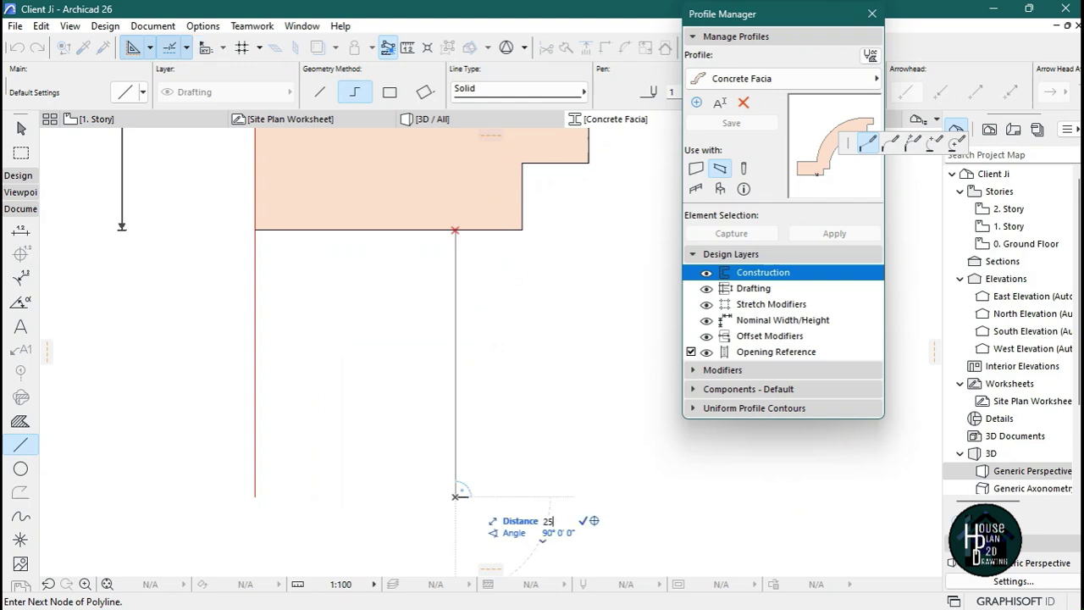
left_click(477, 496)
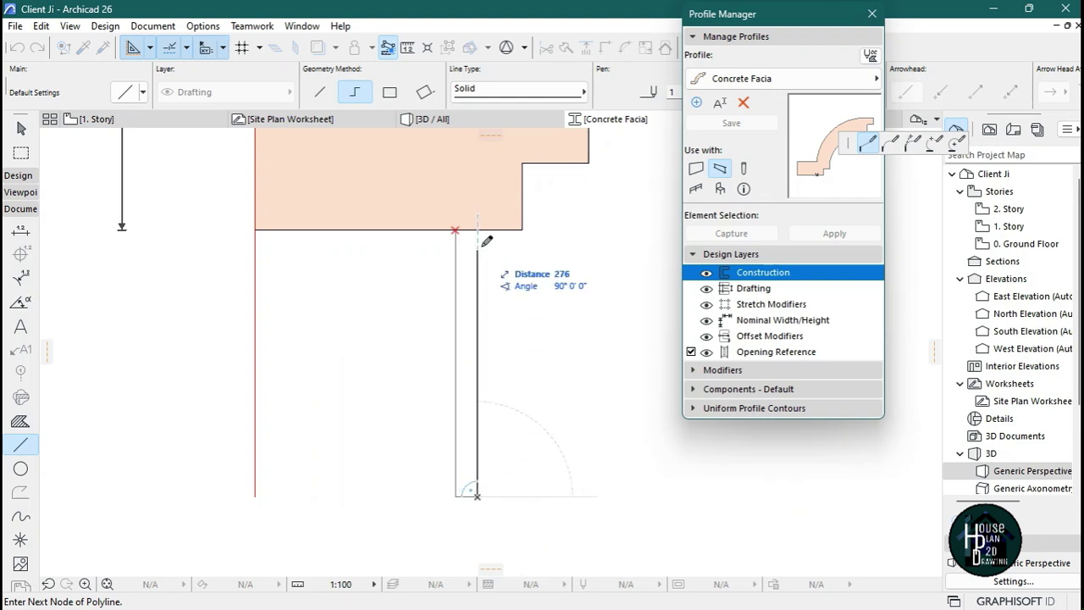
left_click(478, 229)
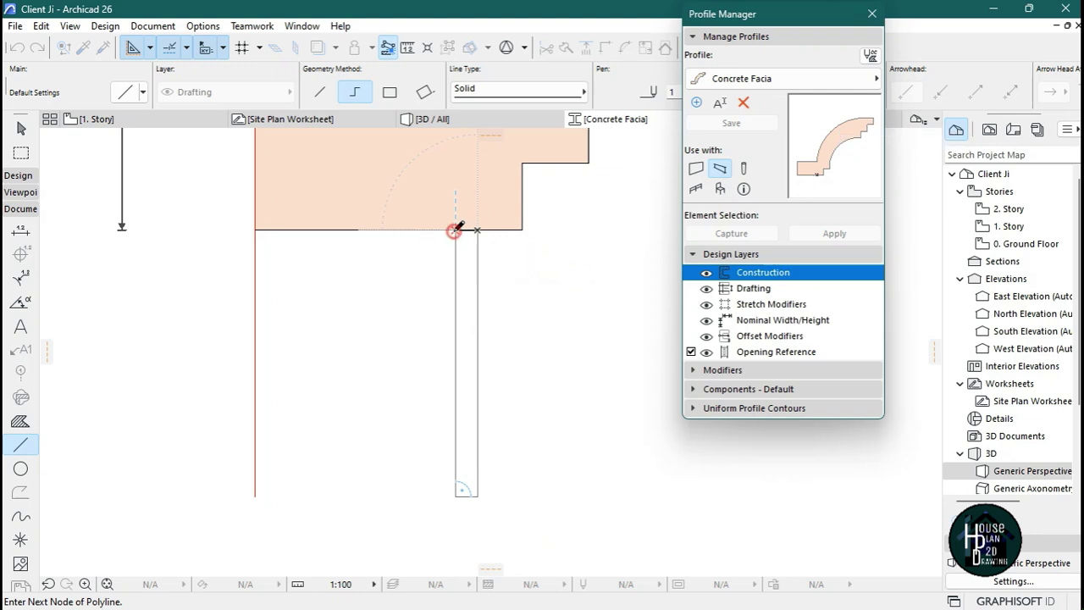
left_click(455, 229)
scroll(470, 339, "down", 3)
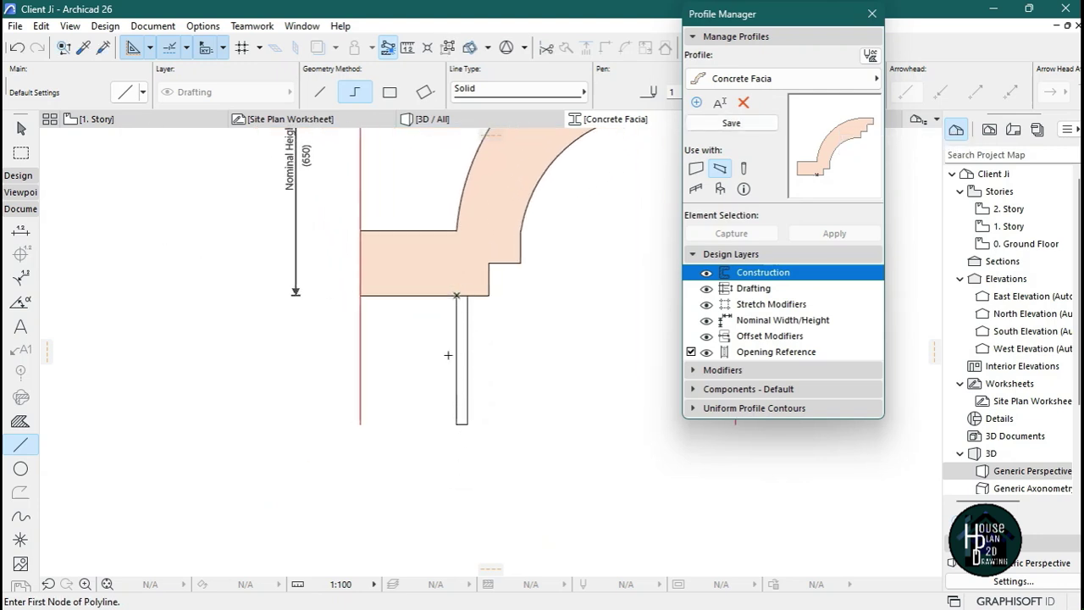
- Fill the narrow strip outline below the moulding to make it a construction component of the profile
left_click(21, 422)
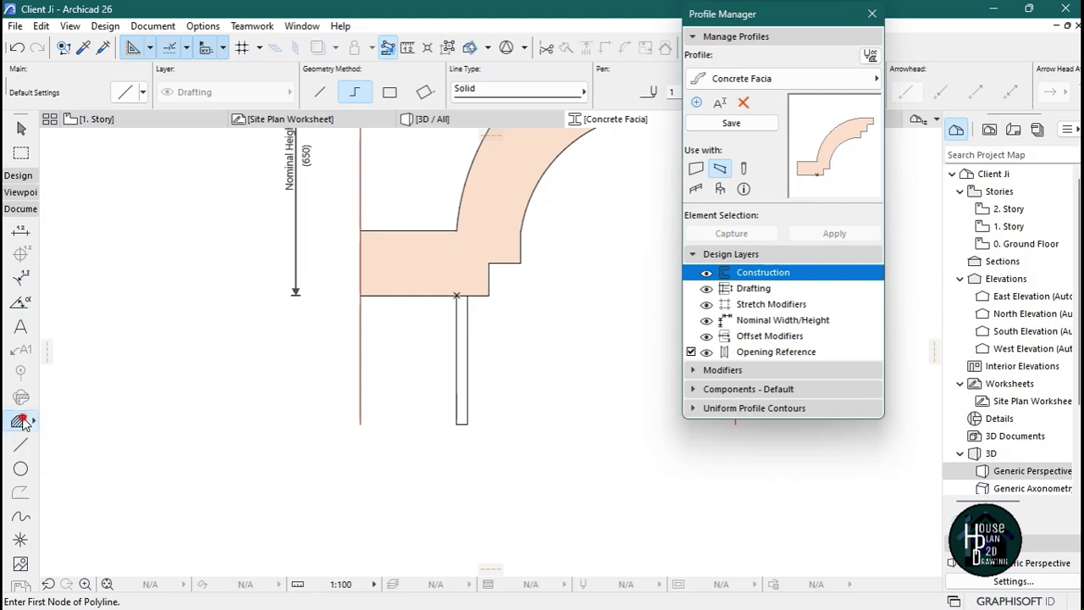
scroll(453, 346, "up", 3)
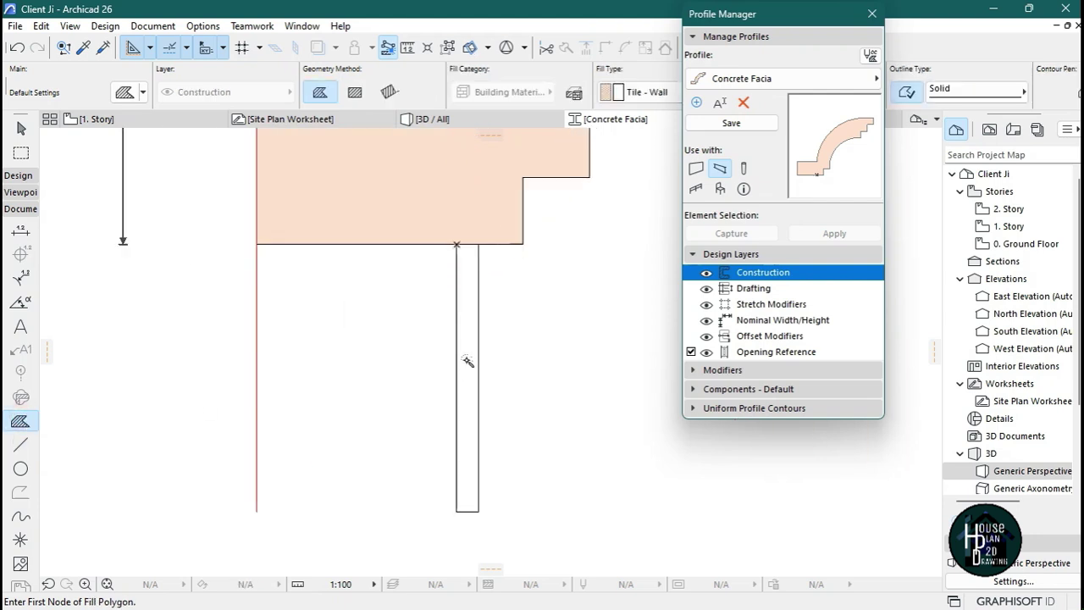
left_click(466, 334)
scroll(466, 335, "down", 4)
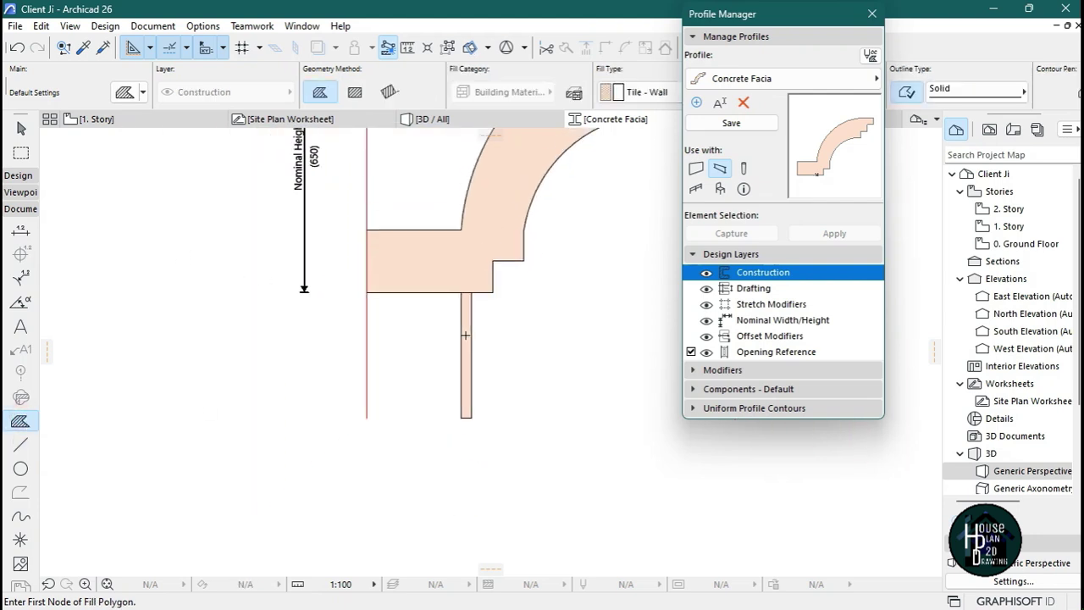
scroll(466, 335, "up", 4)
key("Escape")
- Set the narrow strip's component type to Finish
left_click(468, 328)
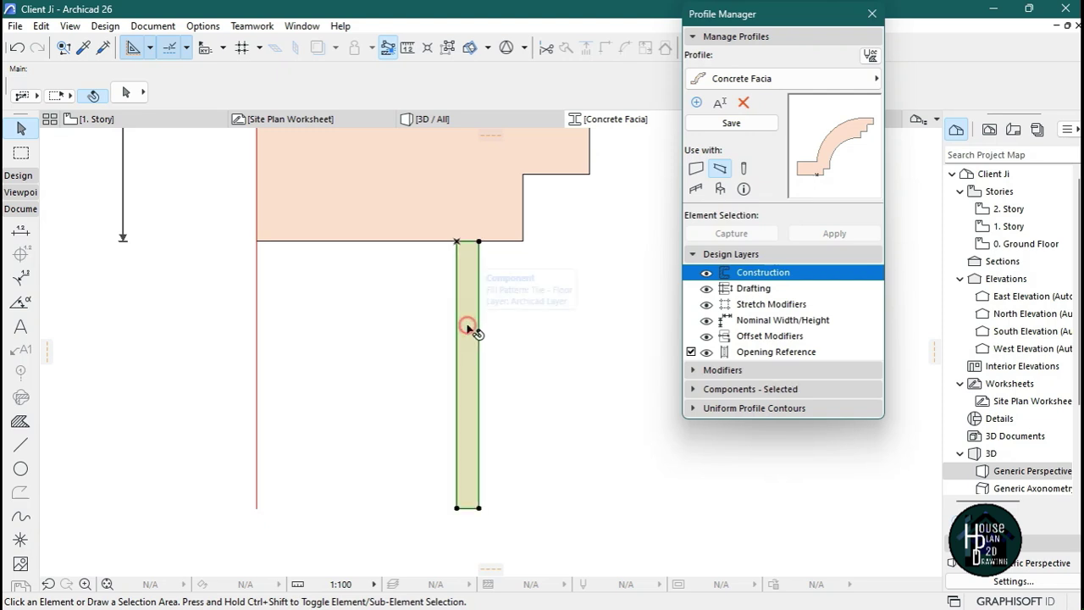
scroll(472, 374, "down", 2)
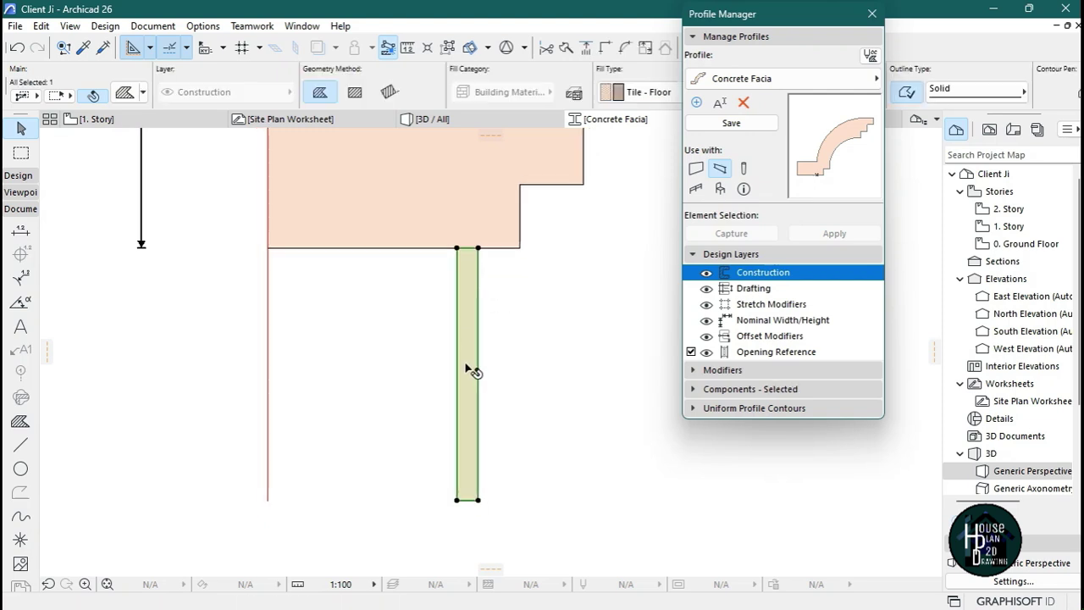
left_click(757, 373)
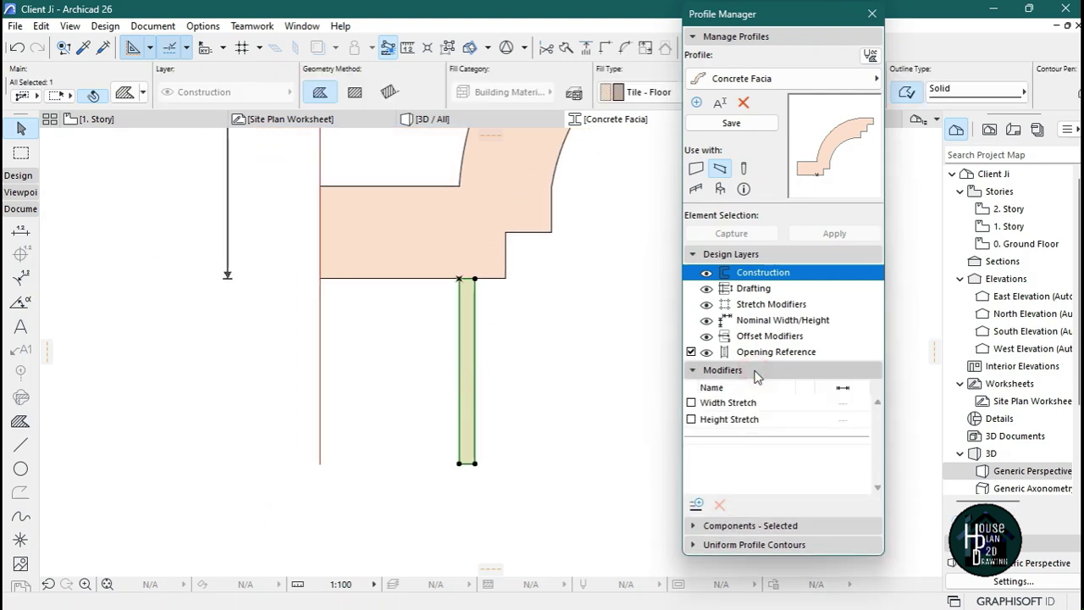
left_click(753, 372)
left_click(748, 374)
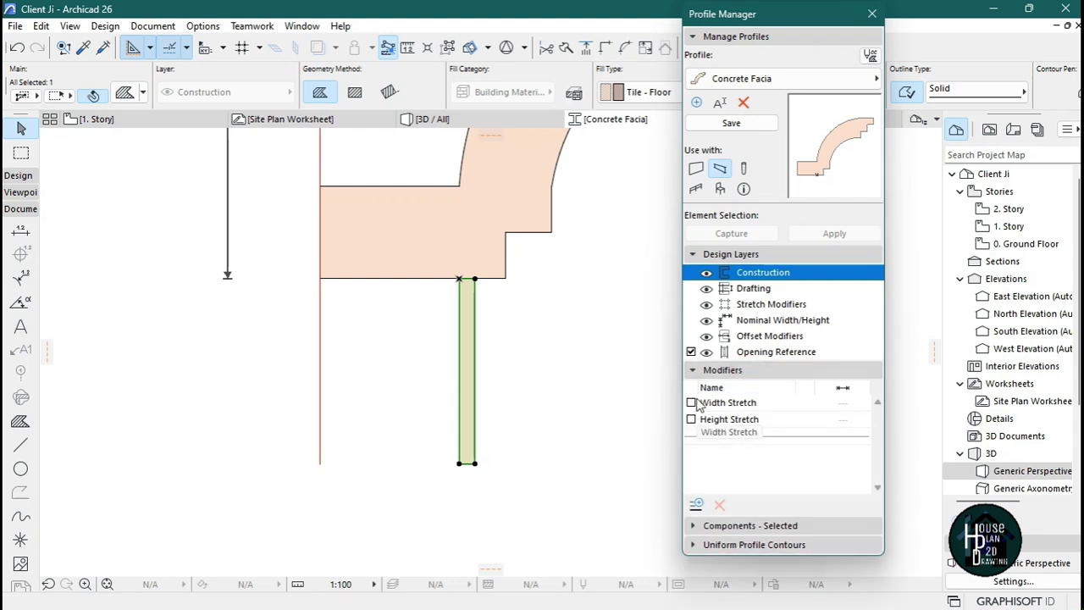
left_click(730, 371)
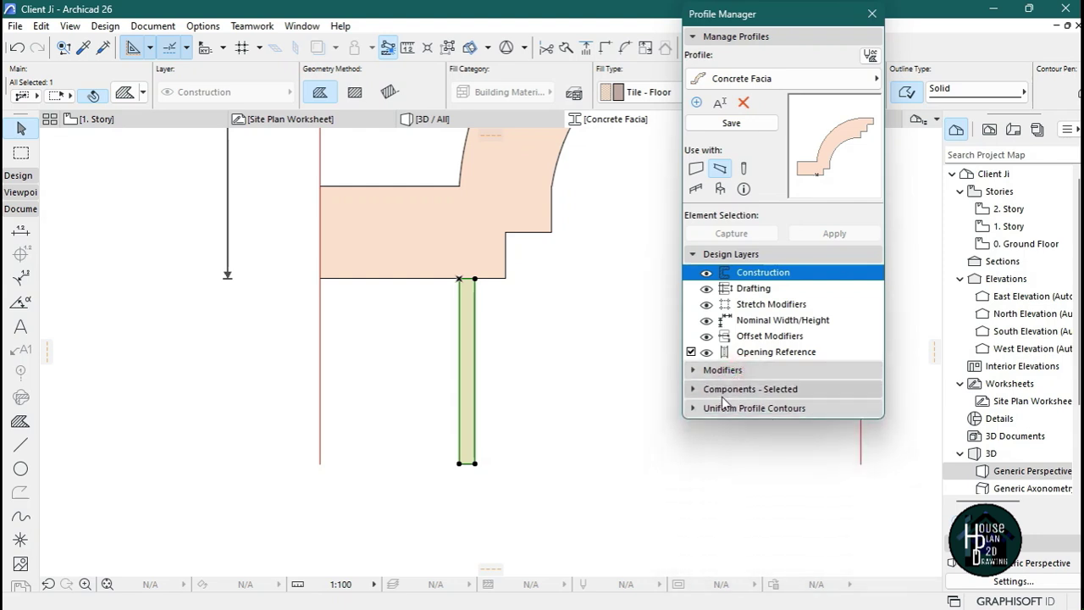
left_click(732, 392)
left_click(756, 409)
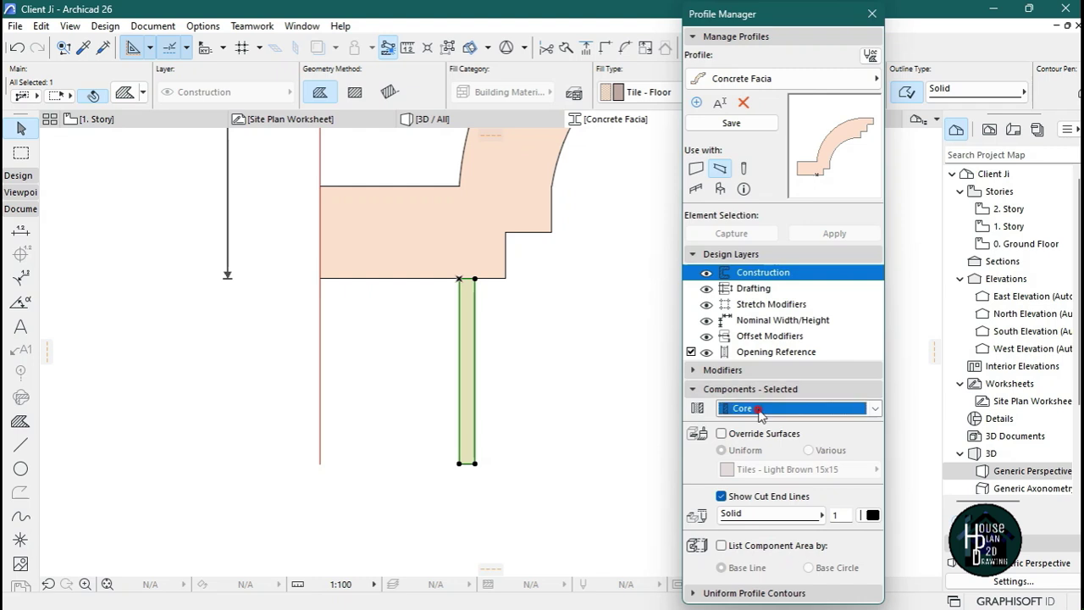
left_click(759, 437)
- Override the strip's surface uniformly with Brick - Red Herringbone, then save the Concrete Facia profile and close the Profile Manager
left_click(748, 436)
left_click(742, 467)
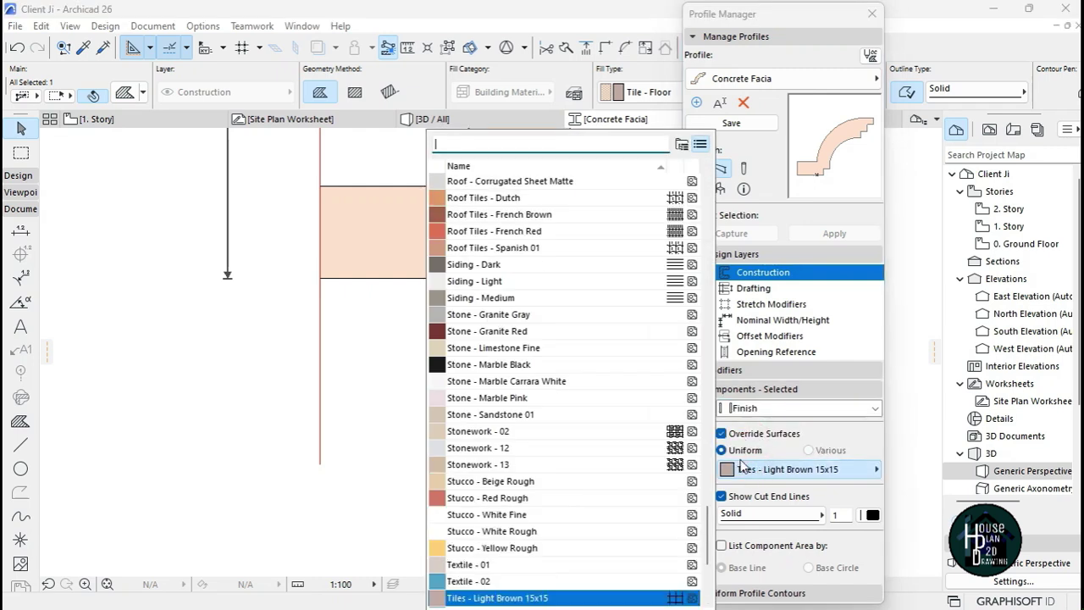
type("brick")
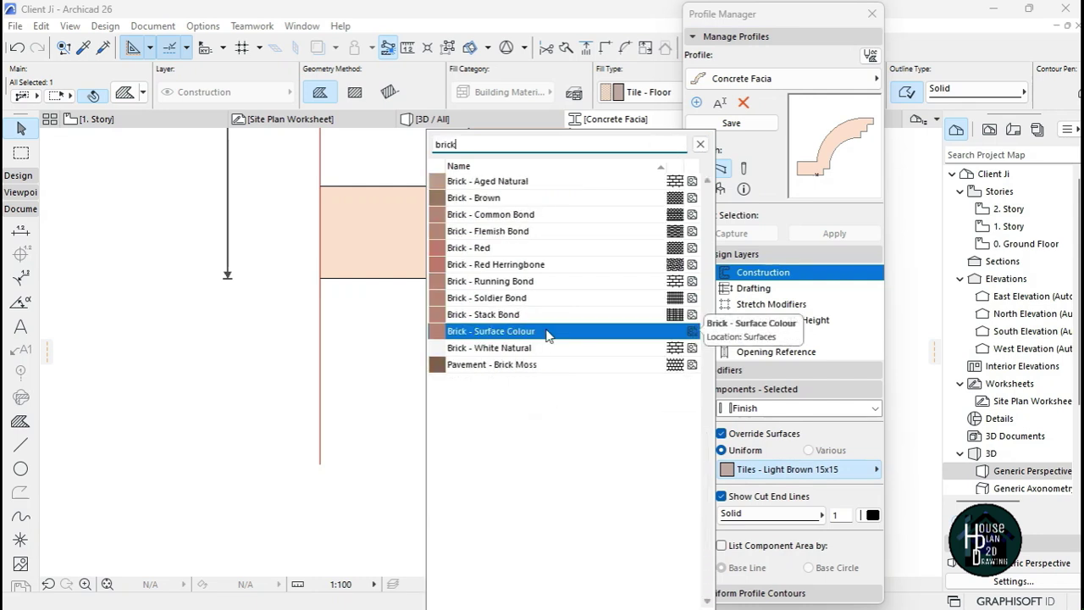
left_click(495, 265)
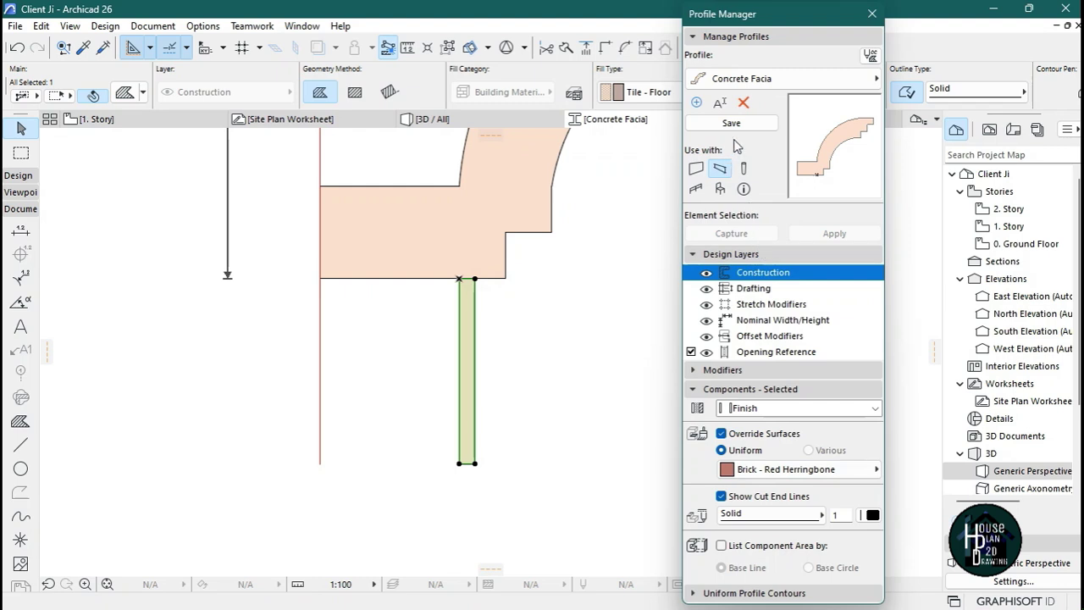
left_click(732, 124)
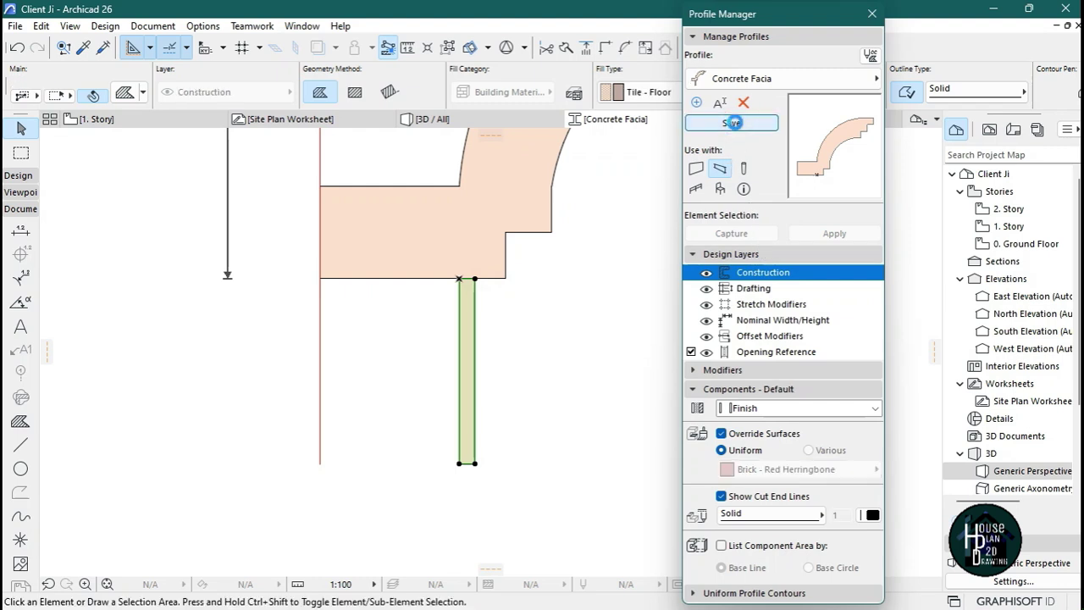
left_click(872, 13)
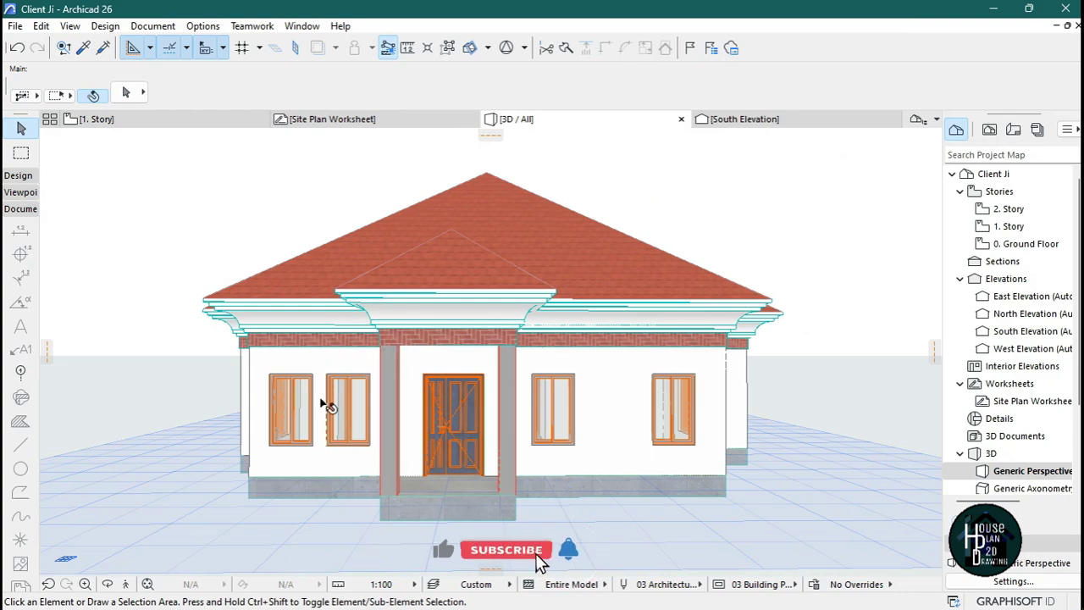
- Examine the brick band beneath the facia moulding from the front and sides of the bungalow in 3D
left_click(125, 584)
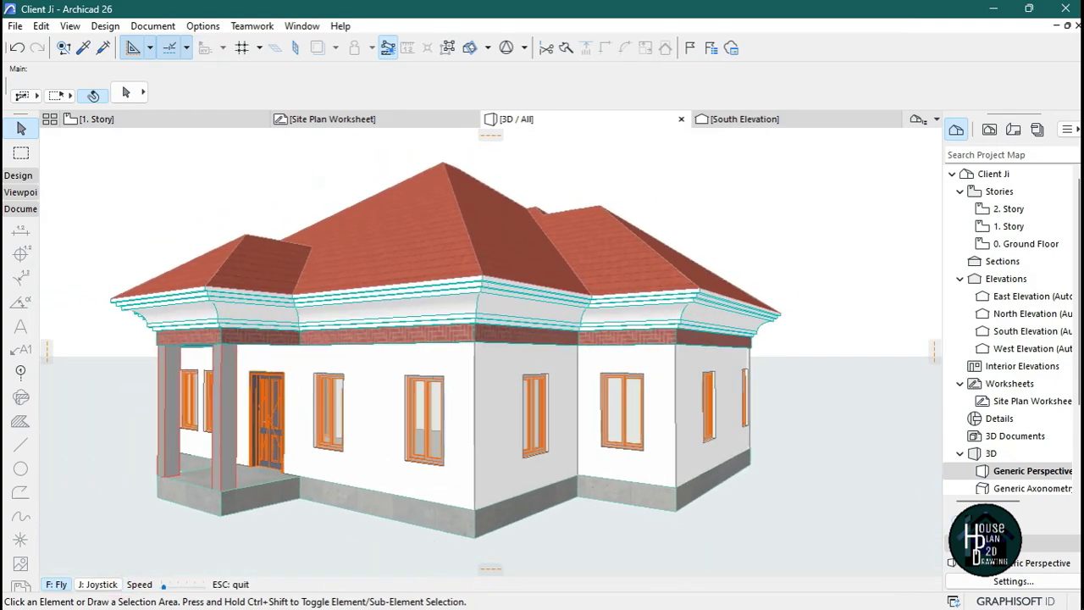
key("Right")
key("Left")
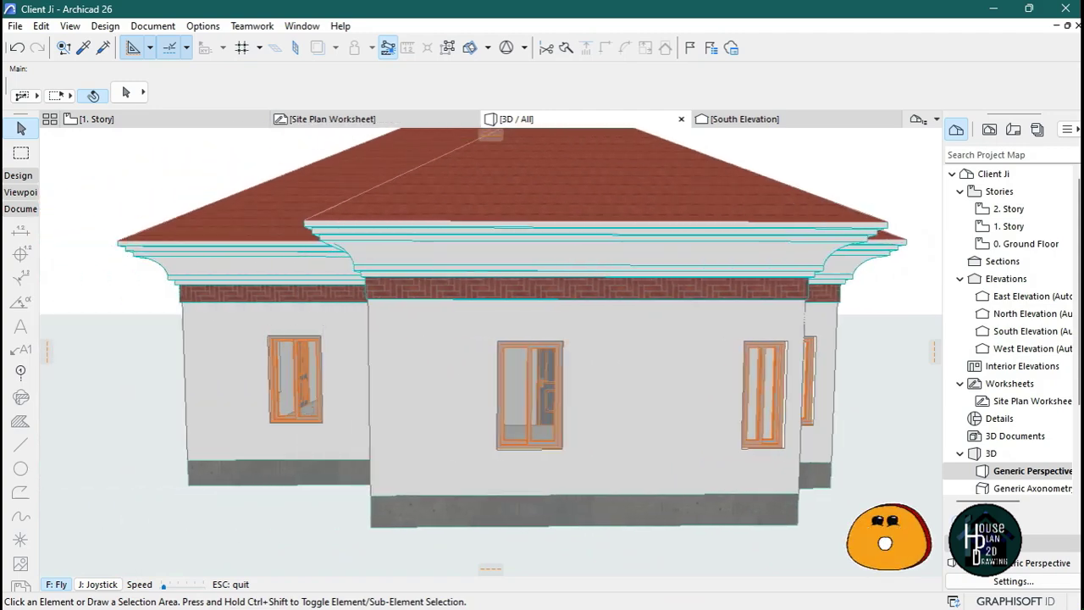
key("Left")
key("Down")
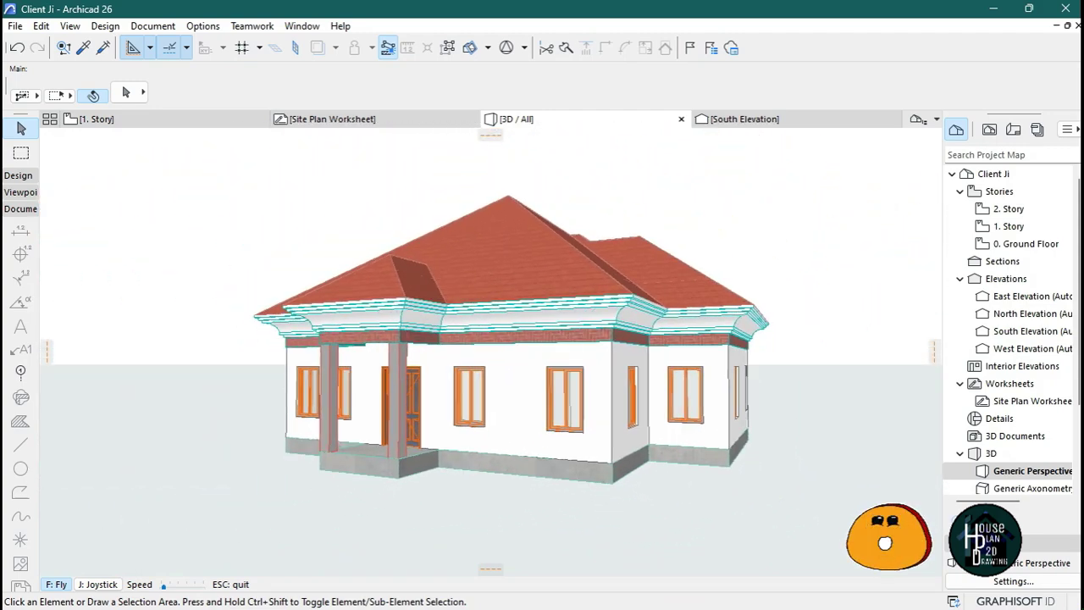
key("Up")
key("Escape")
- Override the edge surface of the bungalow's base slab with Brick - Red Herringbone
left_click(527, 465)
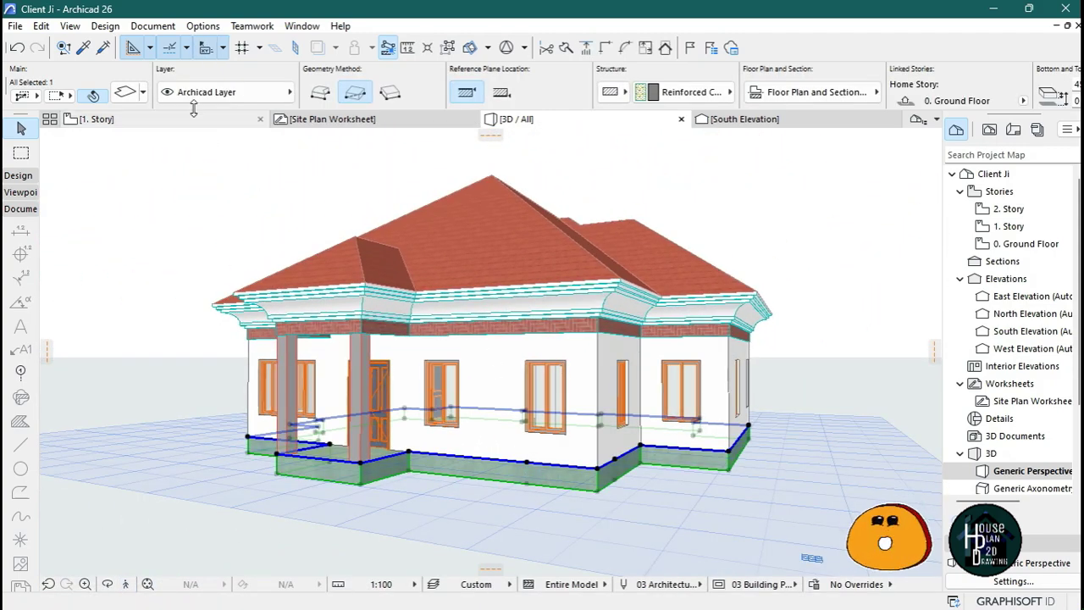
left_click(127, 90)
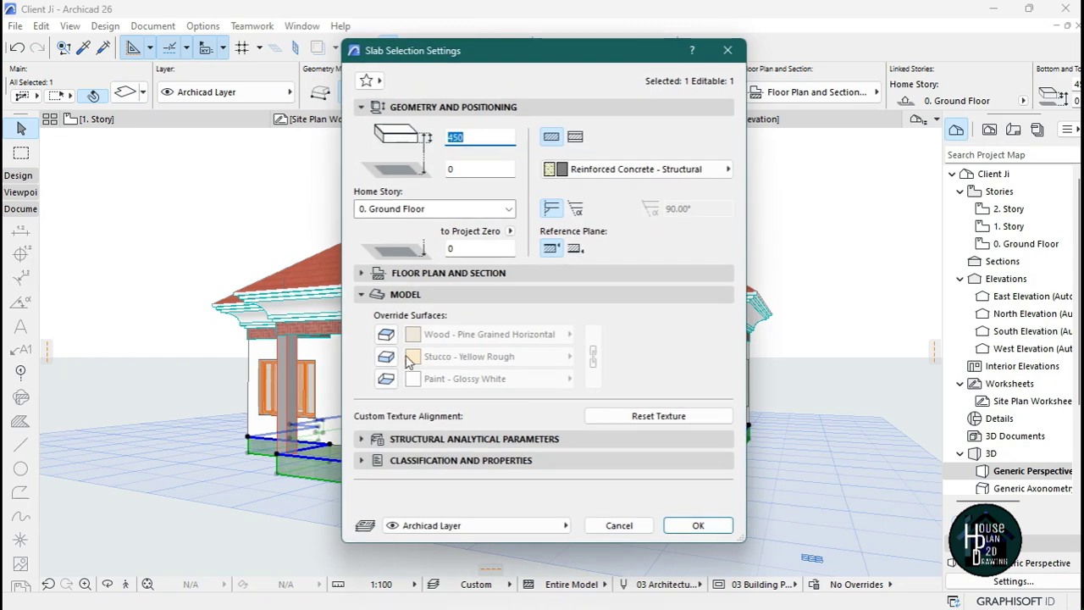
left_click(458, 357)
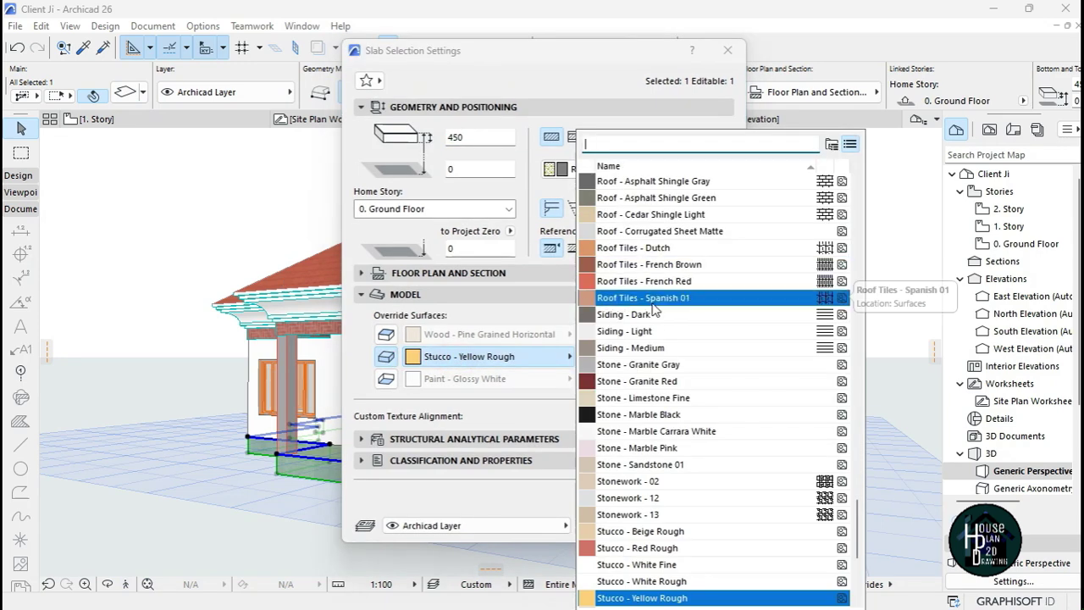
type("red")
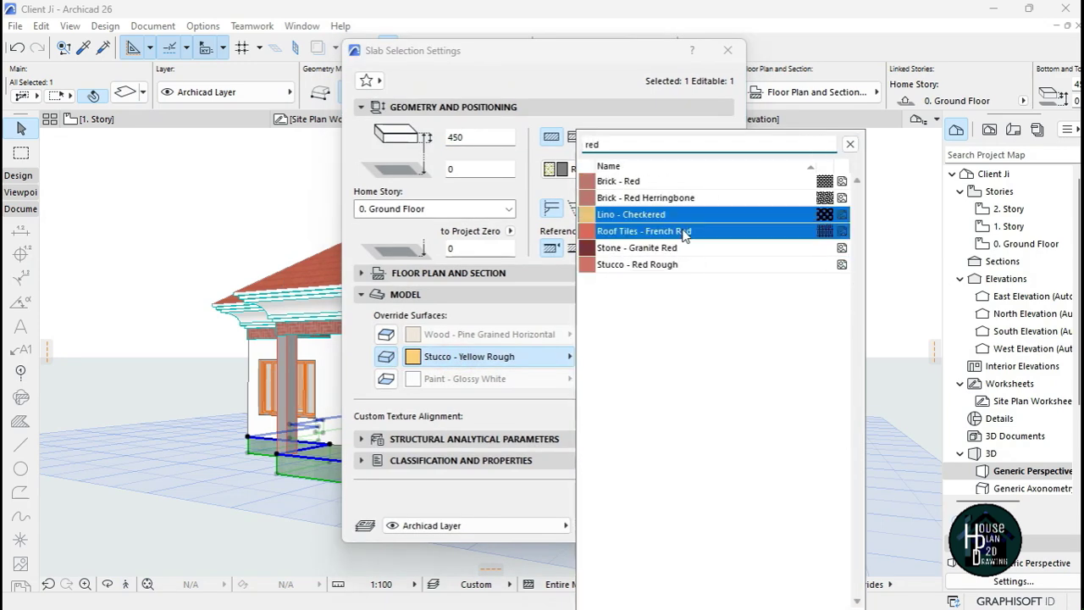
left_click(652, 198)
left_click(699, 525)
left_click(616, 524)
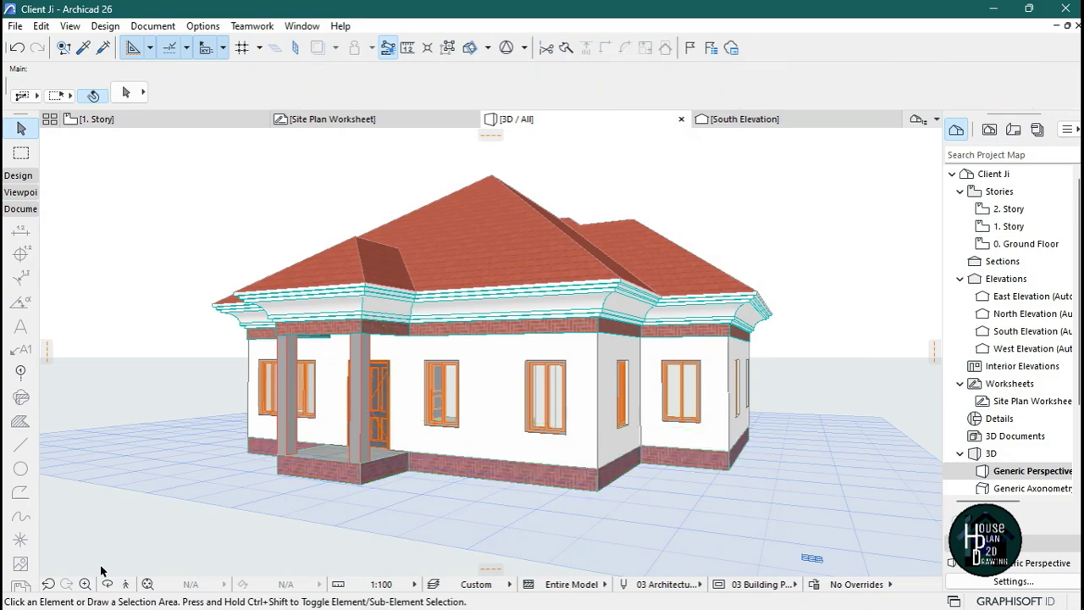
- Examine the brick-faced base slab and facia band from the front and both sides of the bungalow in 3D
left_click(127, 585)
key("Up")
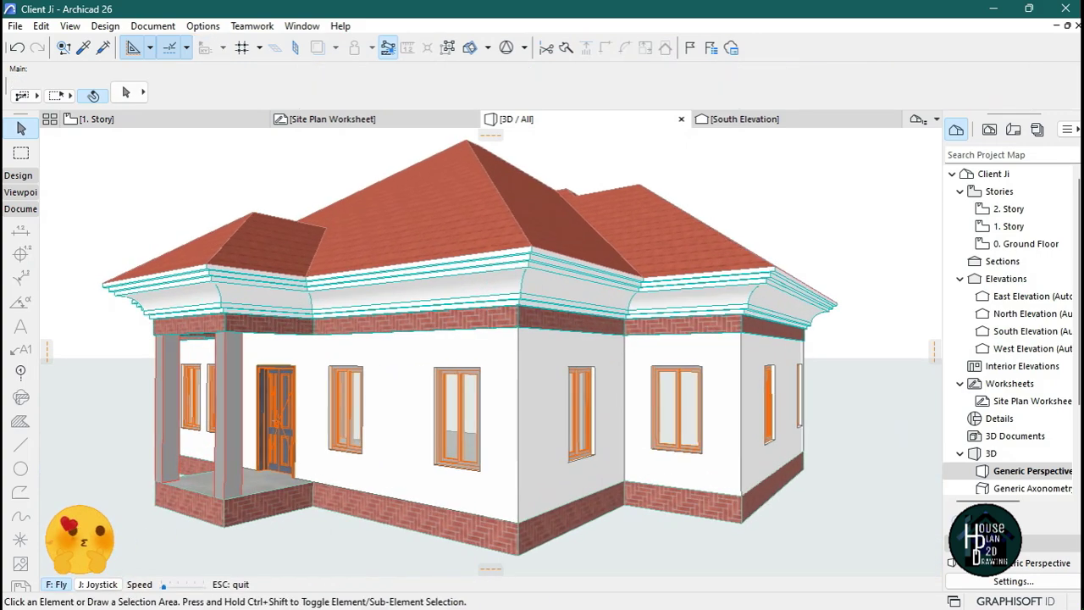
key("Left")
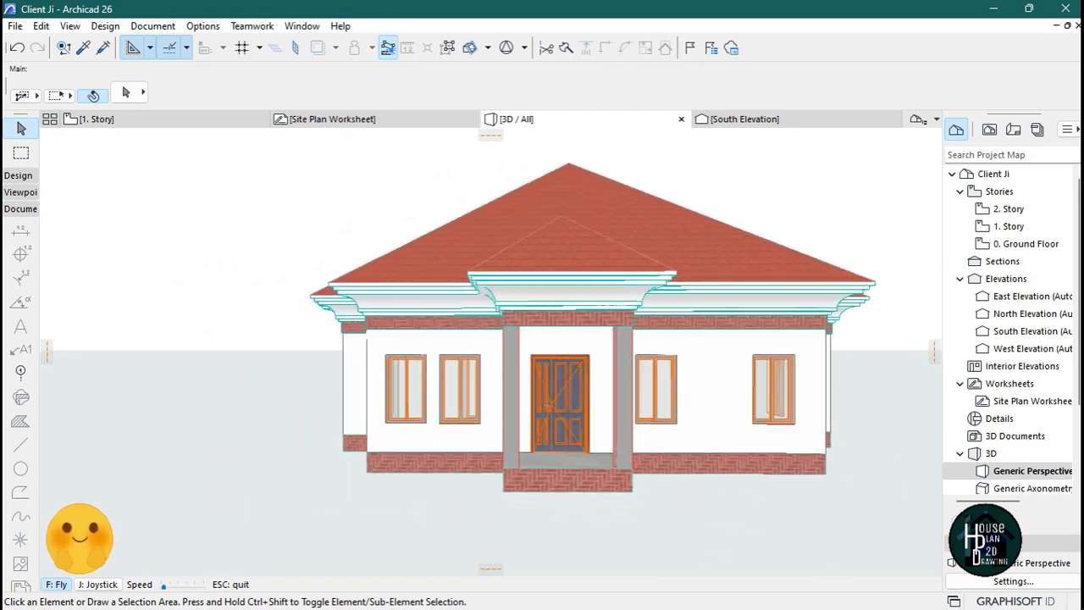
key("Left")
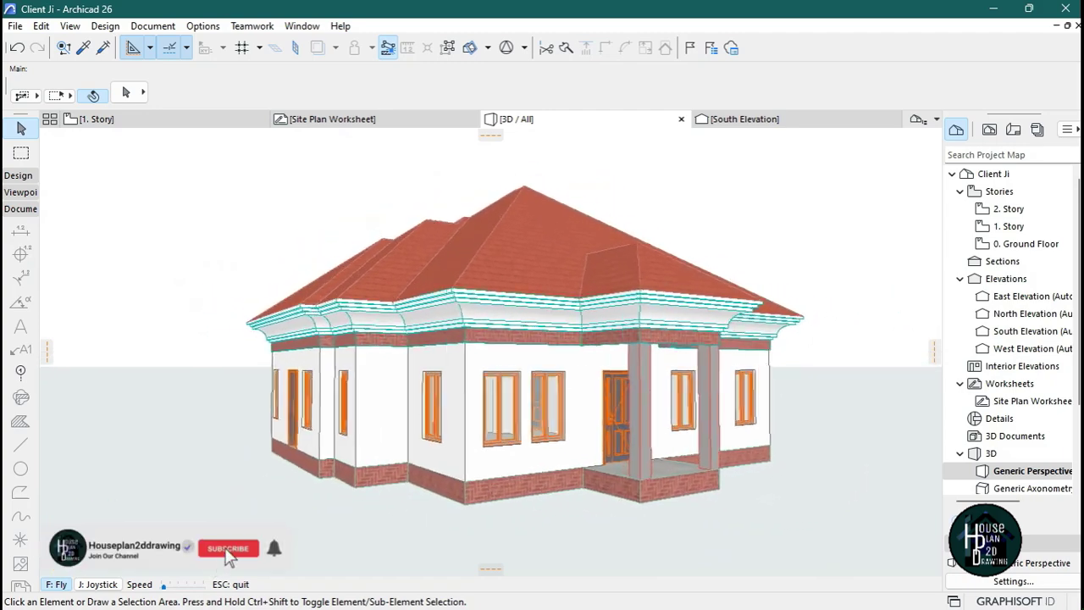
key("Up")
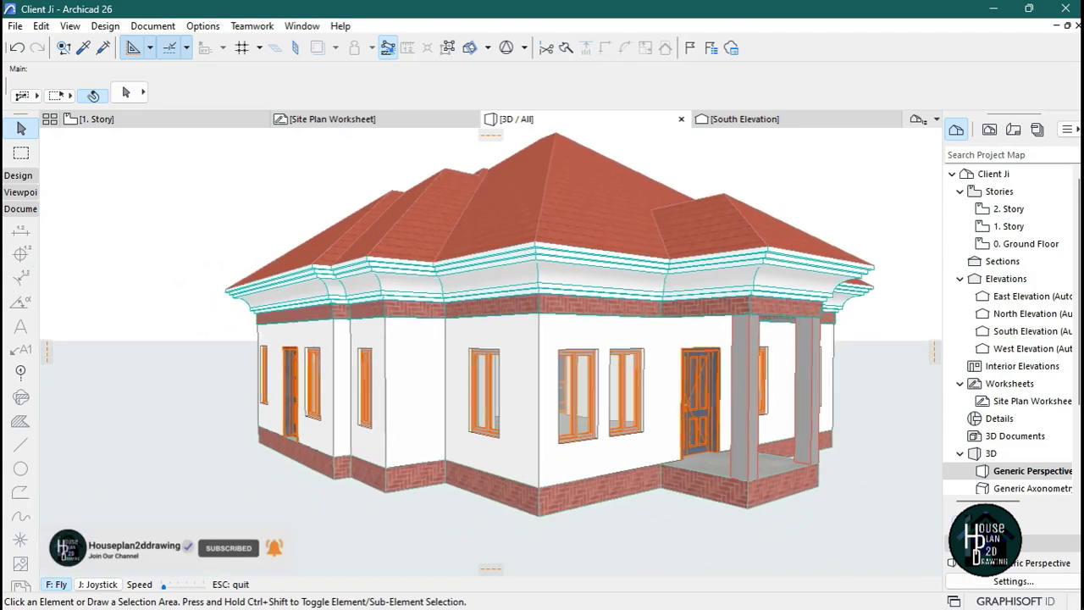
key("Left")
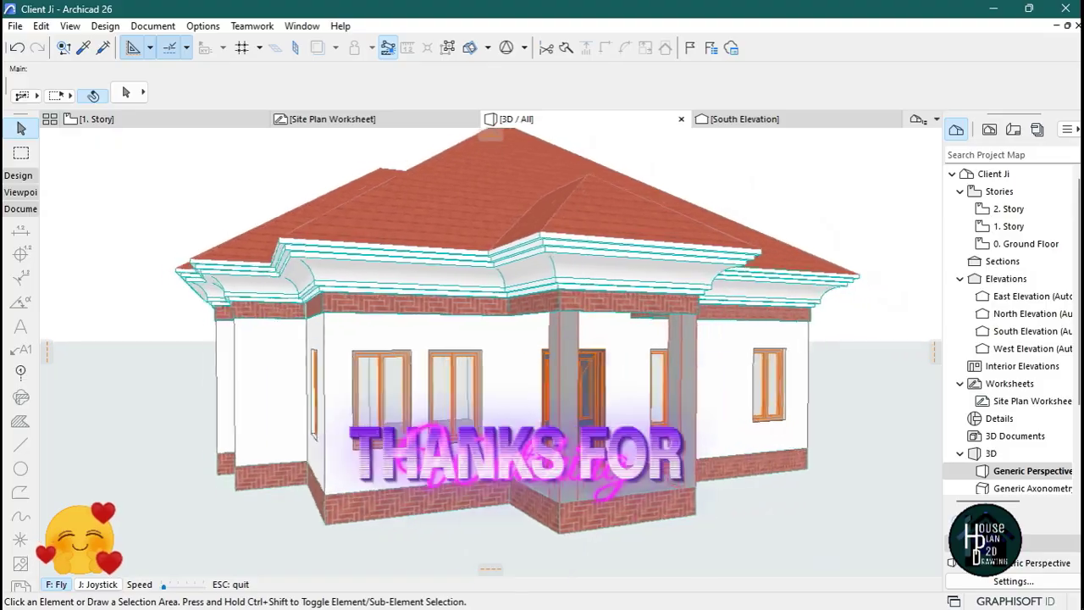